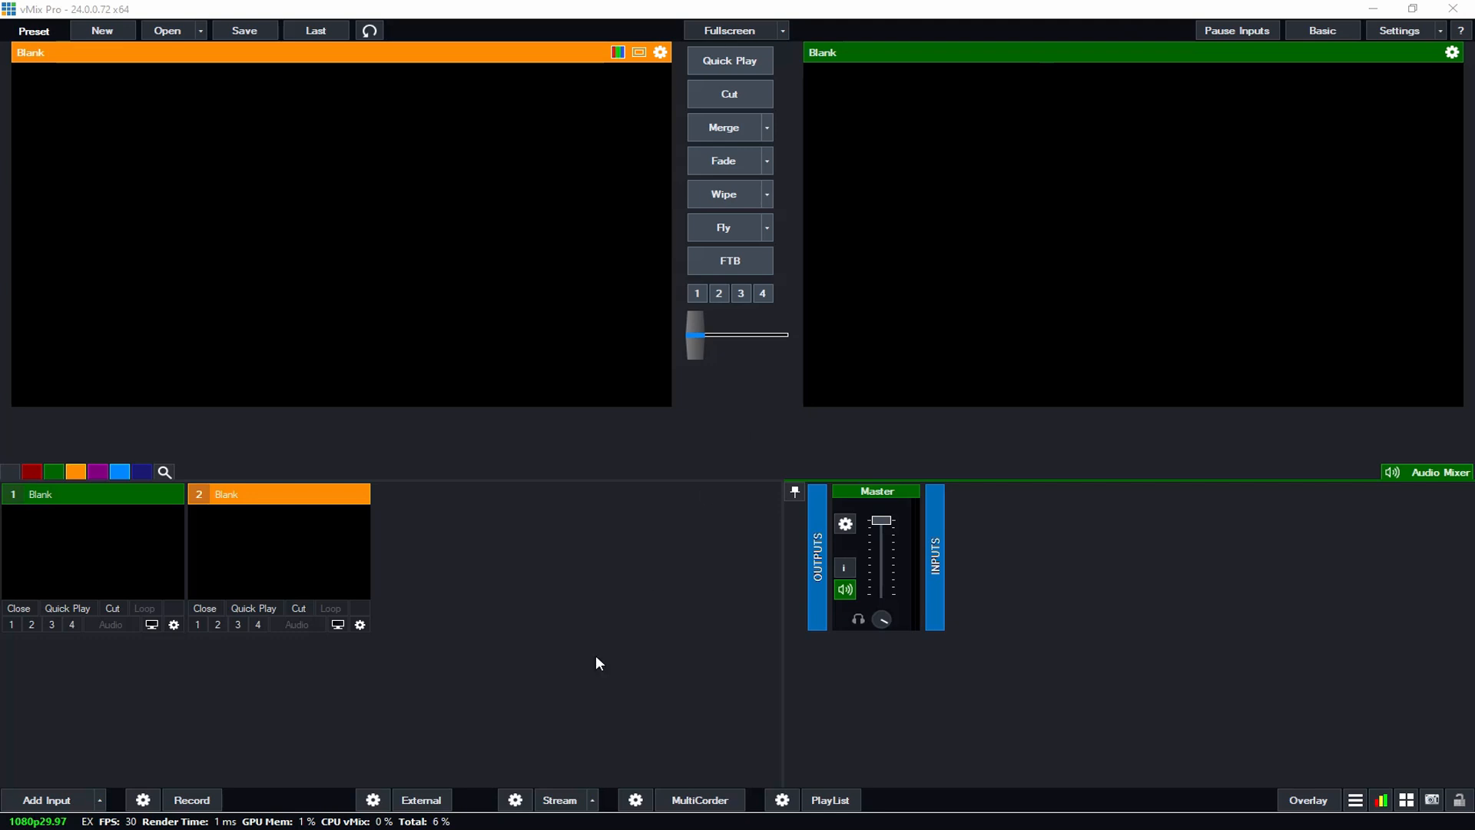
# Step: Add a camera input using the Iriun Webcam at 1920x1080 with its own microphone as audio device
pyautogui.click(26, 805)
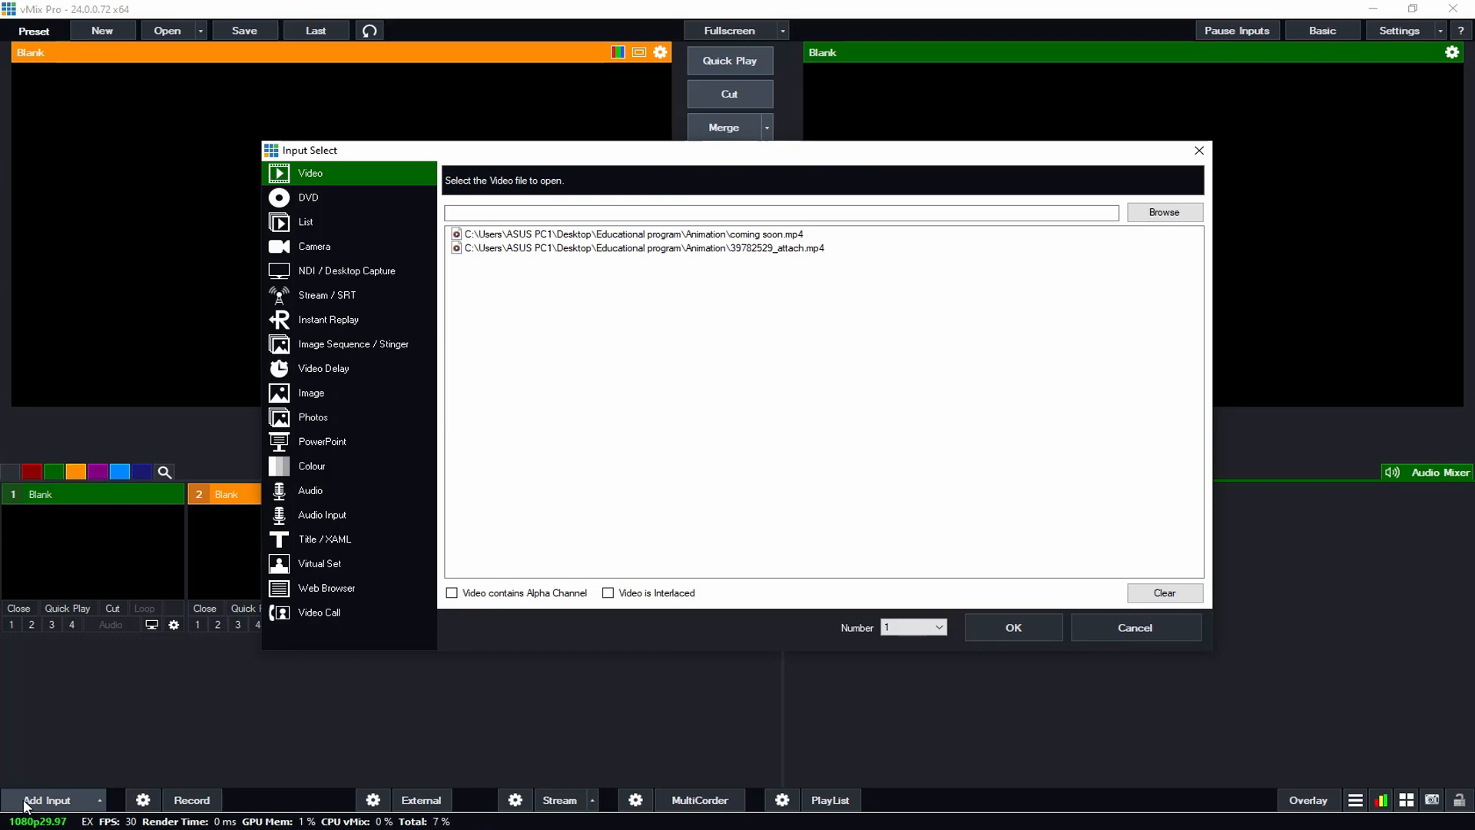
pyautogui.click(318, 244)
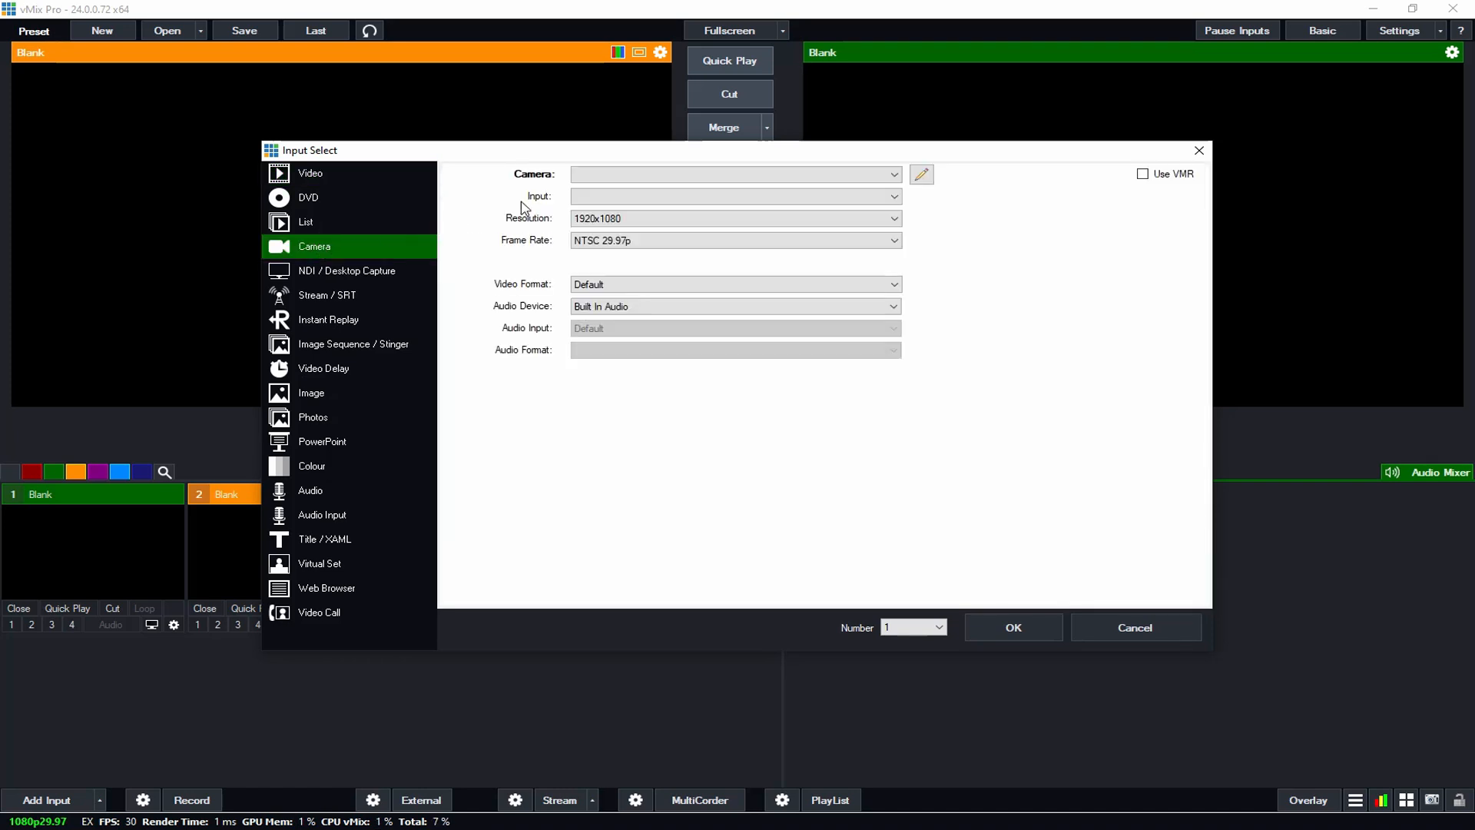
pyautogui.click(619, 182)
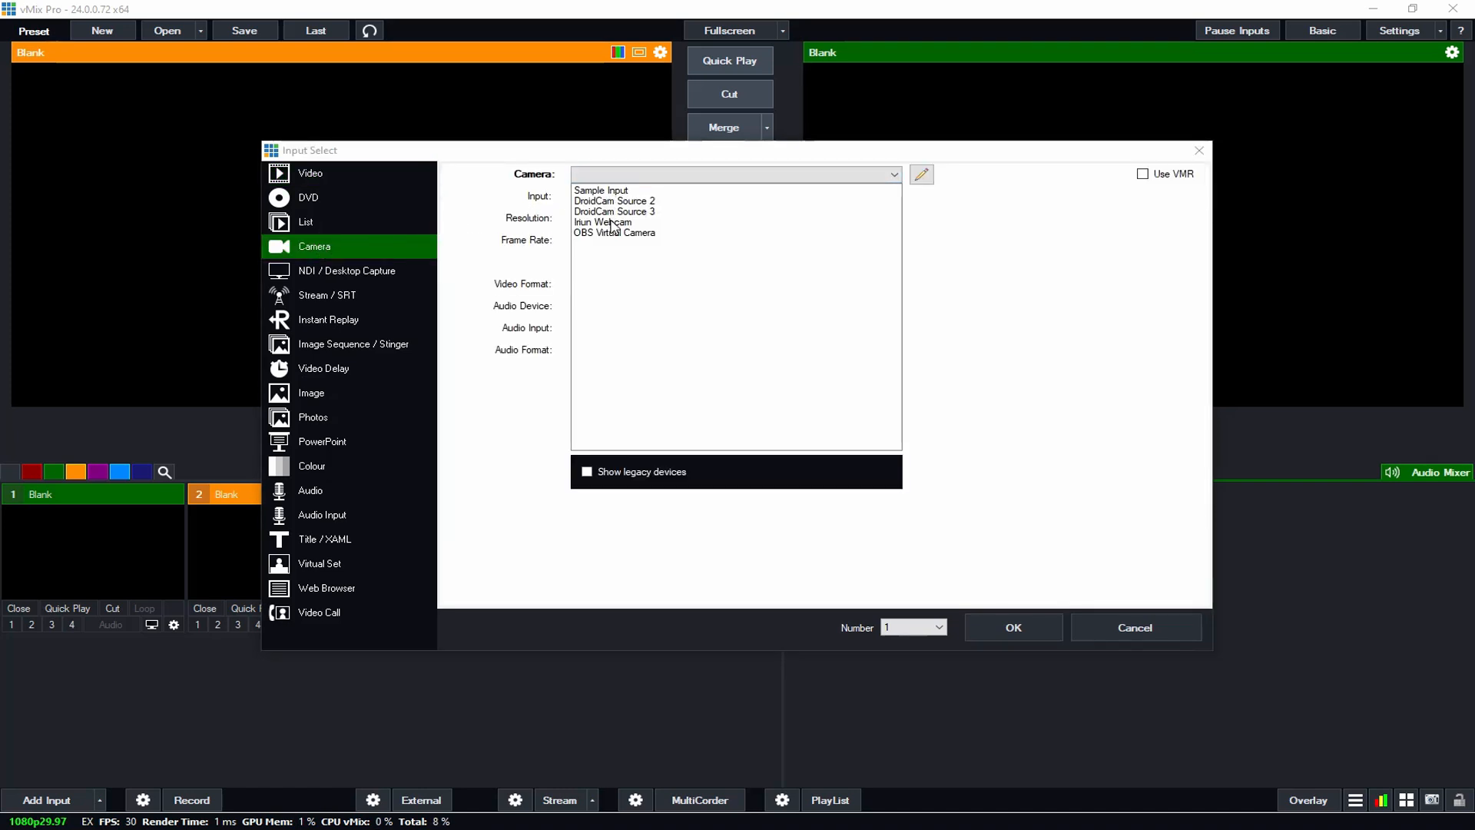
pyautogui.click(613, 222)
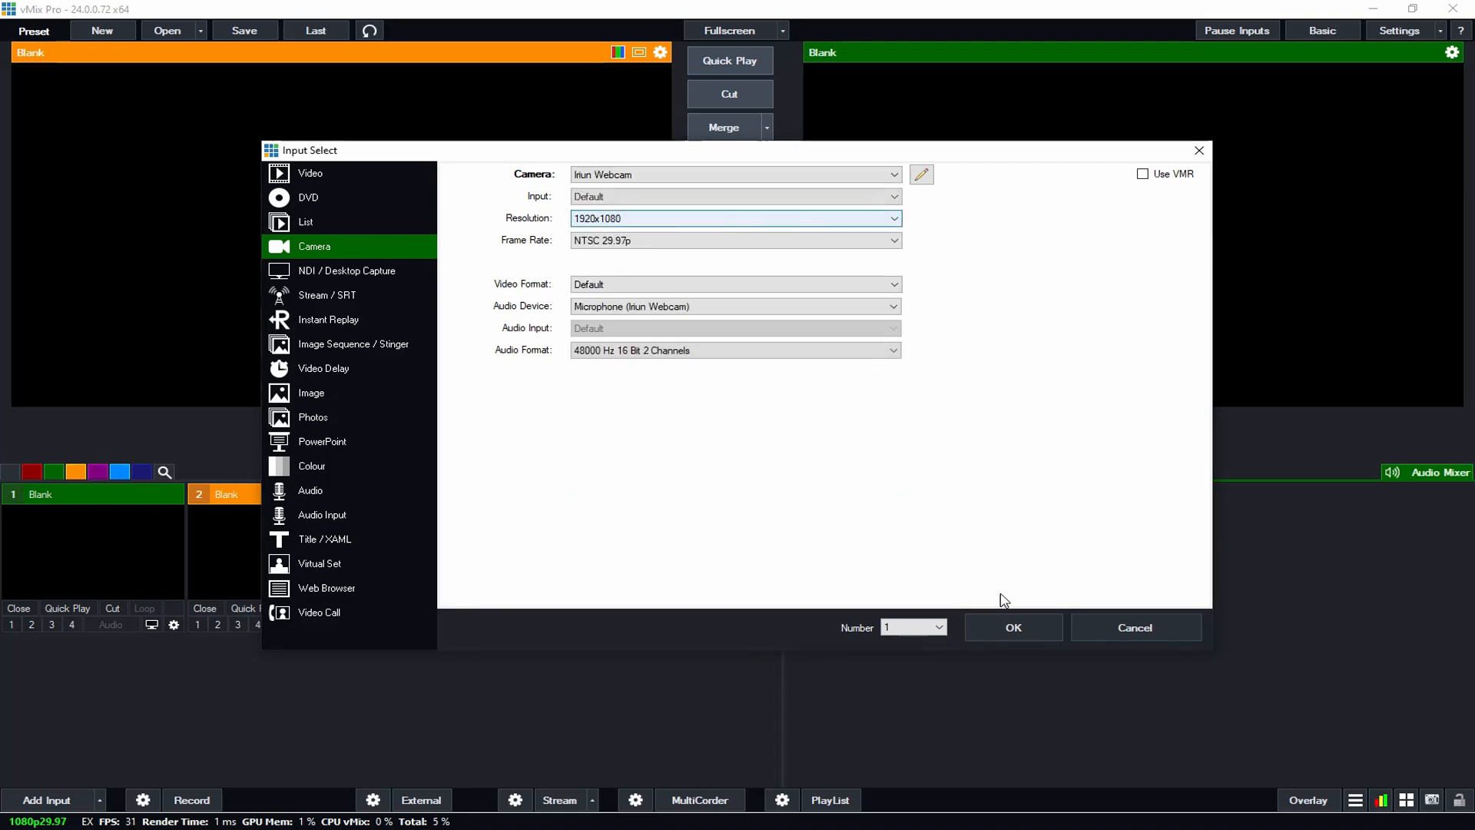
pyautogui.click(1015, 627)
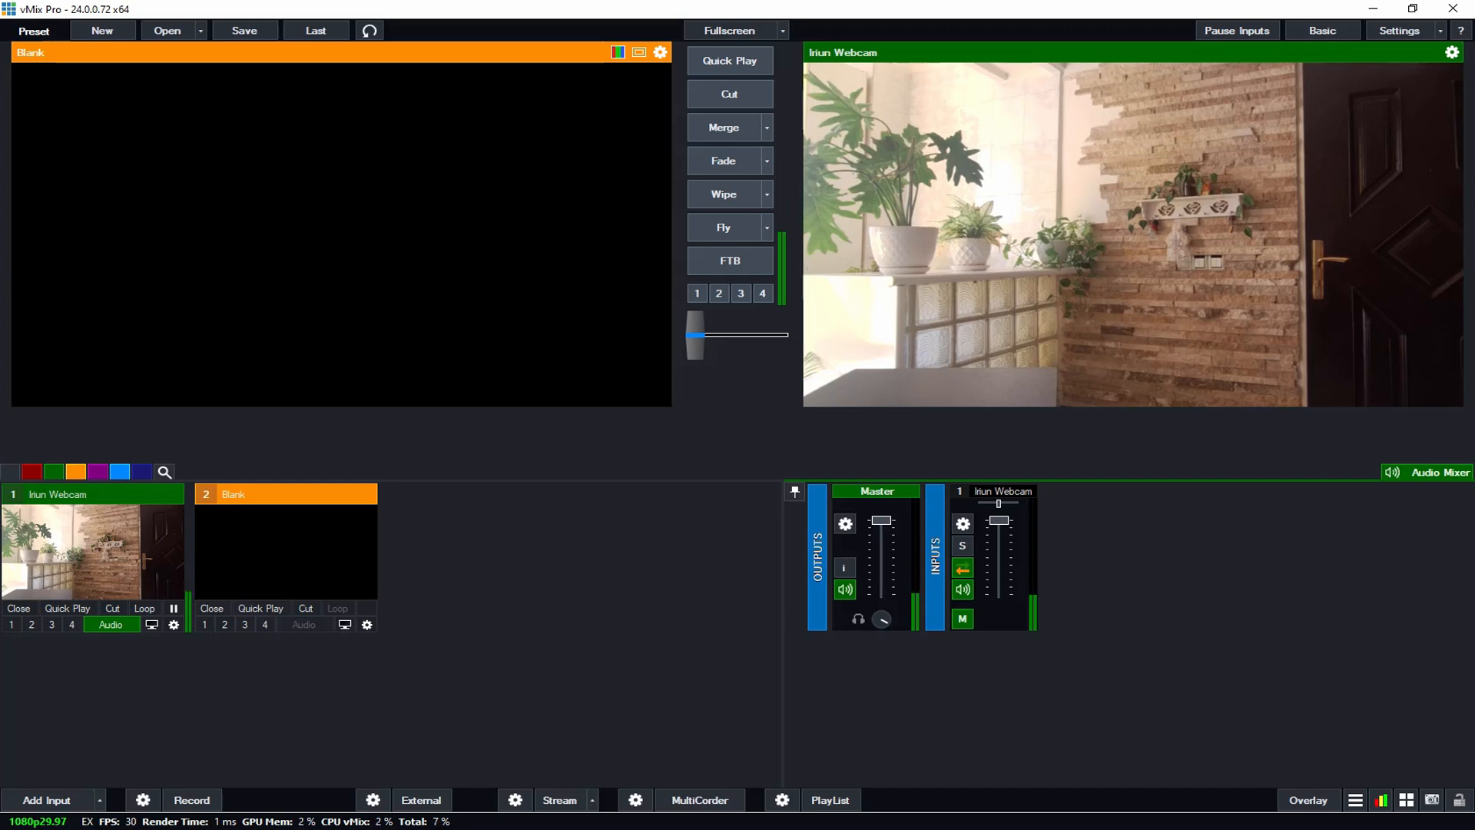
# Step: Add the image IranHLS_Logo.png from the Educational program folder as an input
pyautogui.click(53, 801)
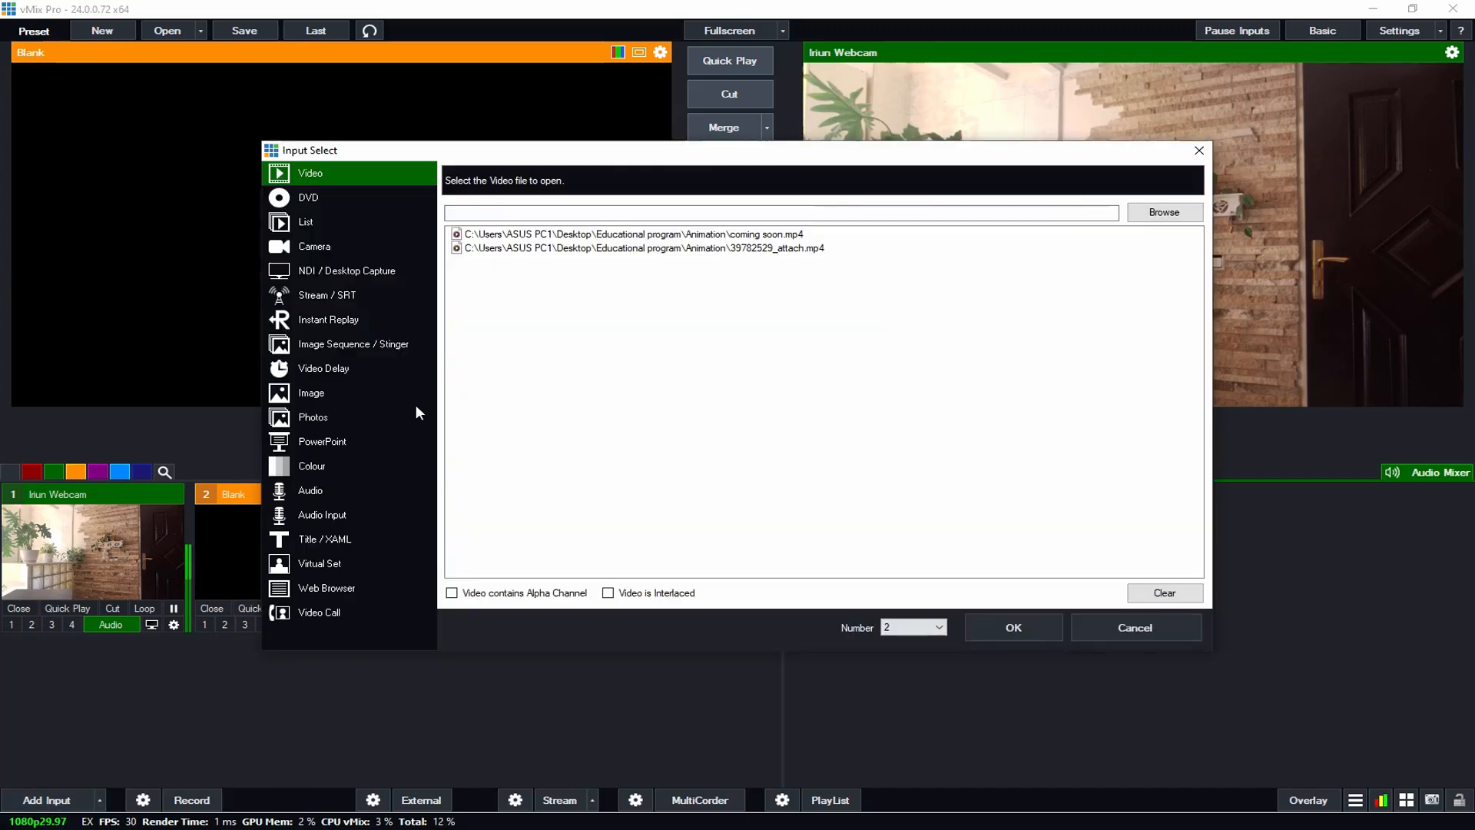
pyautogui.click(322, 392)
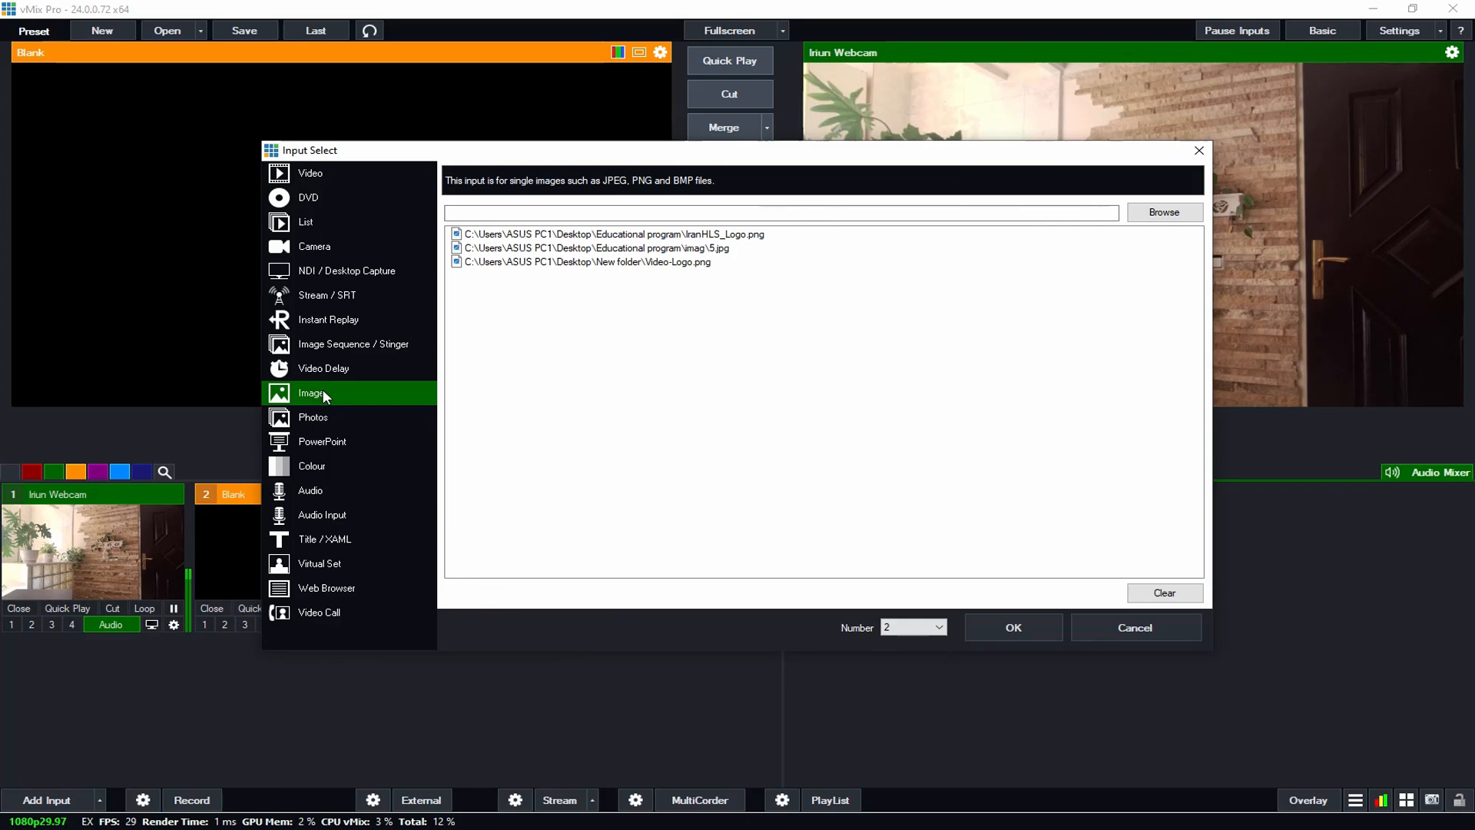
pyautogui.click(756, 235)
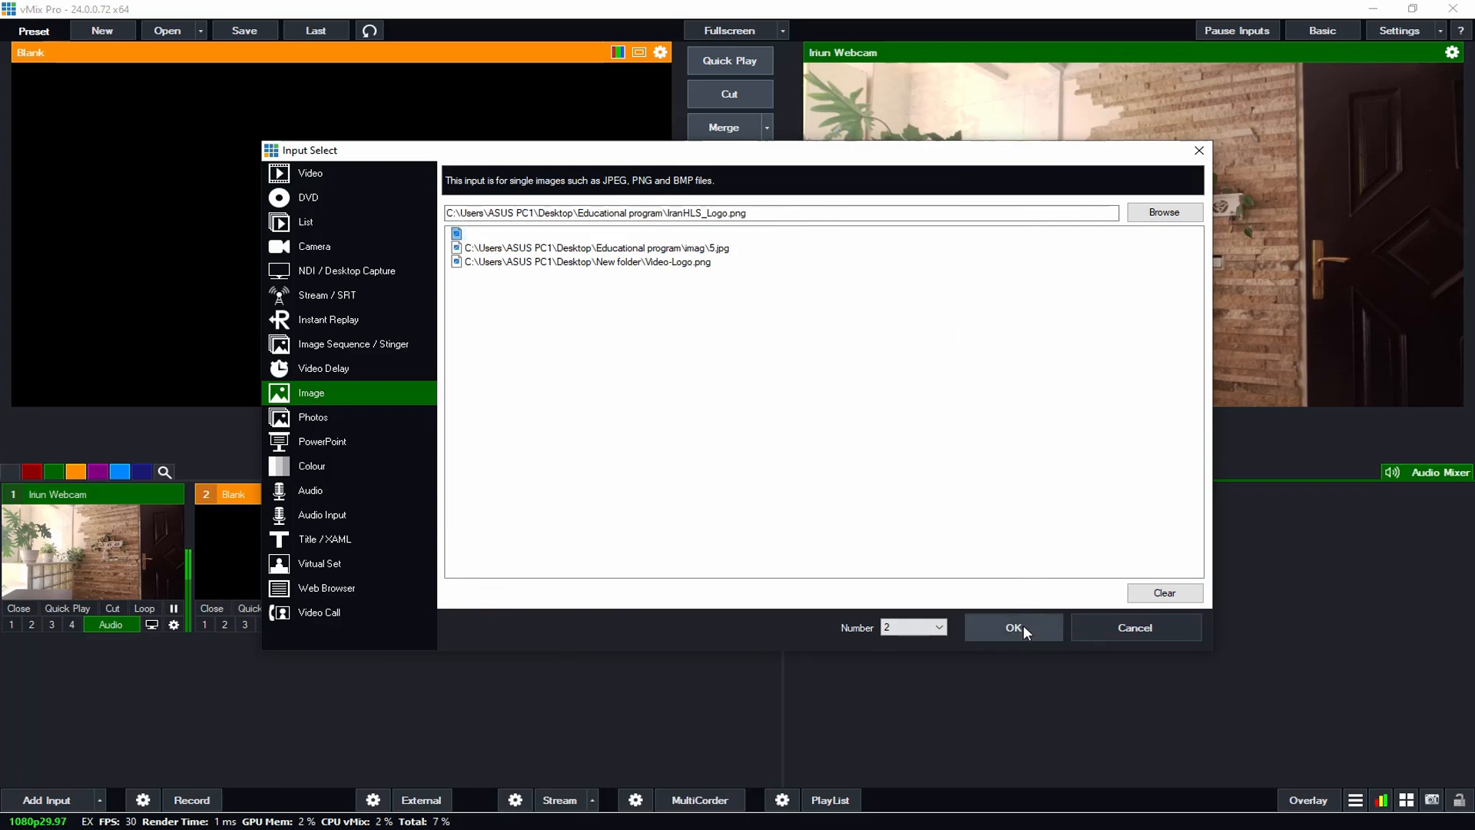
pyautogui.click(1022, 625)
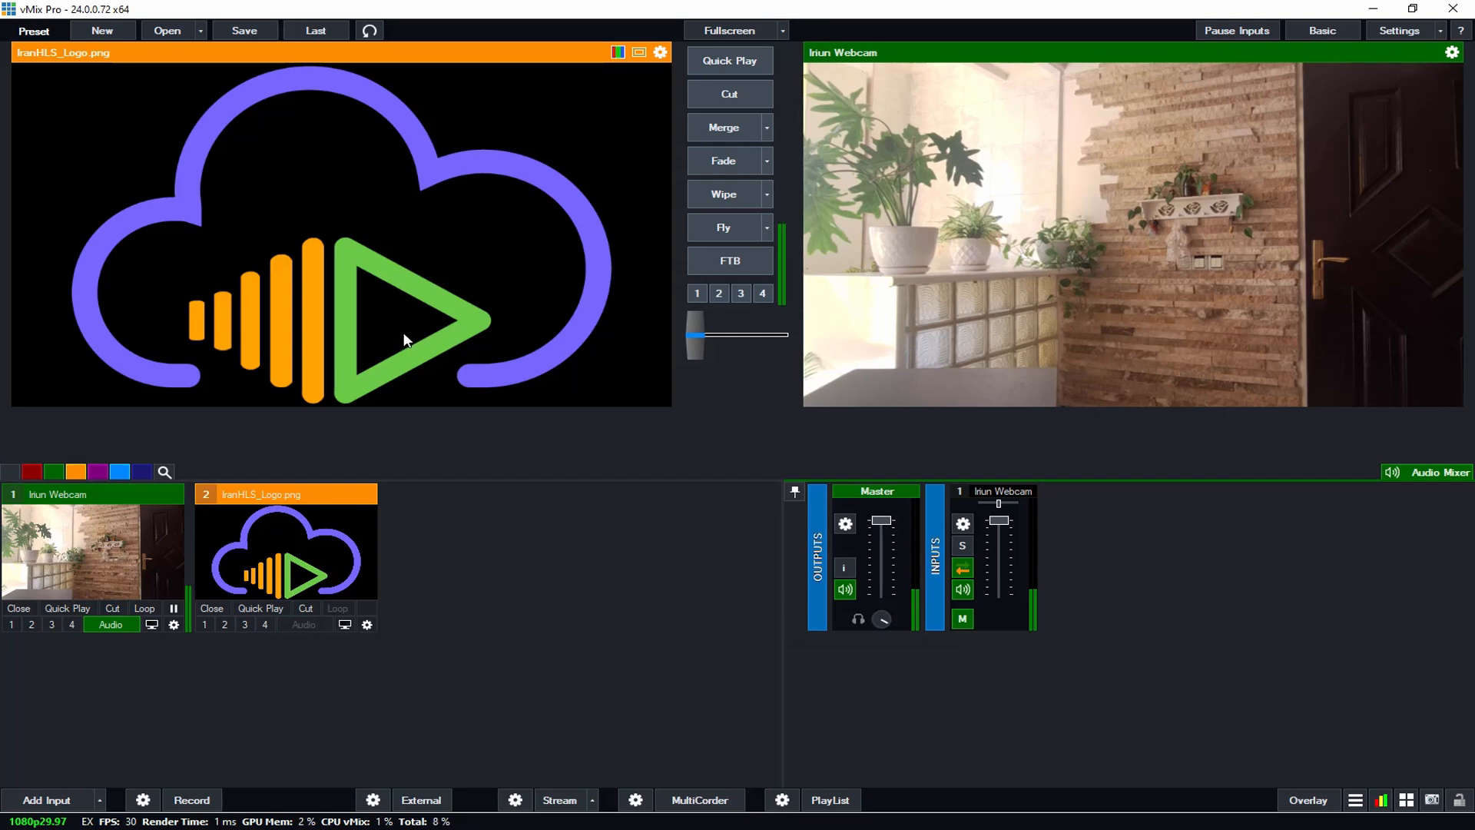
# Step: Open the logo input's settings and show the SMPTE/EBU safe area guides
pyautogui.rightClick(278, 563)
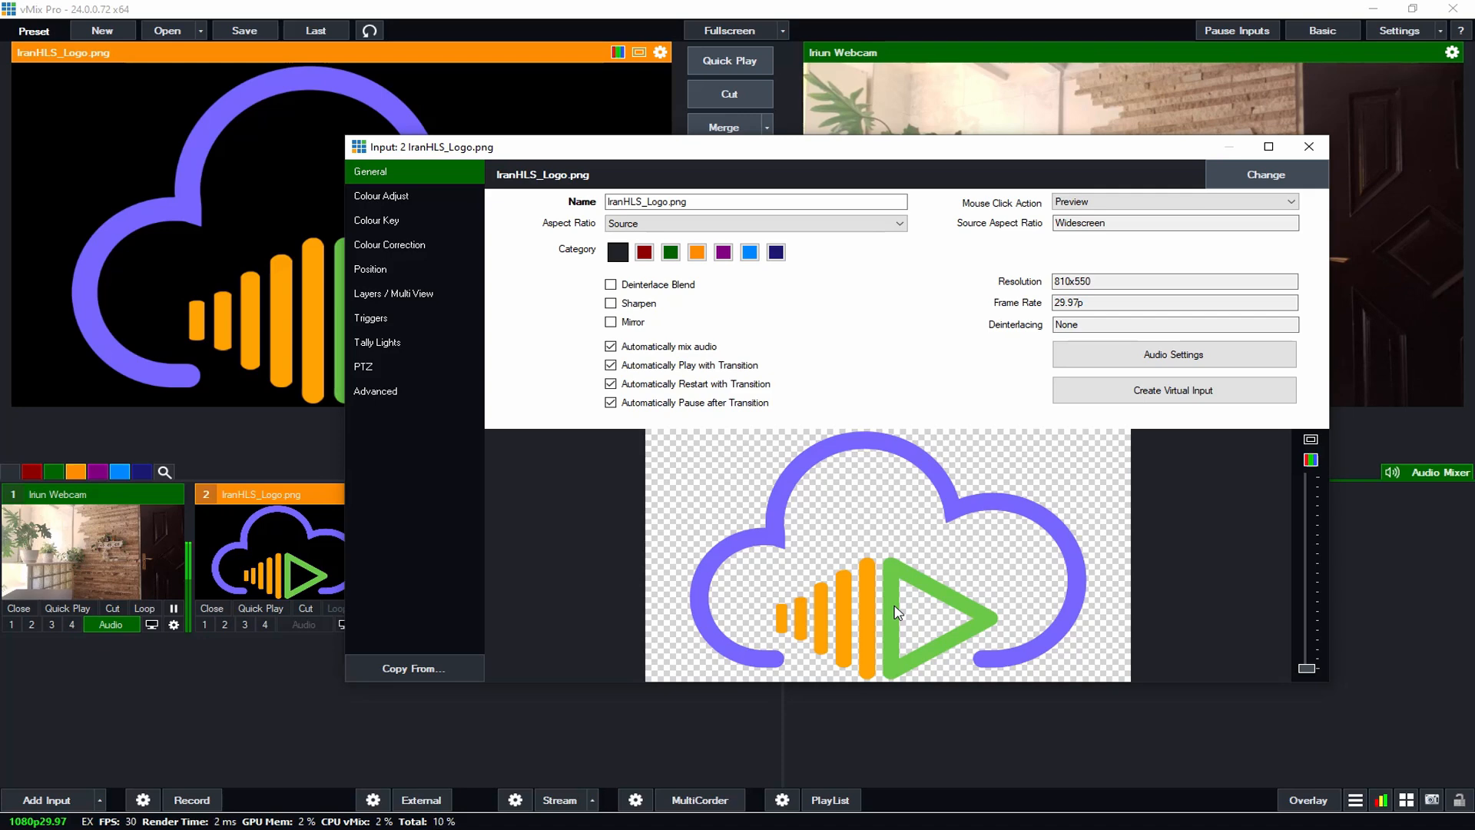
pyautogui.click(1311, 441)
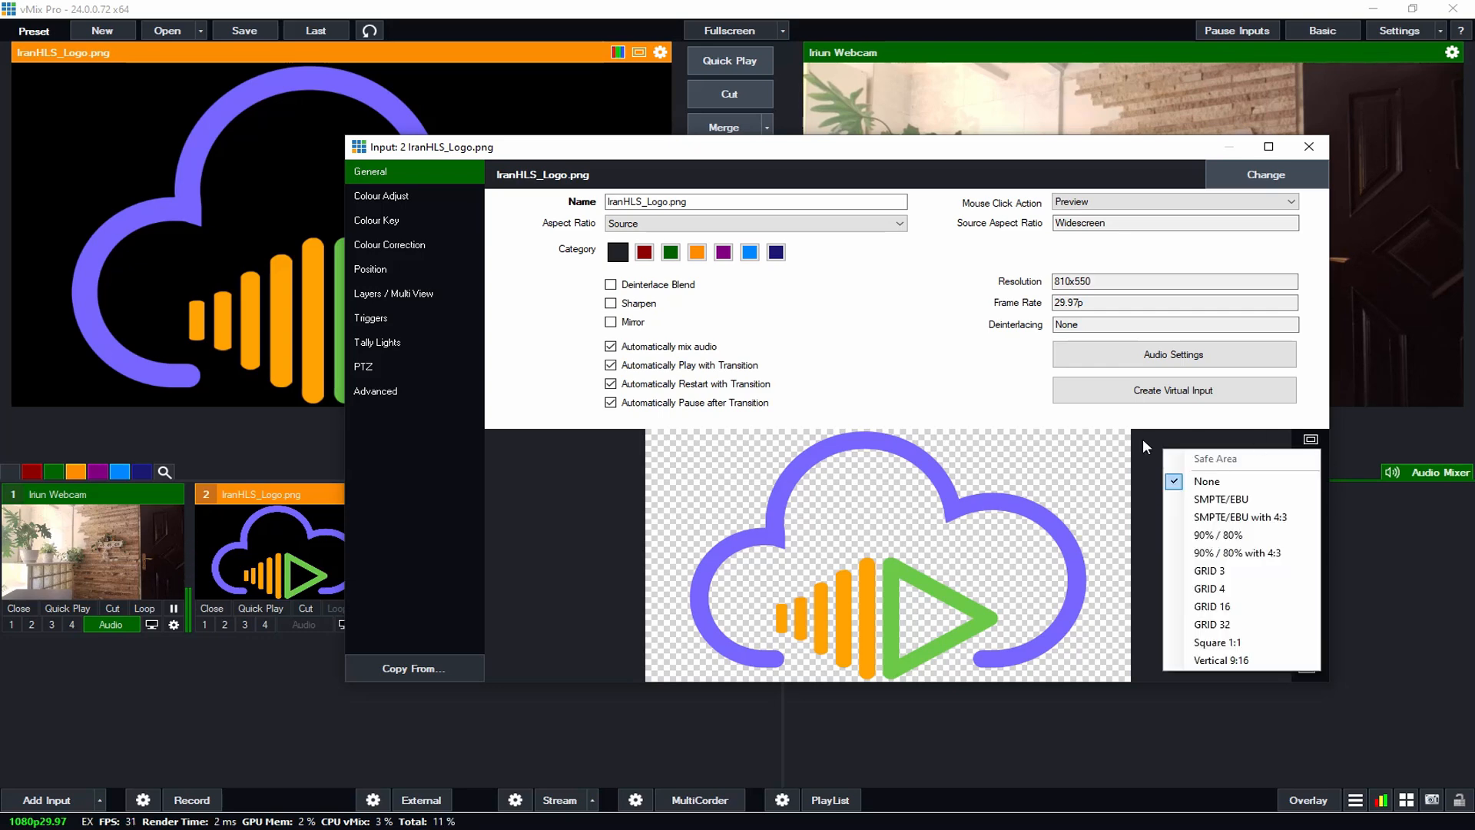
pyautogui.click(1210, 501)
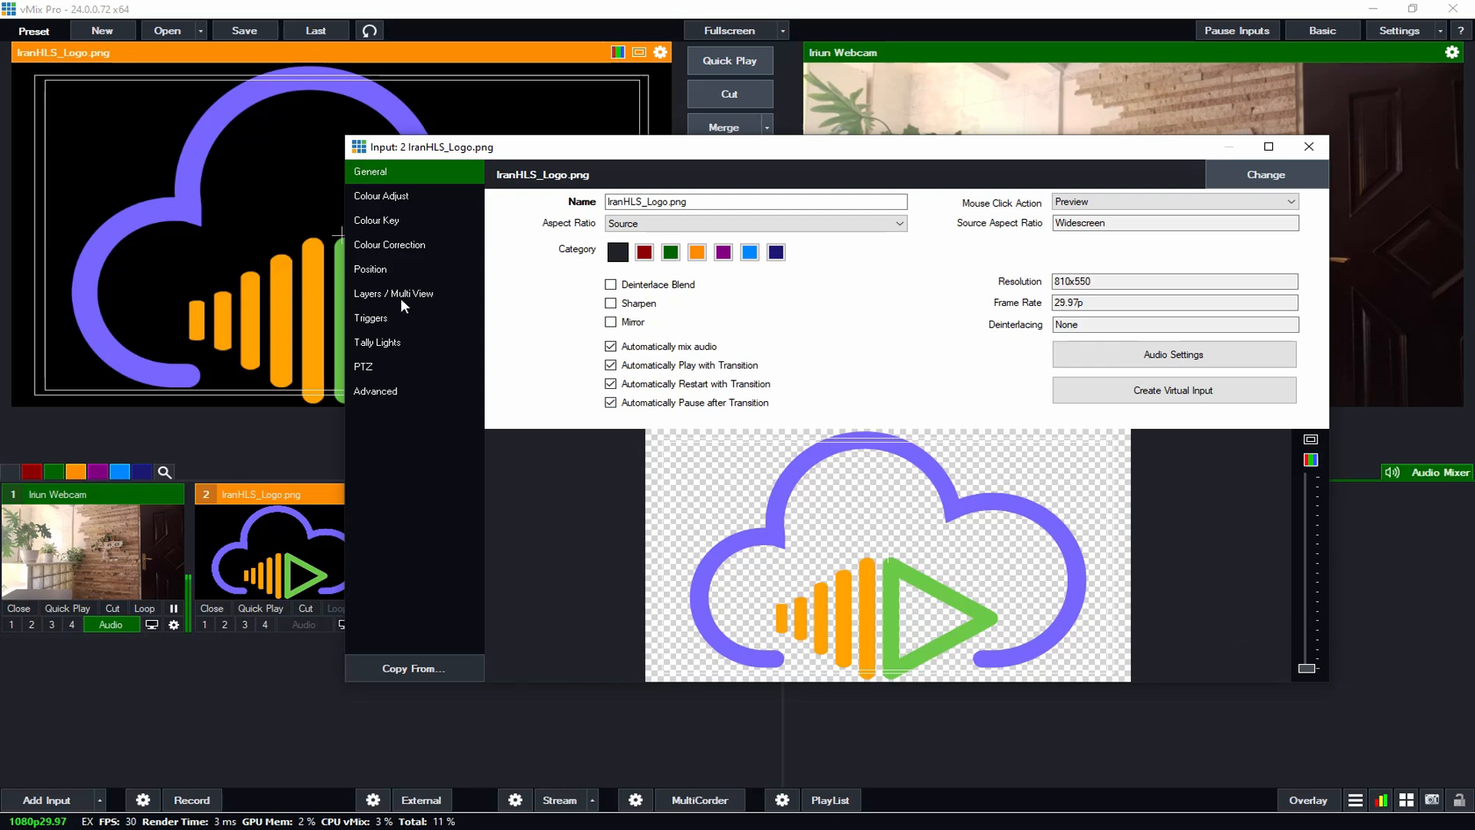
# Step: Shrink the logo's Main position to zoom 0.14575 and move it to the upper-right corner with Pan X 0.78 and Pan Y 0.726
pyautogui.click(372, 269)
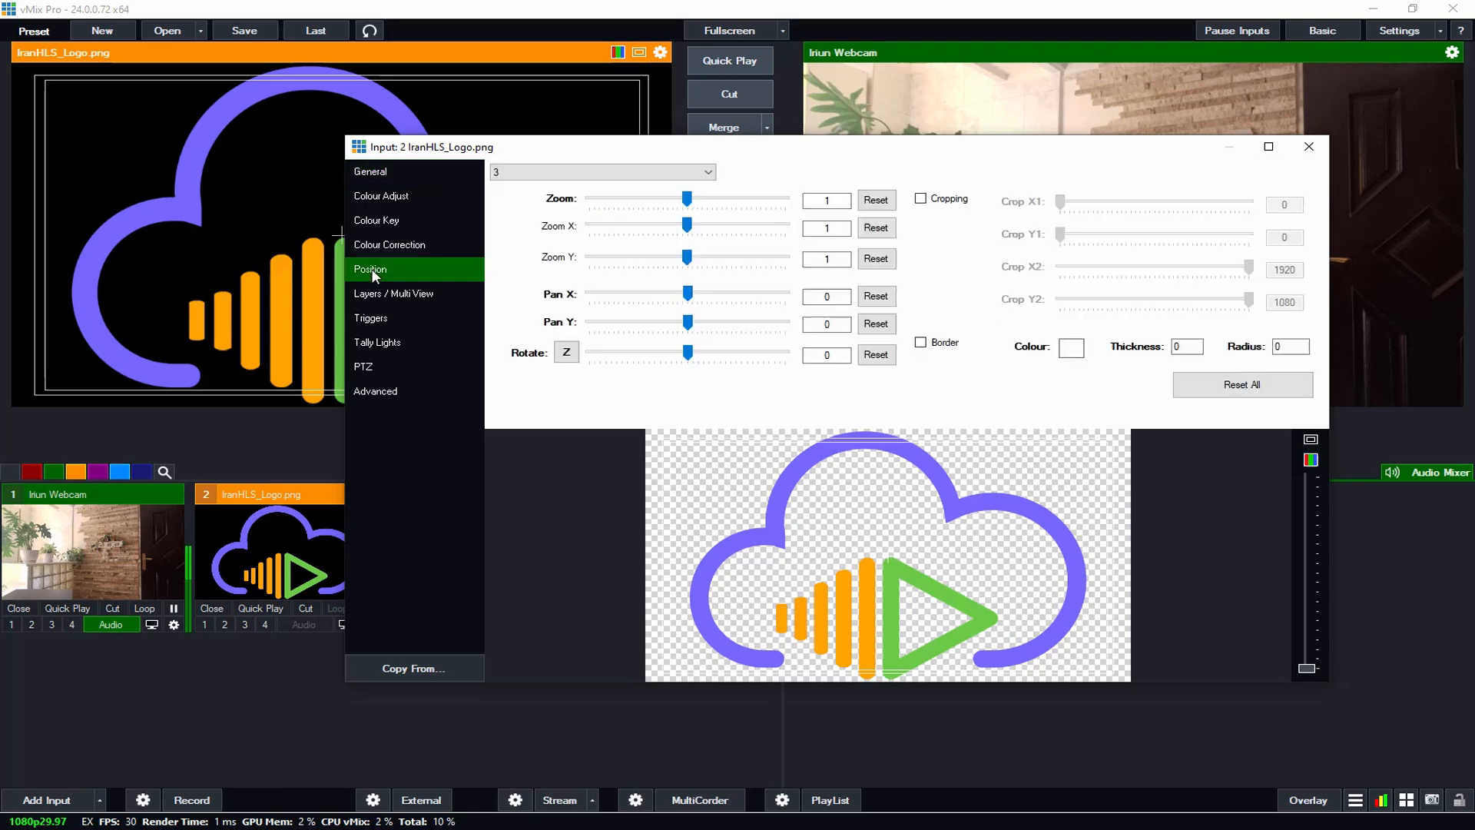
pyautogui.click(514, 174)
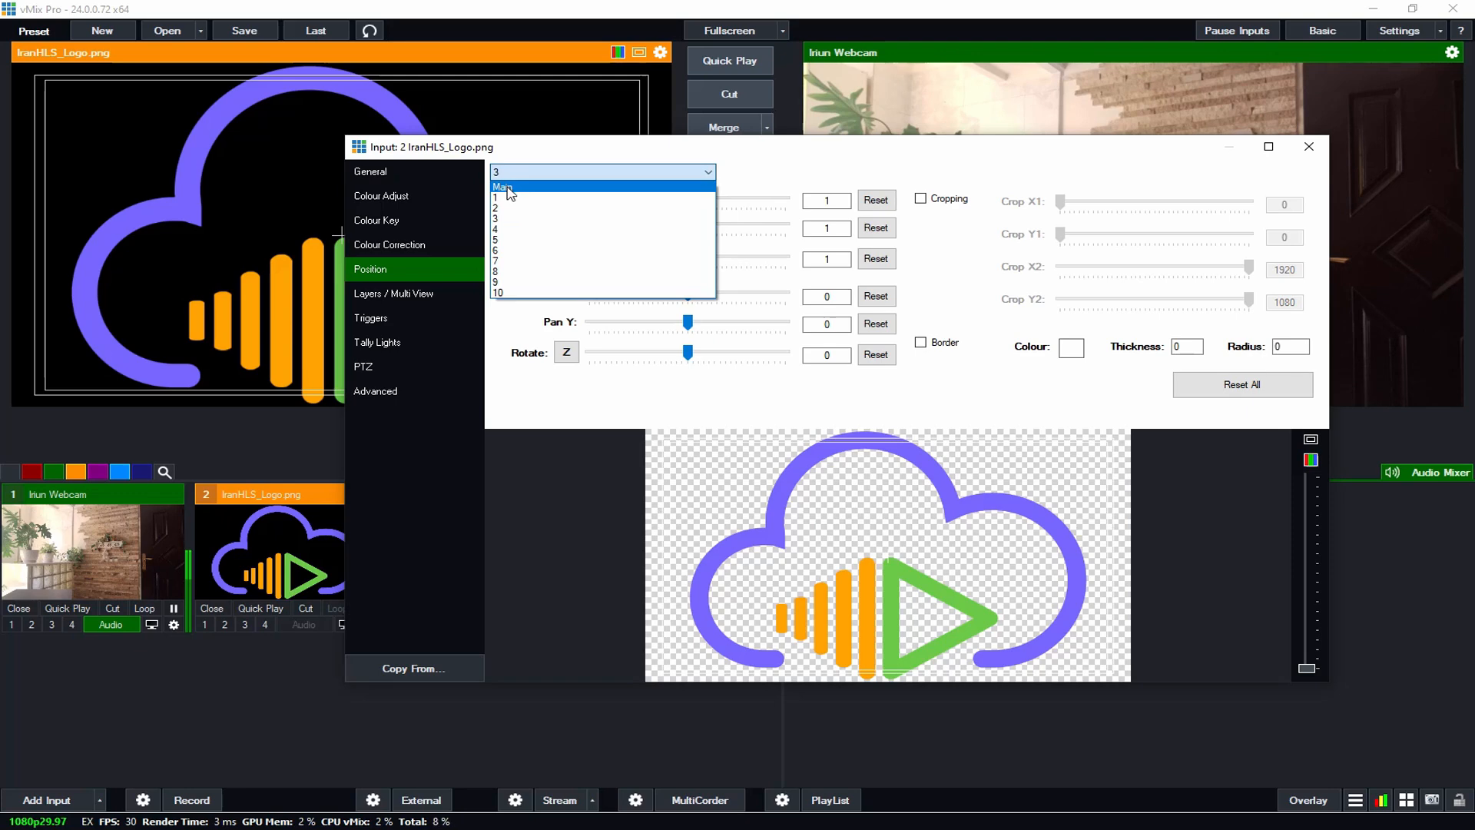
pyautogui.click(506, 188)
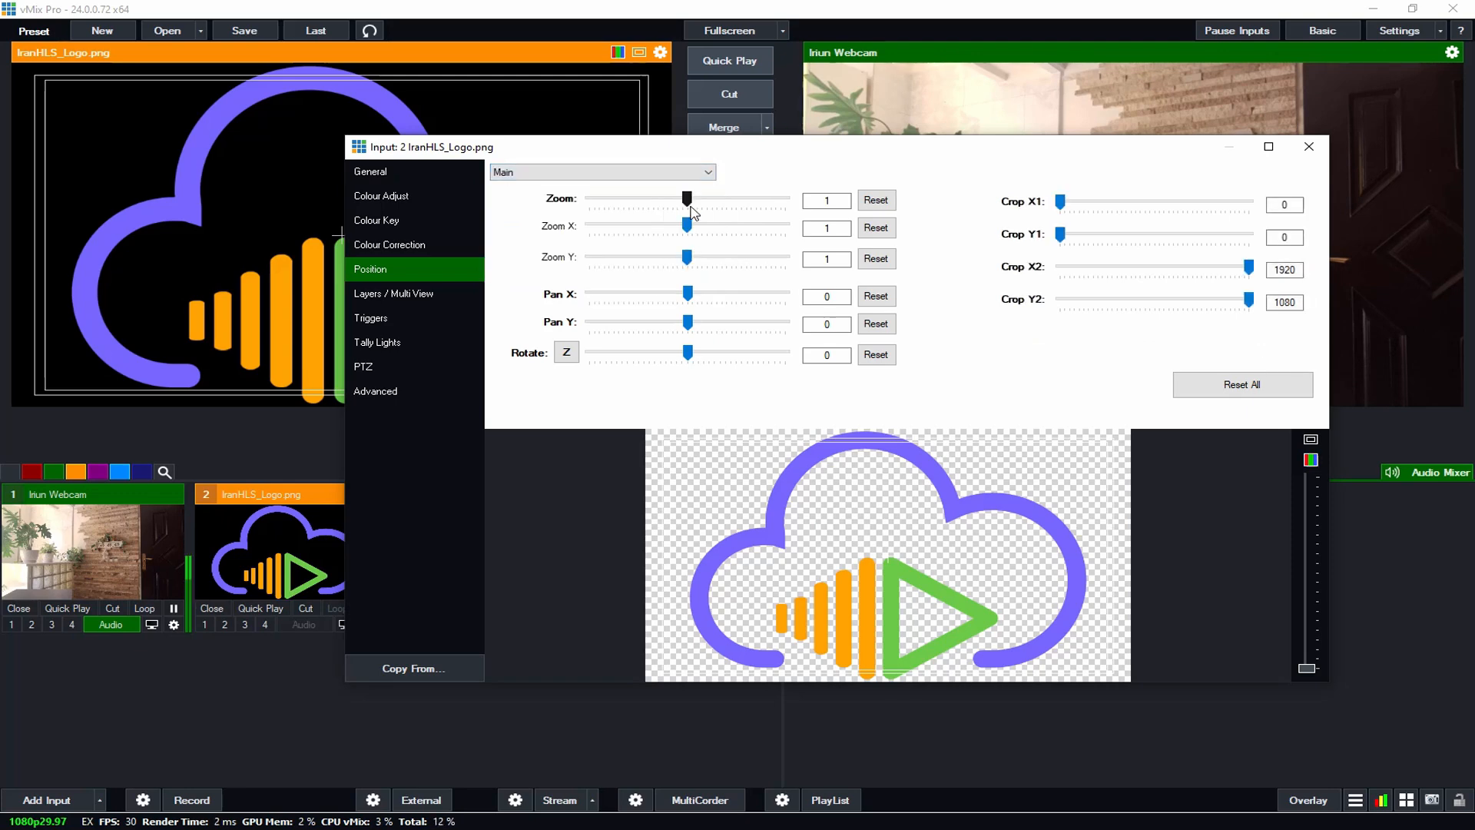
pyautogui.moveTo(691, 199); pyautogui.dragTo(606, 232)
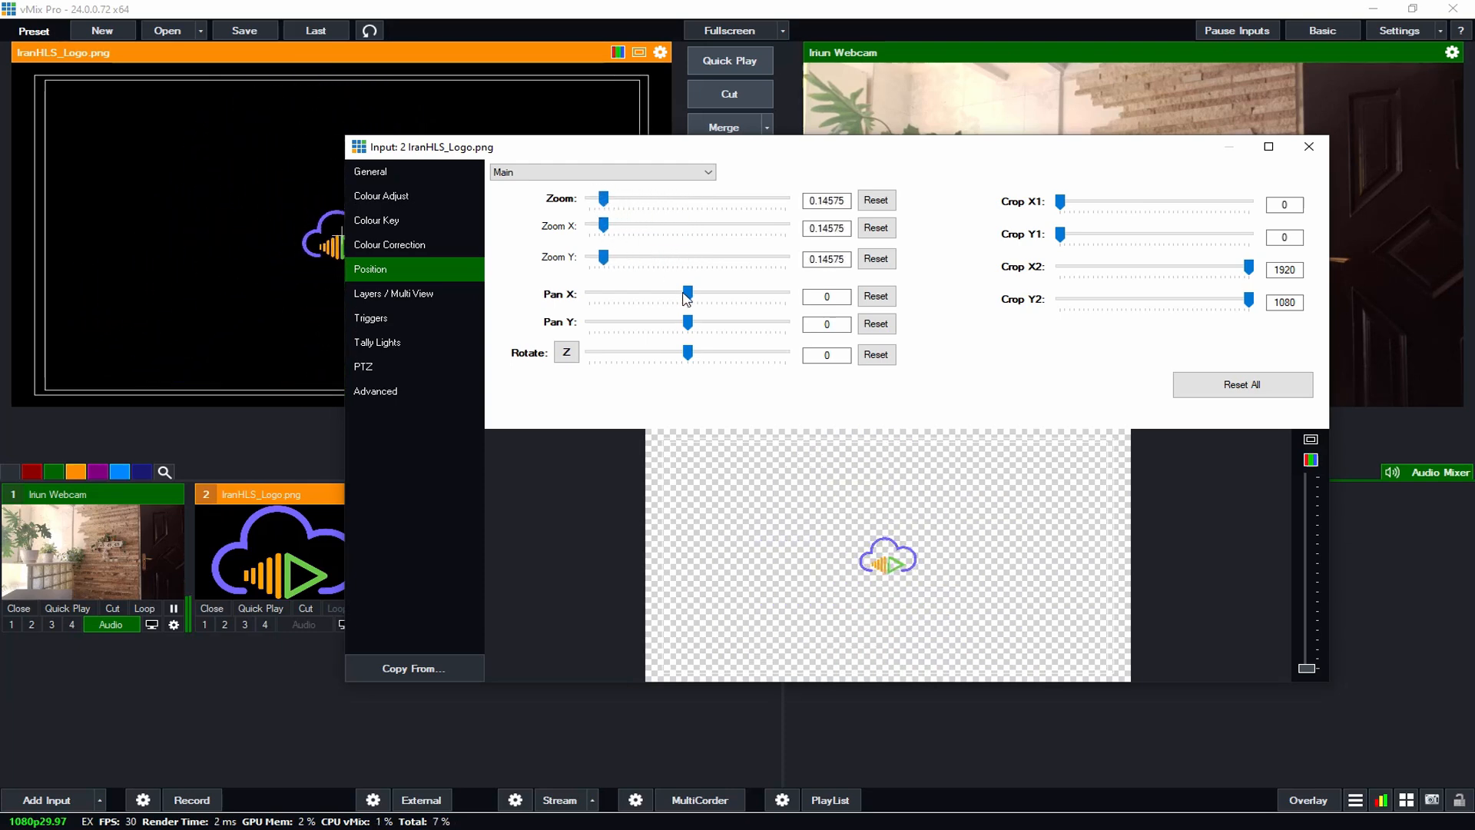
pyautogui.moveTo(688, 294); pyautogui.dragTo(727, 320)
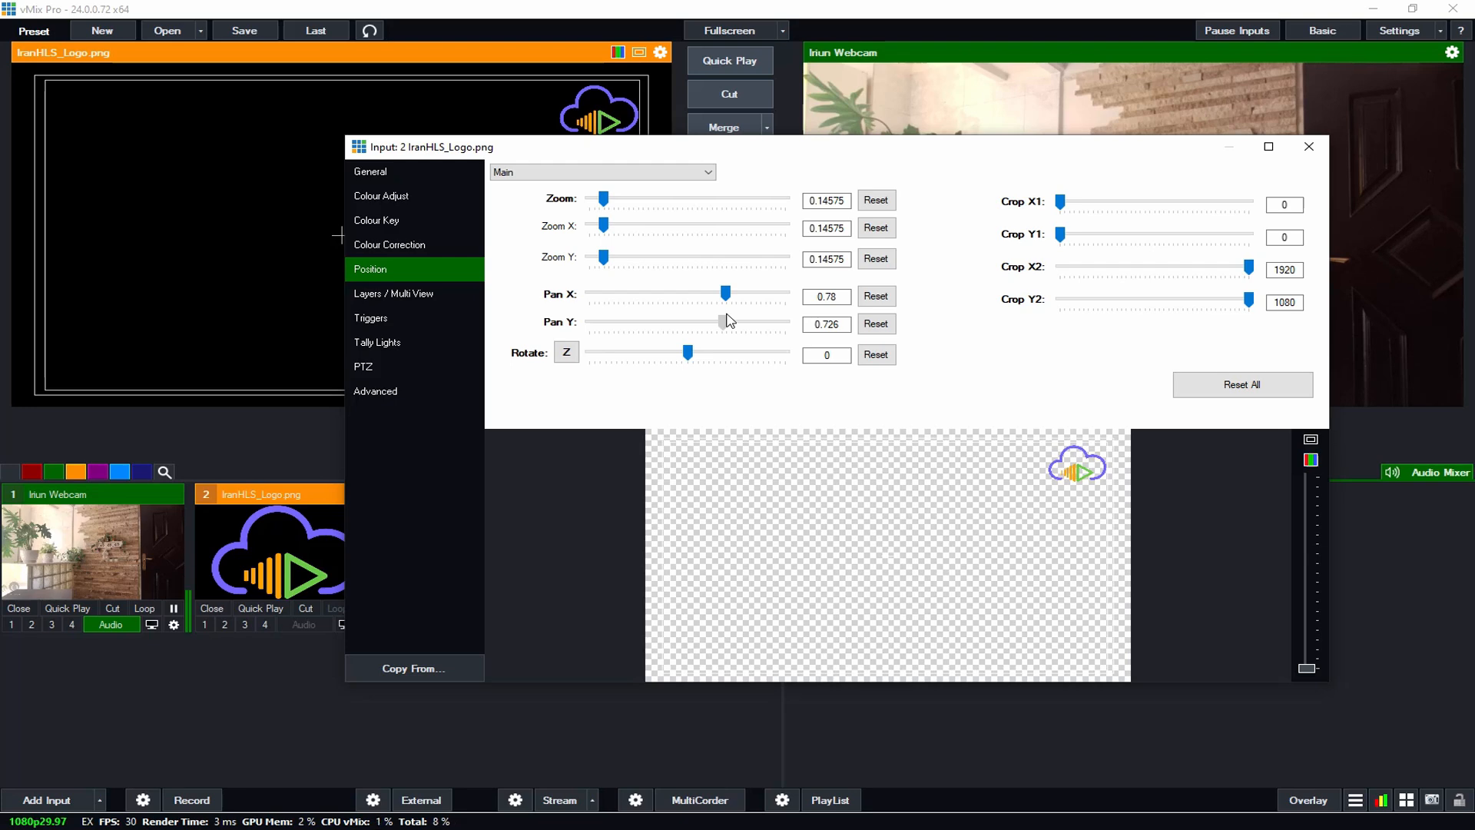
pyautogui.click(1311, 147)
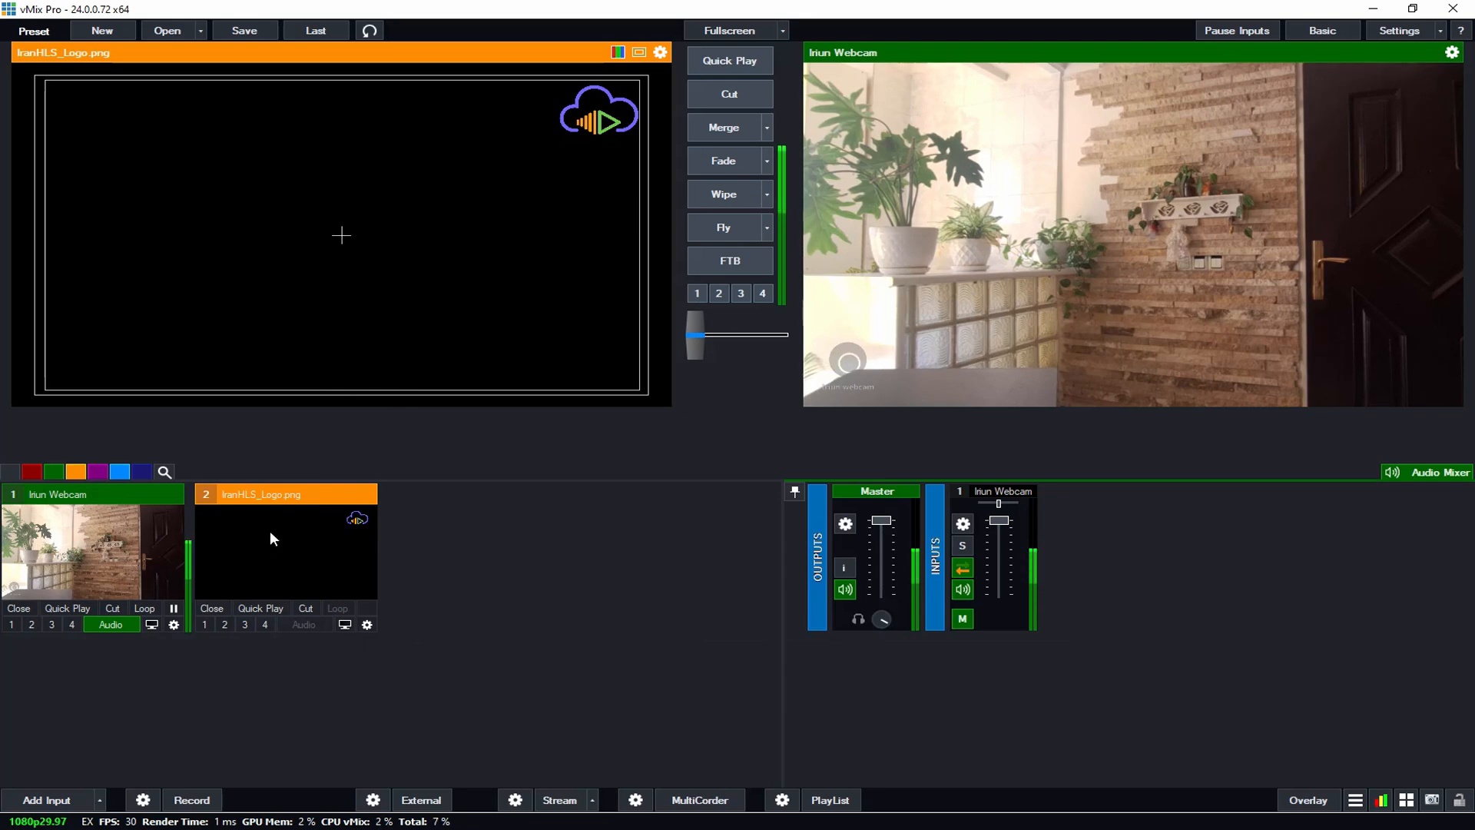
# Step: Add the GT ticker title "Ticker 5- Wafer Grey" as an input and replace its placeholder text with the copied Persian platform description
pyautogui.click(61, 802)
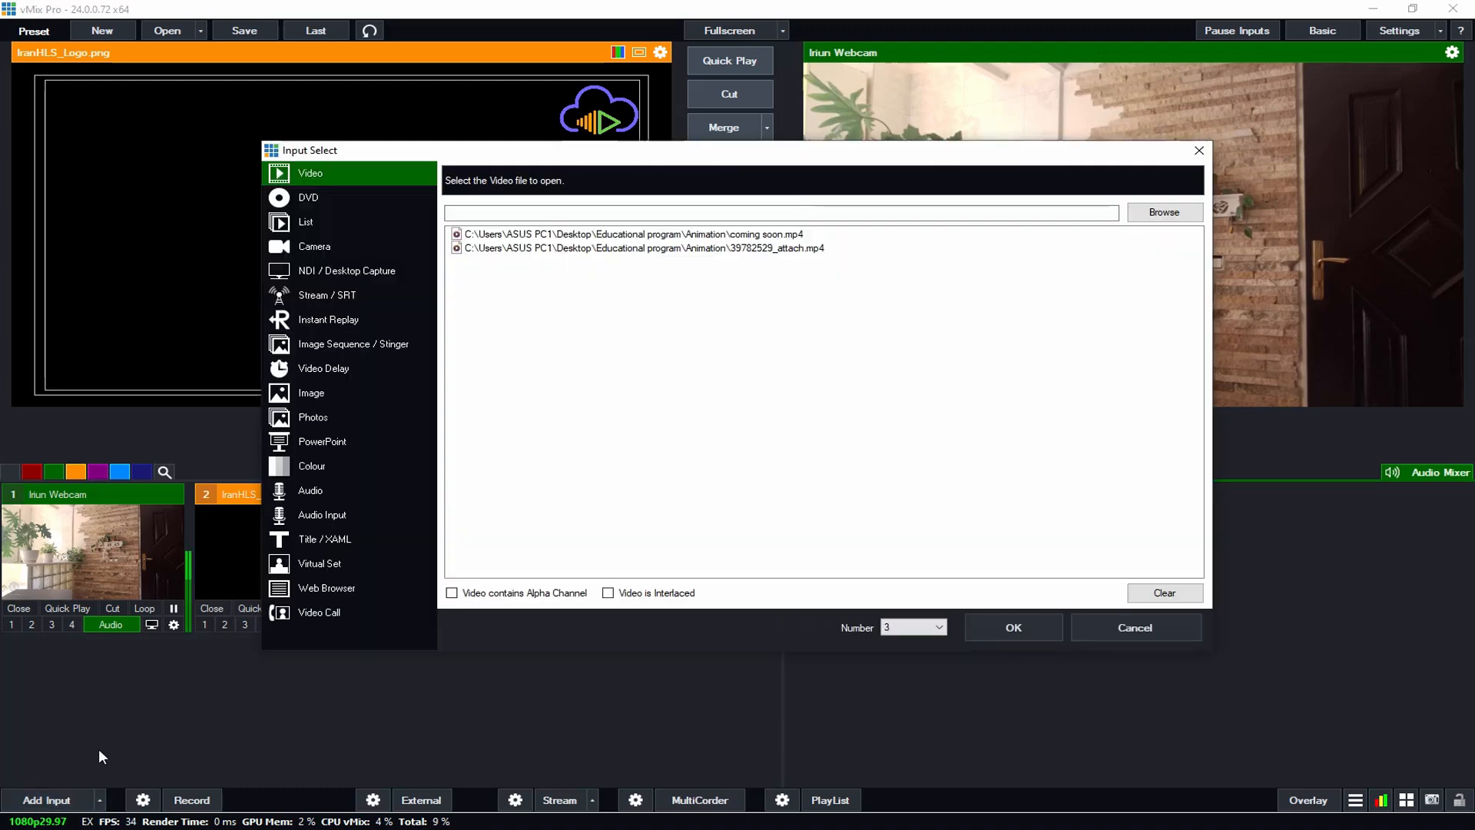
pyautogui.click(320, 536)
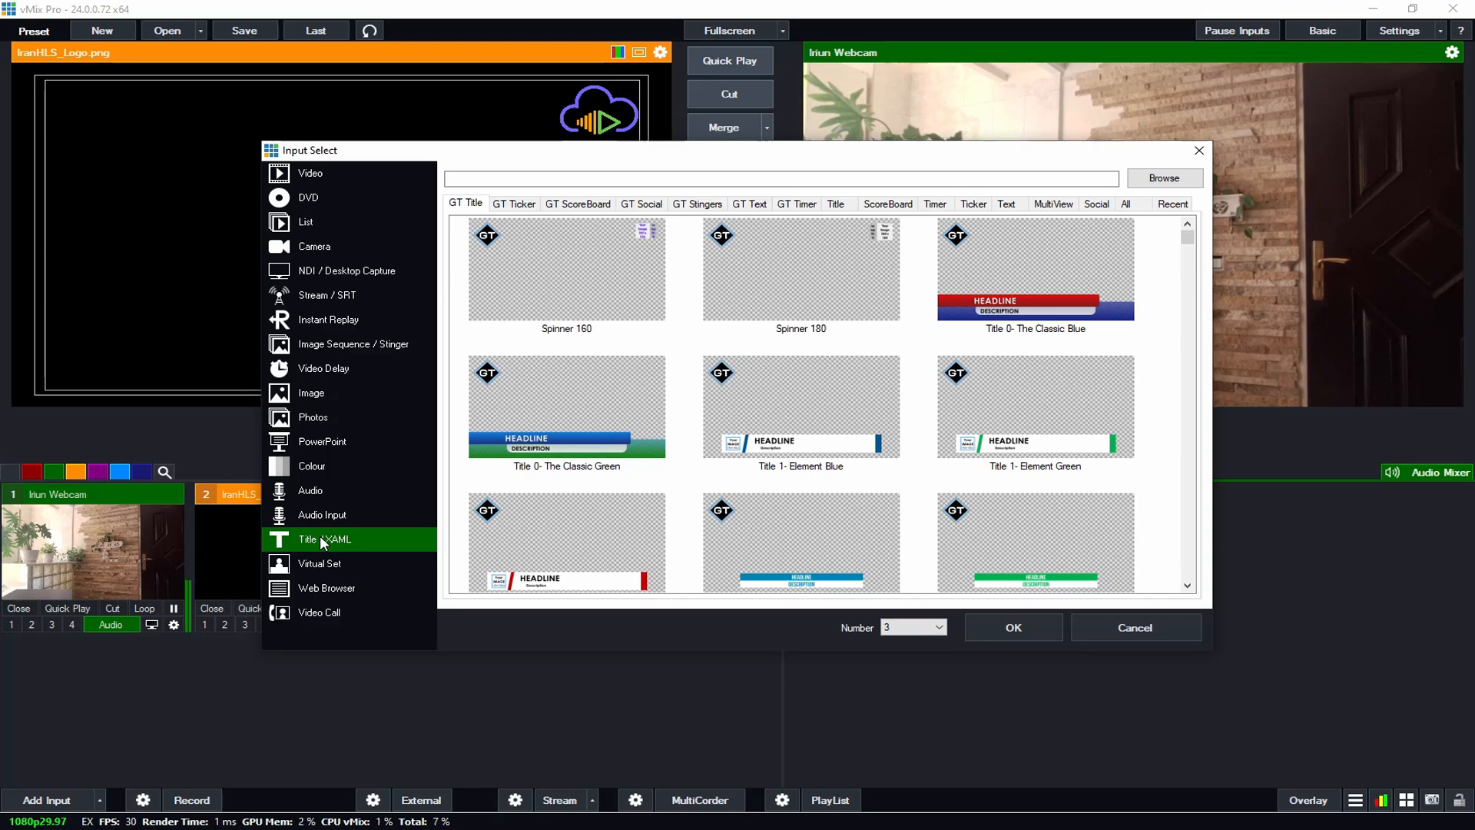
pyautogui.click(526, 206)
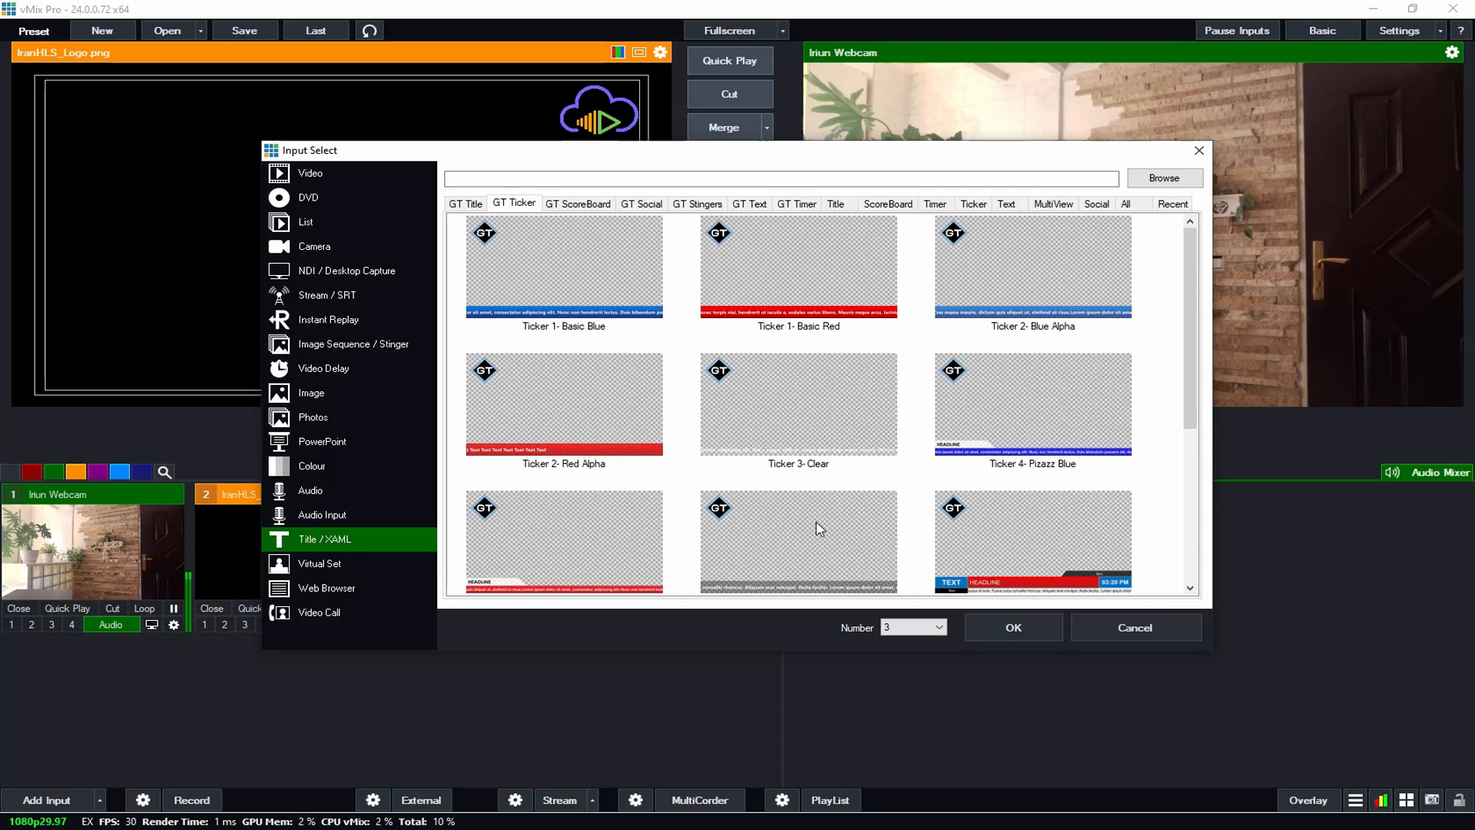
pyautogui.click(822, 588)
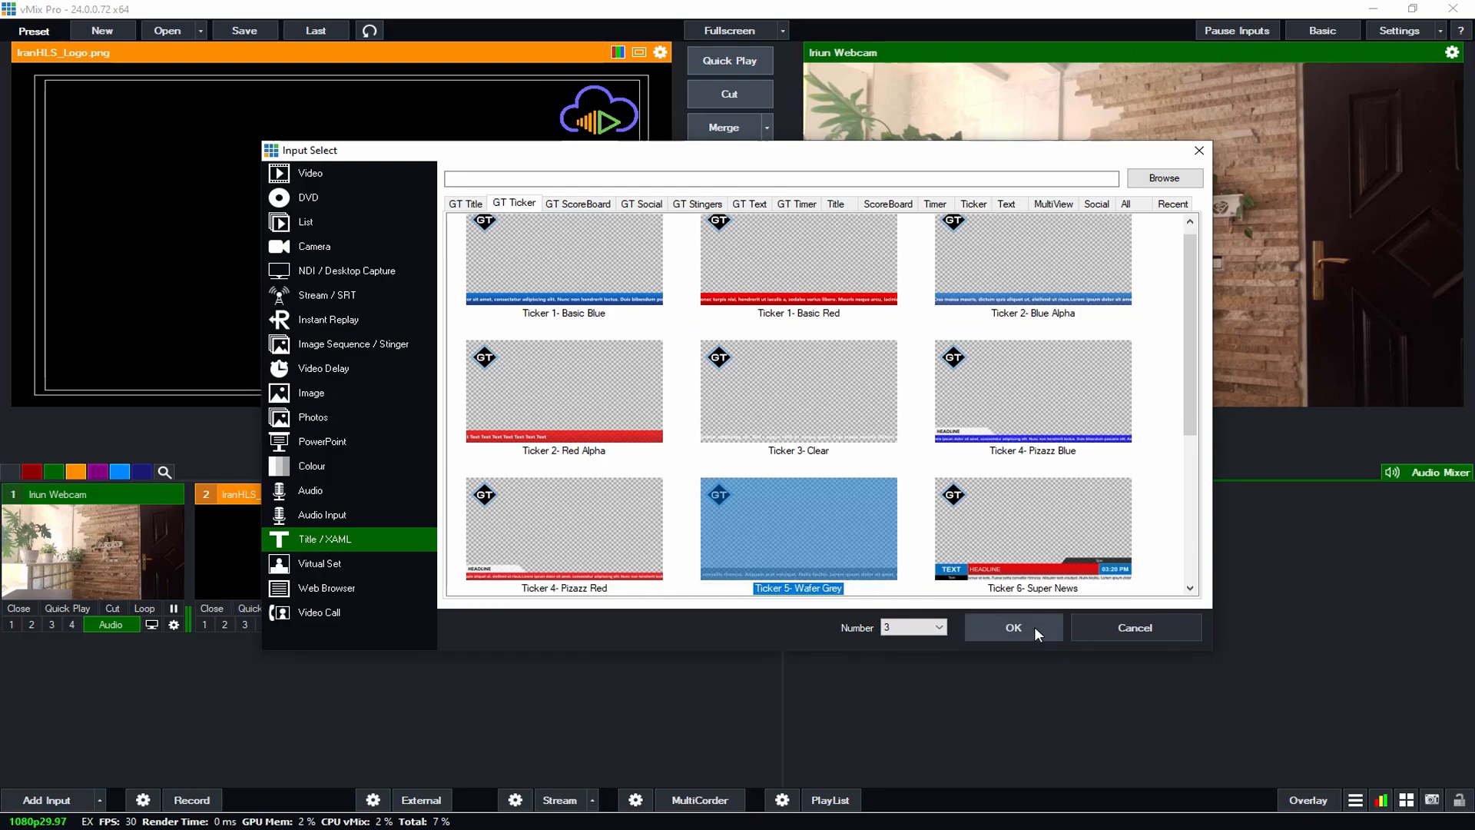
pyautogui.click(1035, 625)
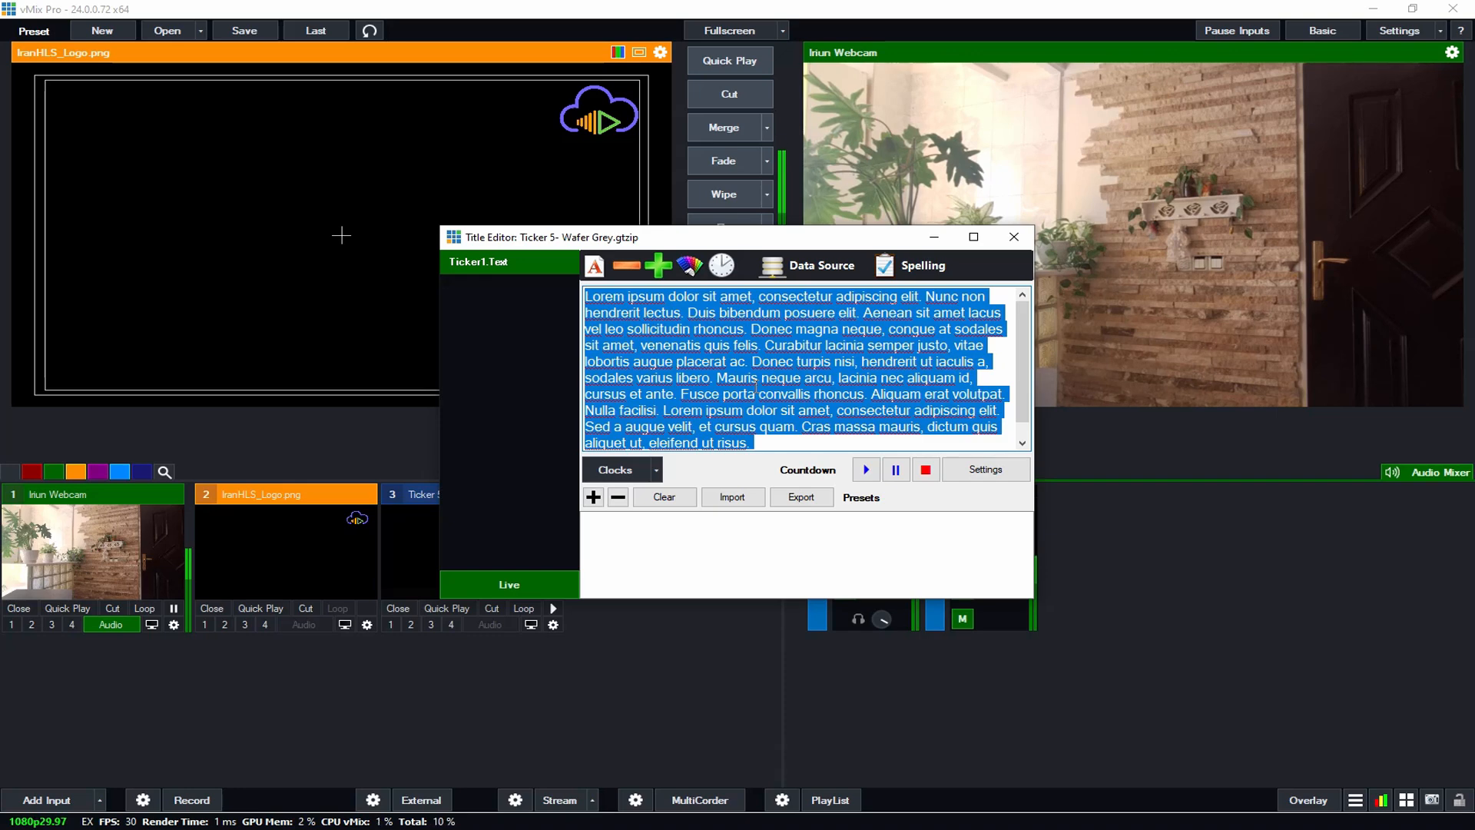
pyautogui.hotkey('ctrl', 'v')
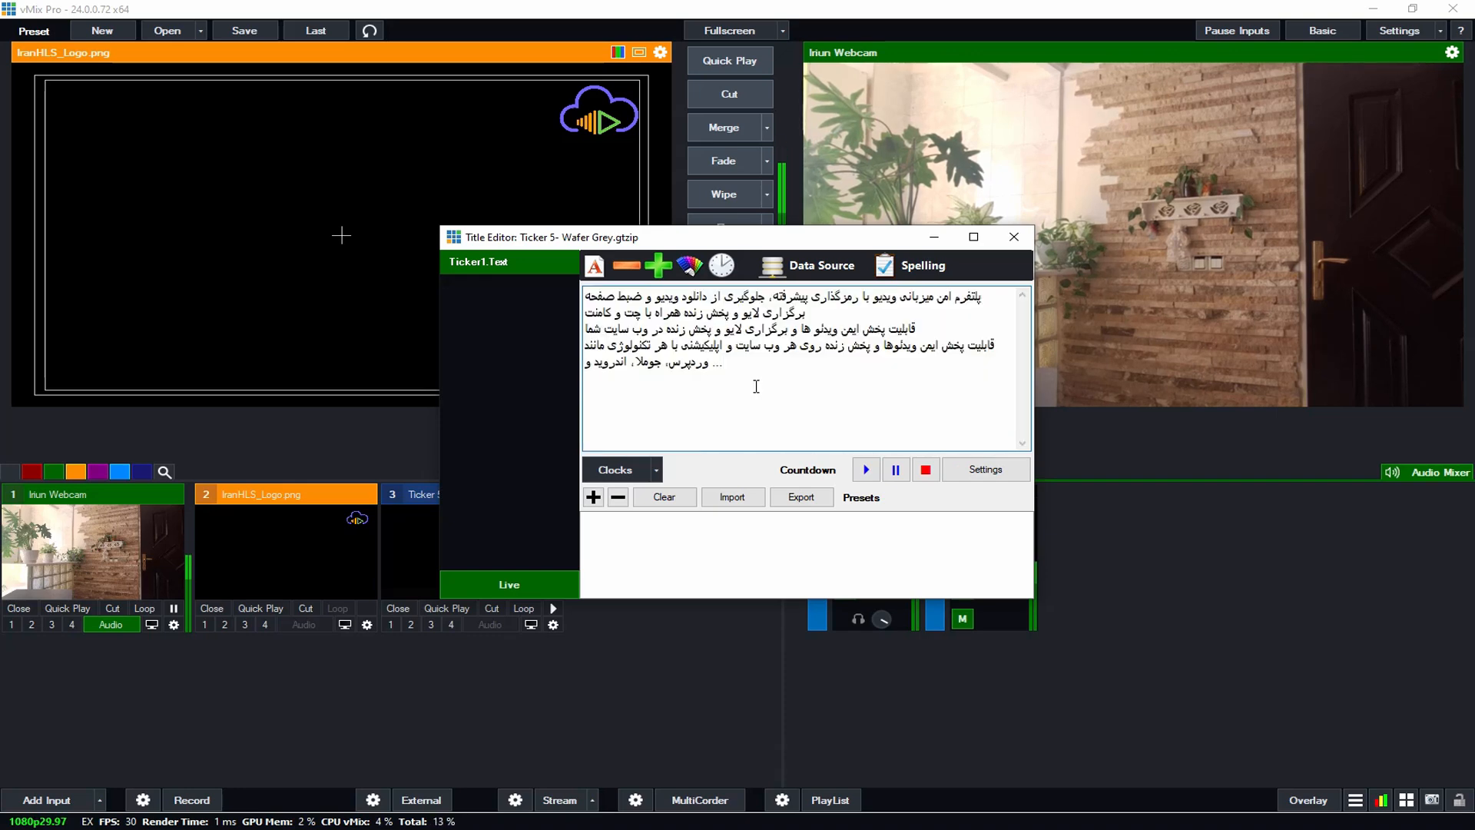
# Step: Set the ticker's speed to 3 and its direction to Right, then close the title editor
pyautogui.click(723, 272)
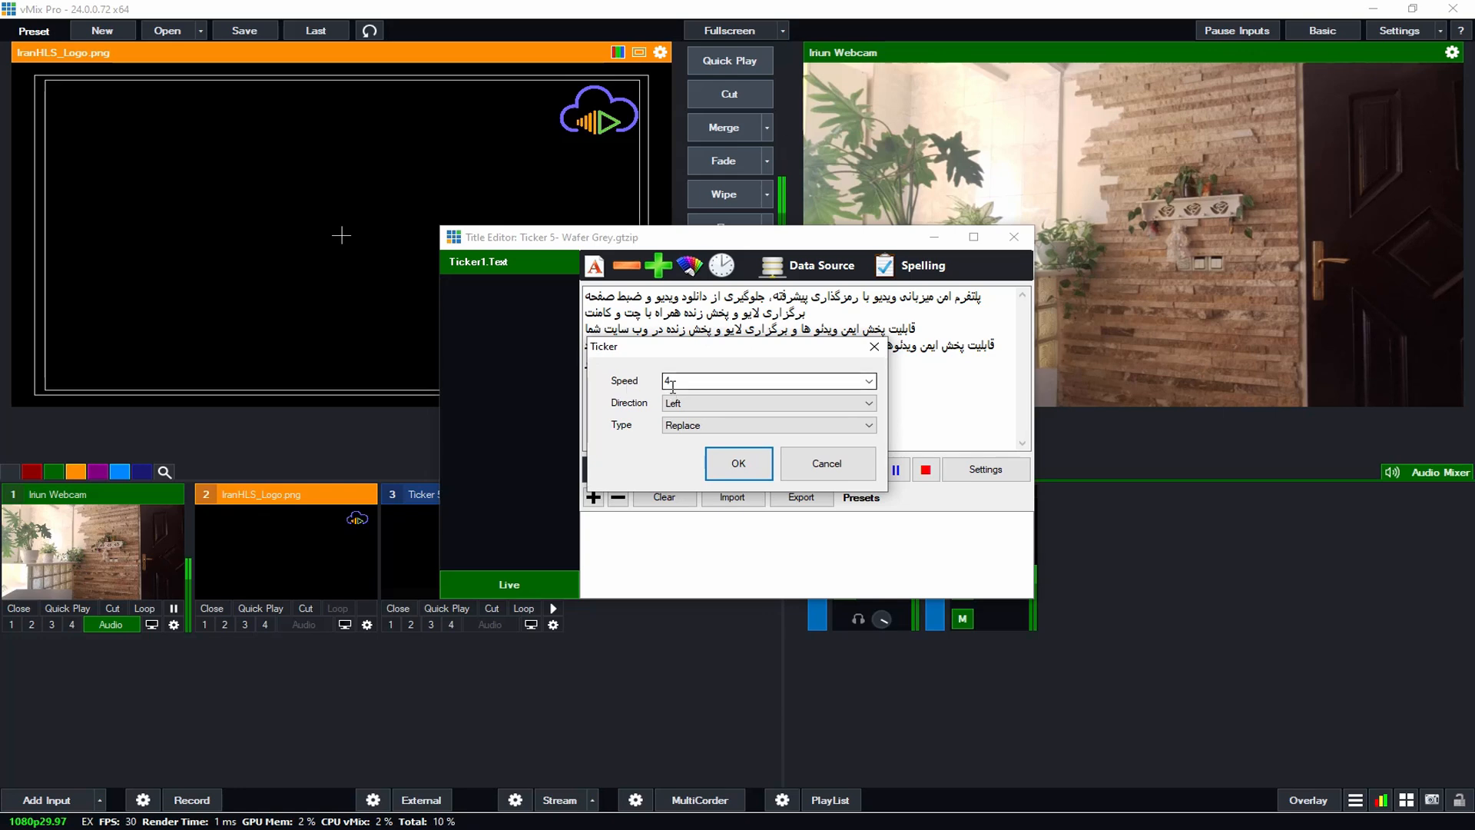
pyautogui.click(869, 381)
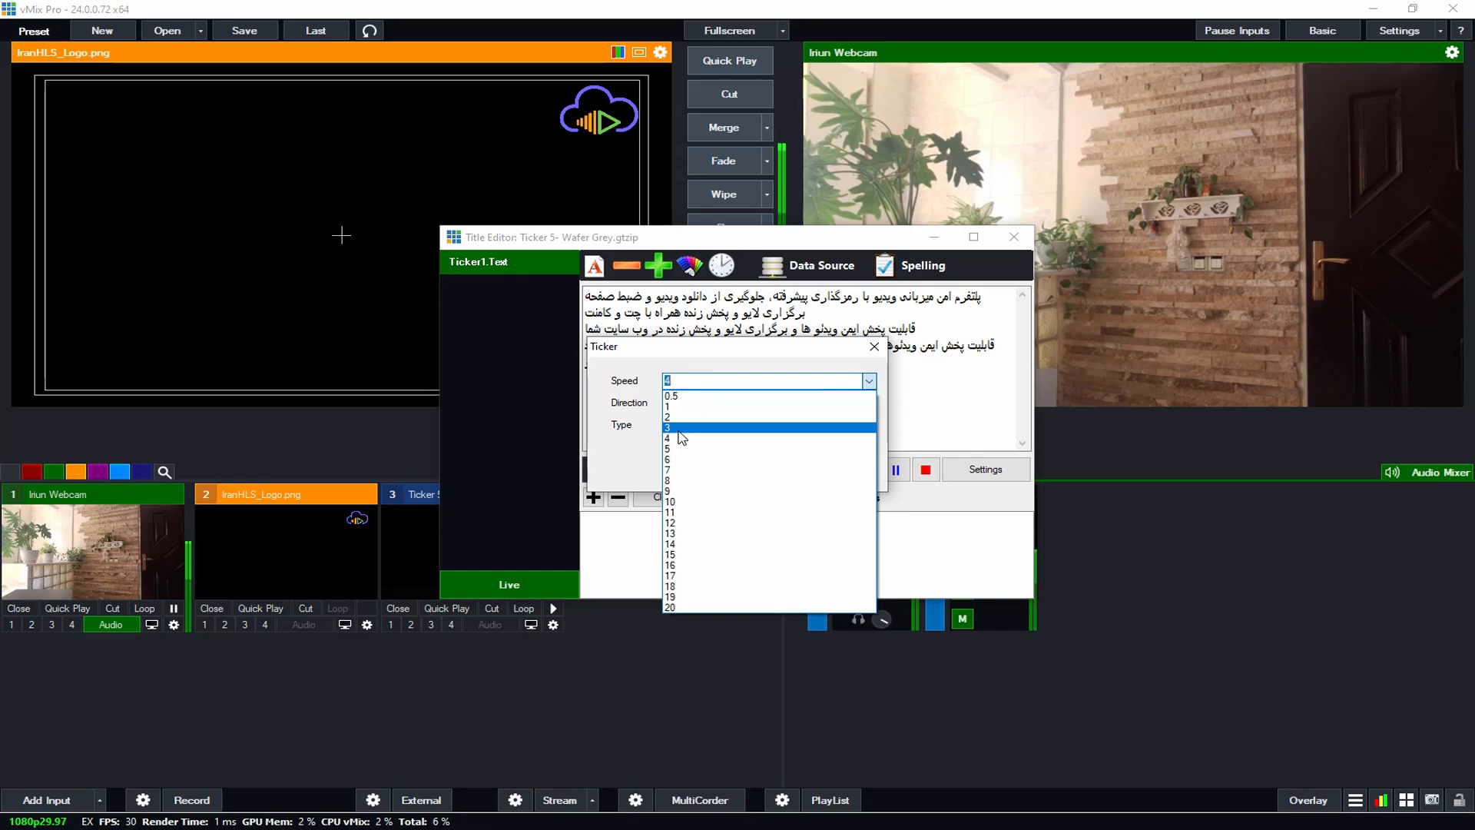
pyautogui.click(679, 428)
pyautogui.click(665, 407)
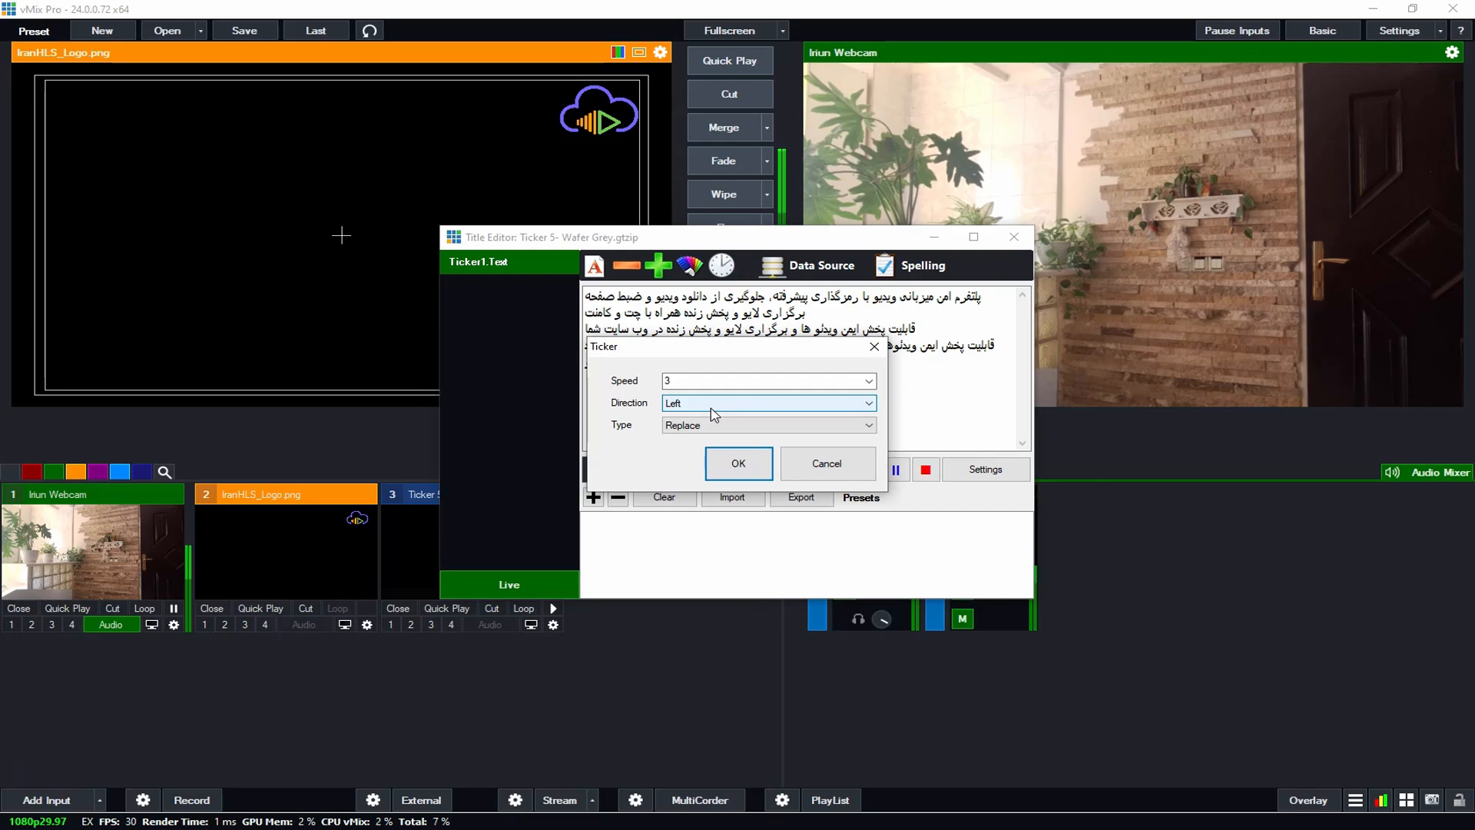
pyautogui.click(710, 409)
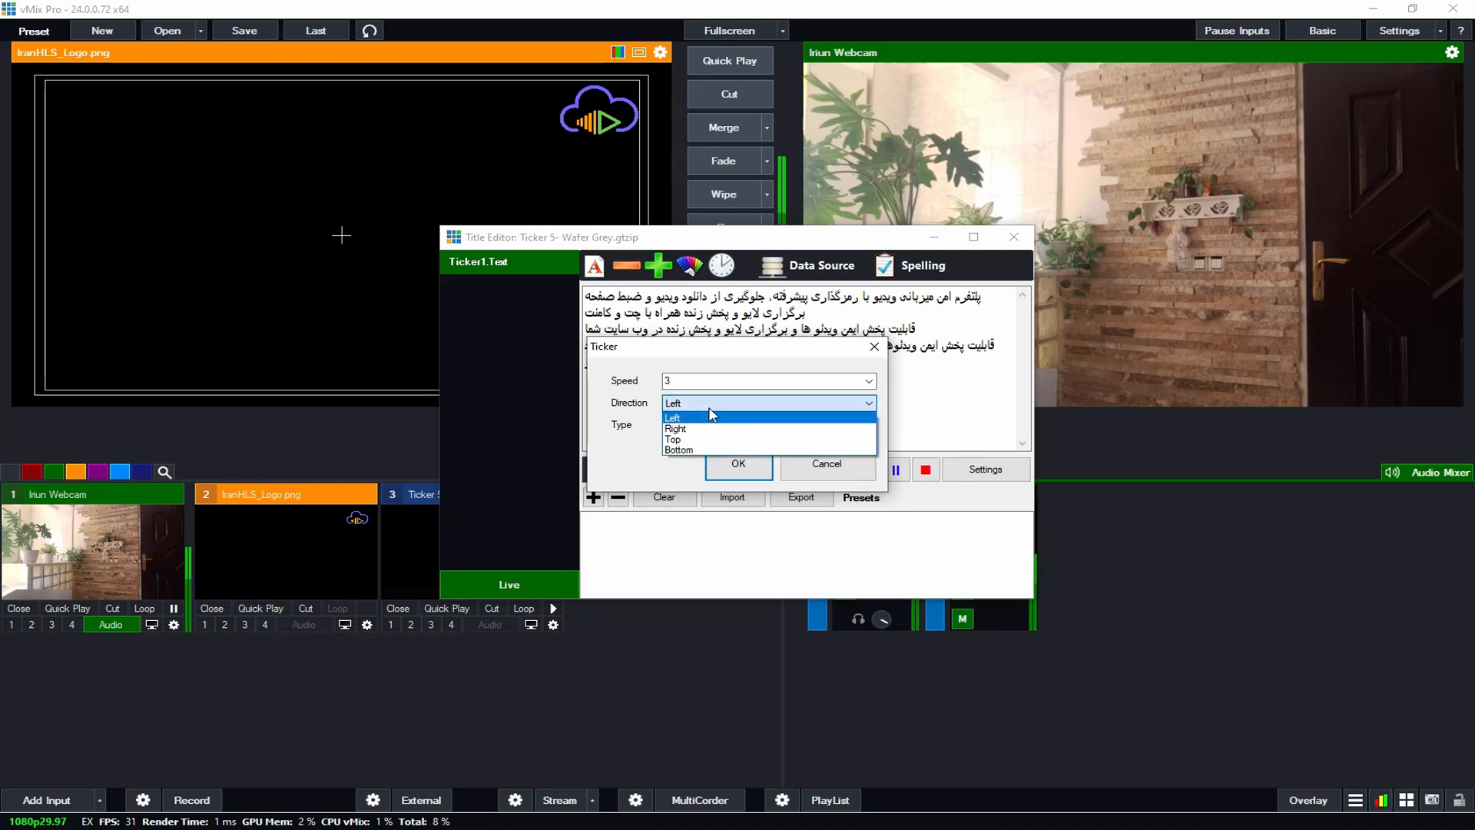
pyautogui.click(691, 423)
pyautogui.click(738, 463)
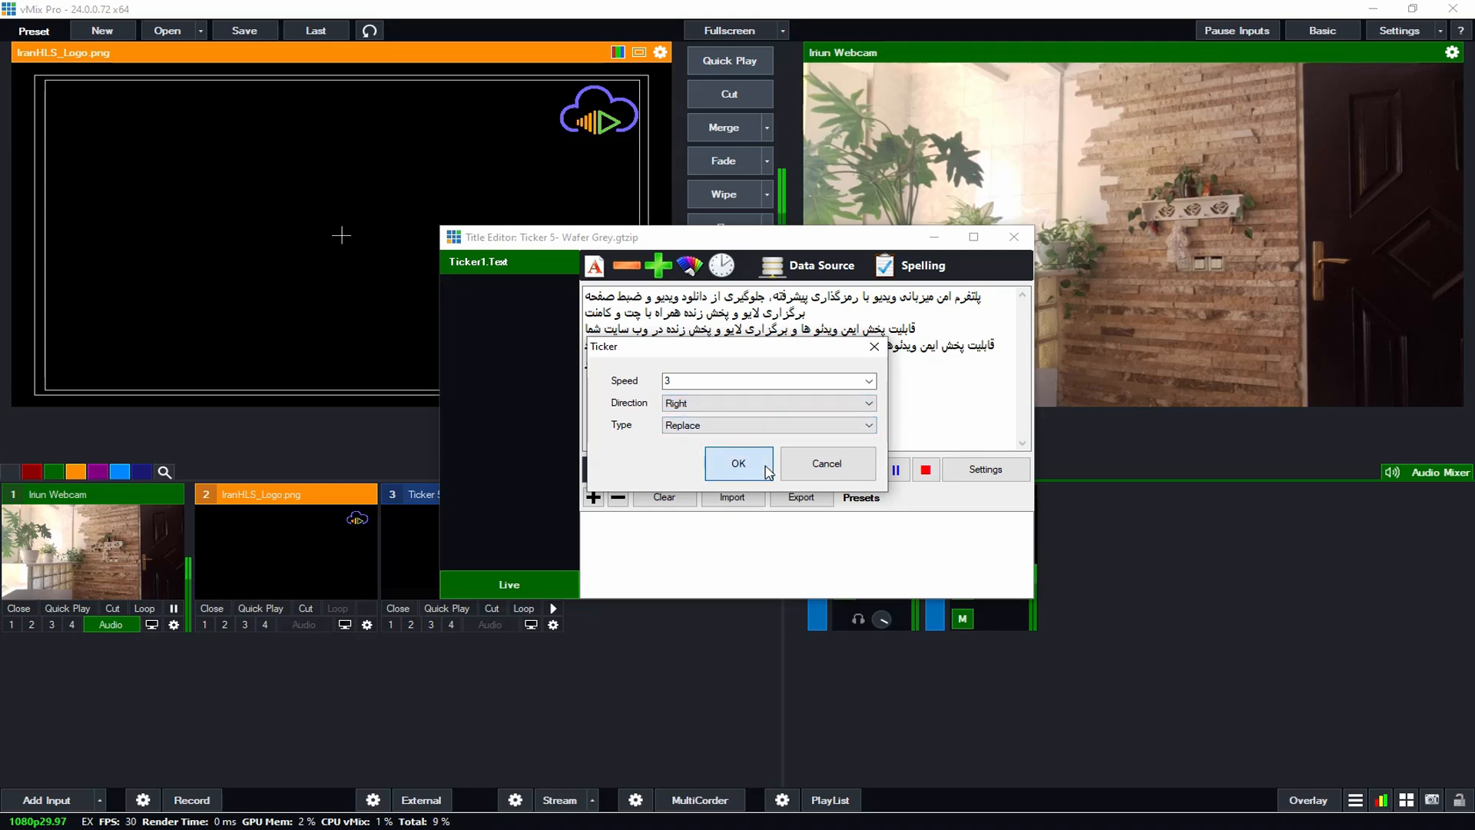
pyautogui.click(1015, 237)
# Step: Send the ticker input to the preview and enable looping for it
pyautogui.click(460, 575)
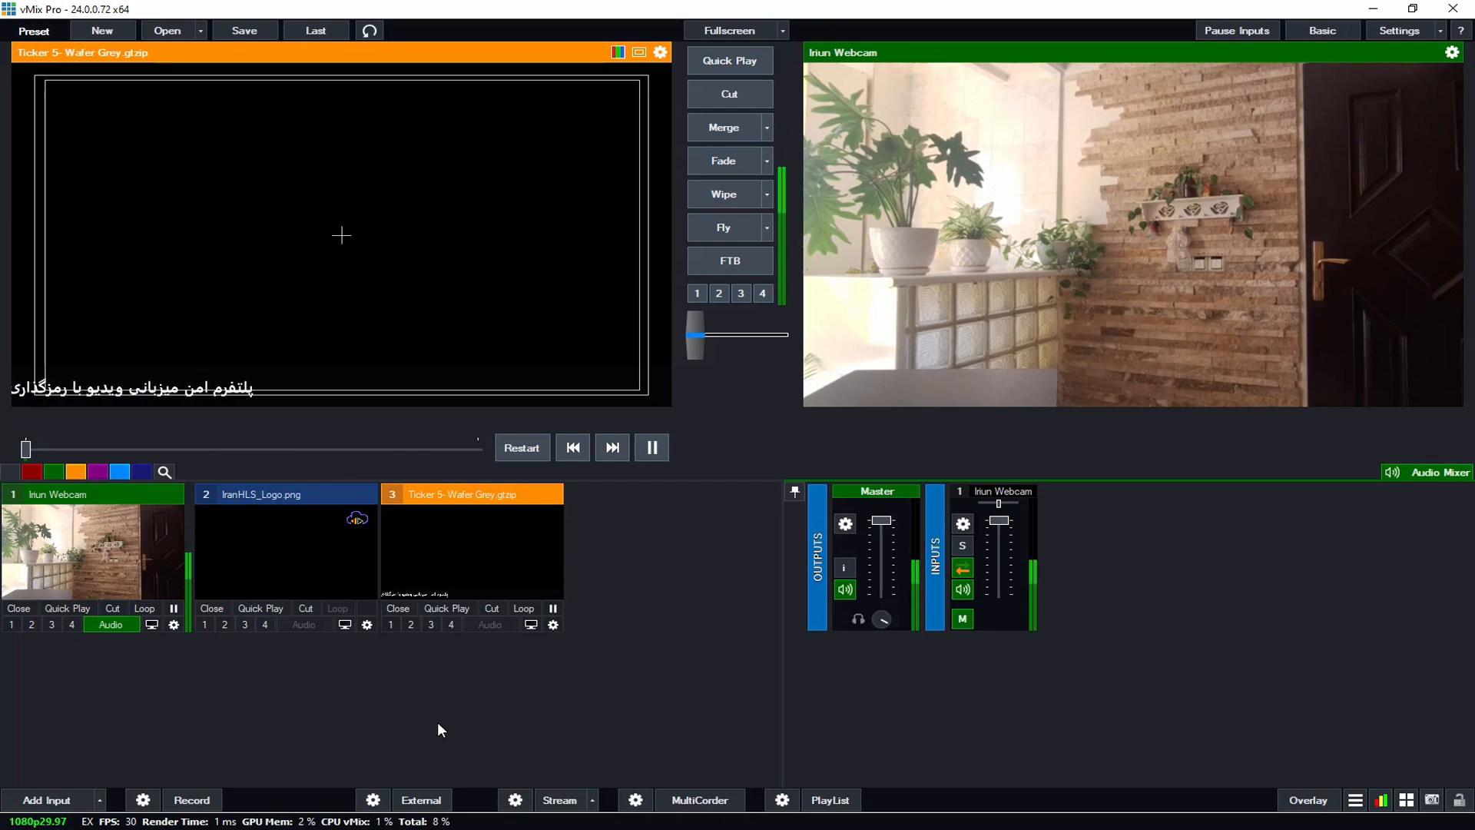
pyautogui.click(528, 612)
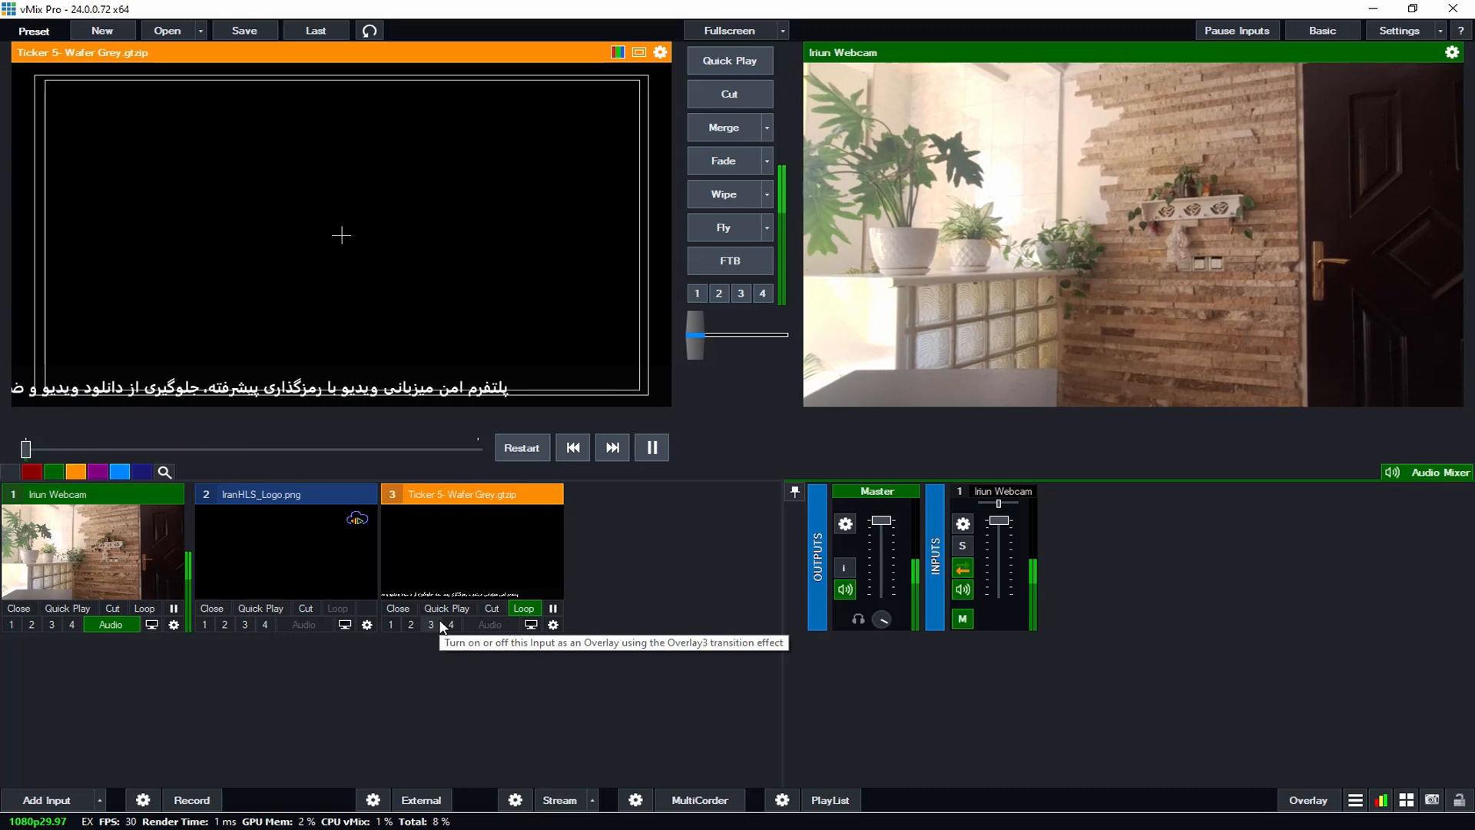
# Step: Add the PowerPoint presentation iranhls.pptx from the Educational program folder as an input
pyautogui.click(46, 800)
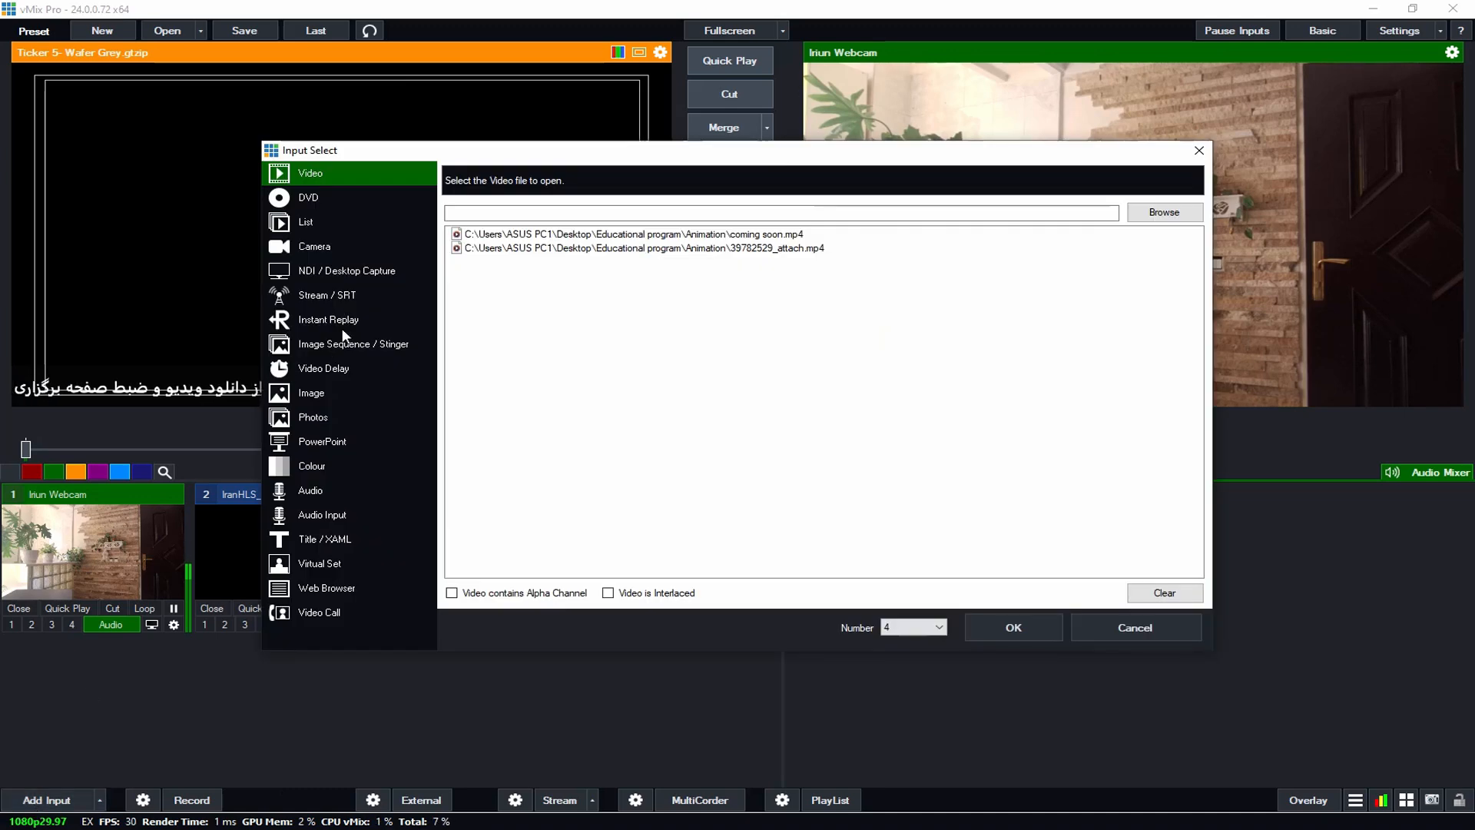
pyautogui.click(335, 441)
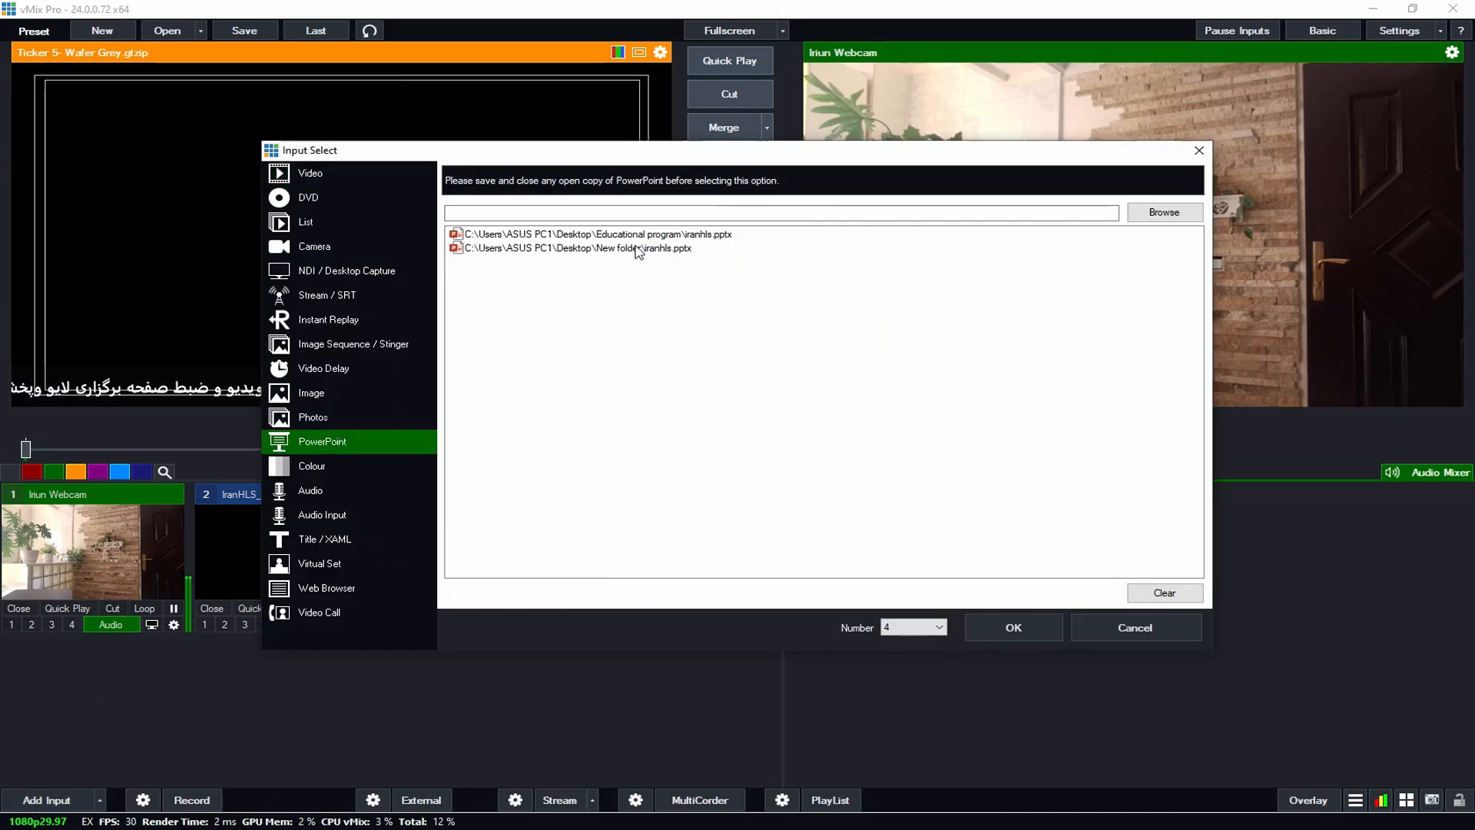
pyautogui.click(599, 234)
pyautogui.click(1012, 627)
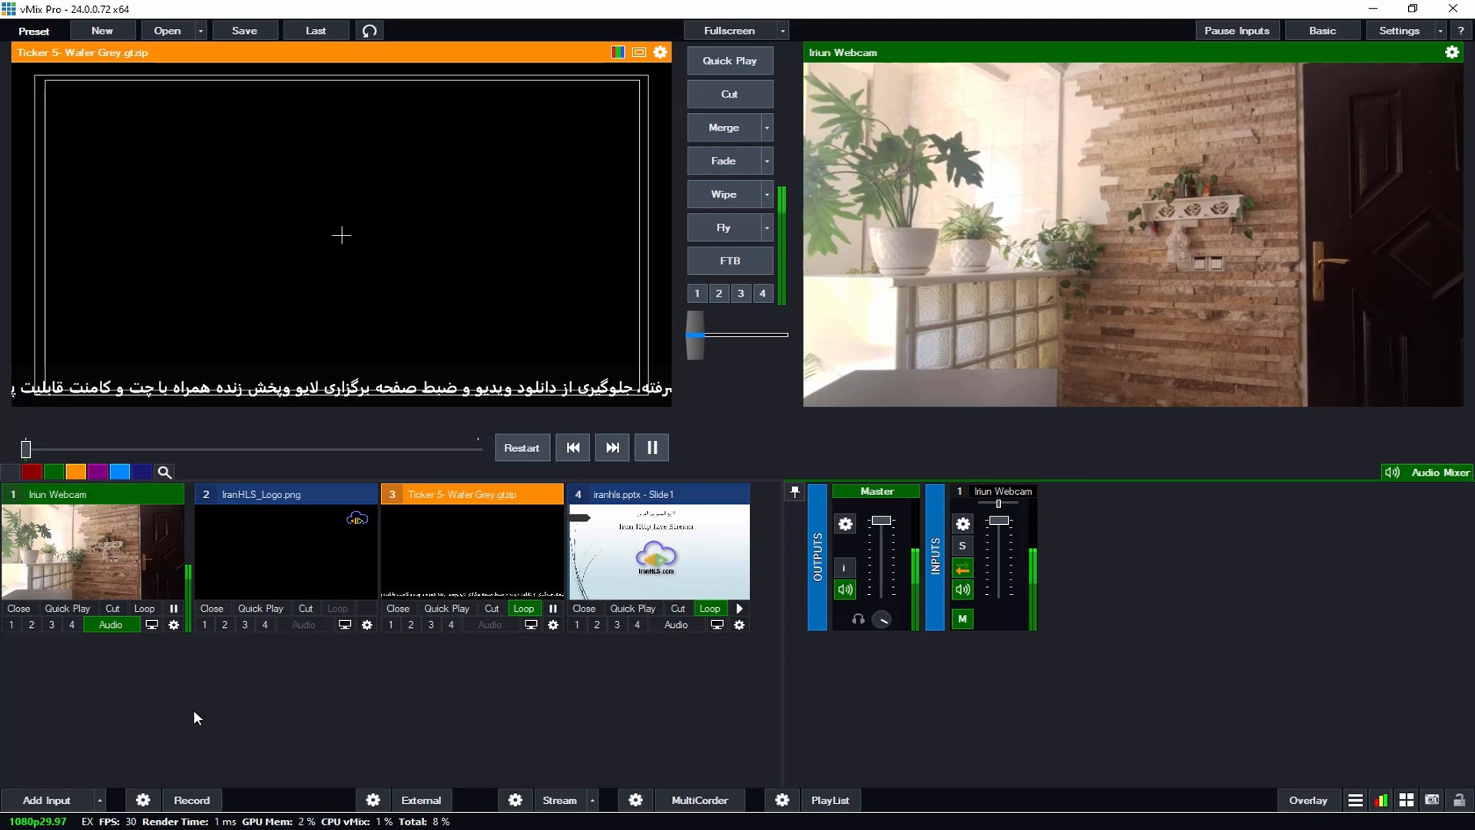
# Step: Add a local desktop capture of Display1 as an input and send it to the preview
pyautogui.click(63, 796)
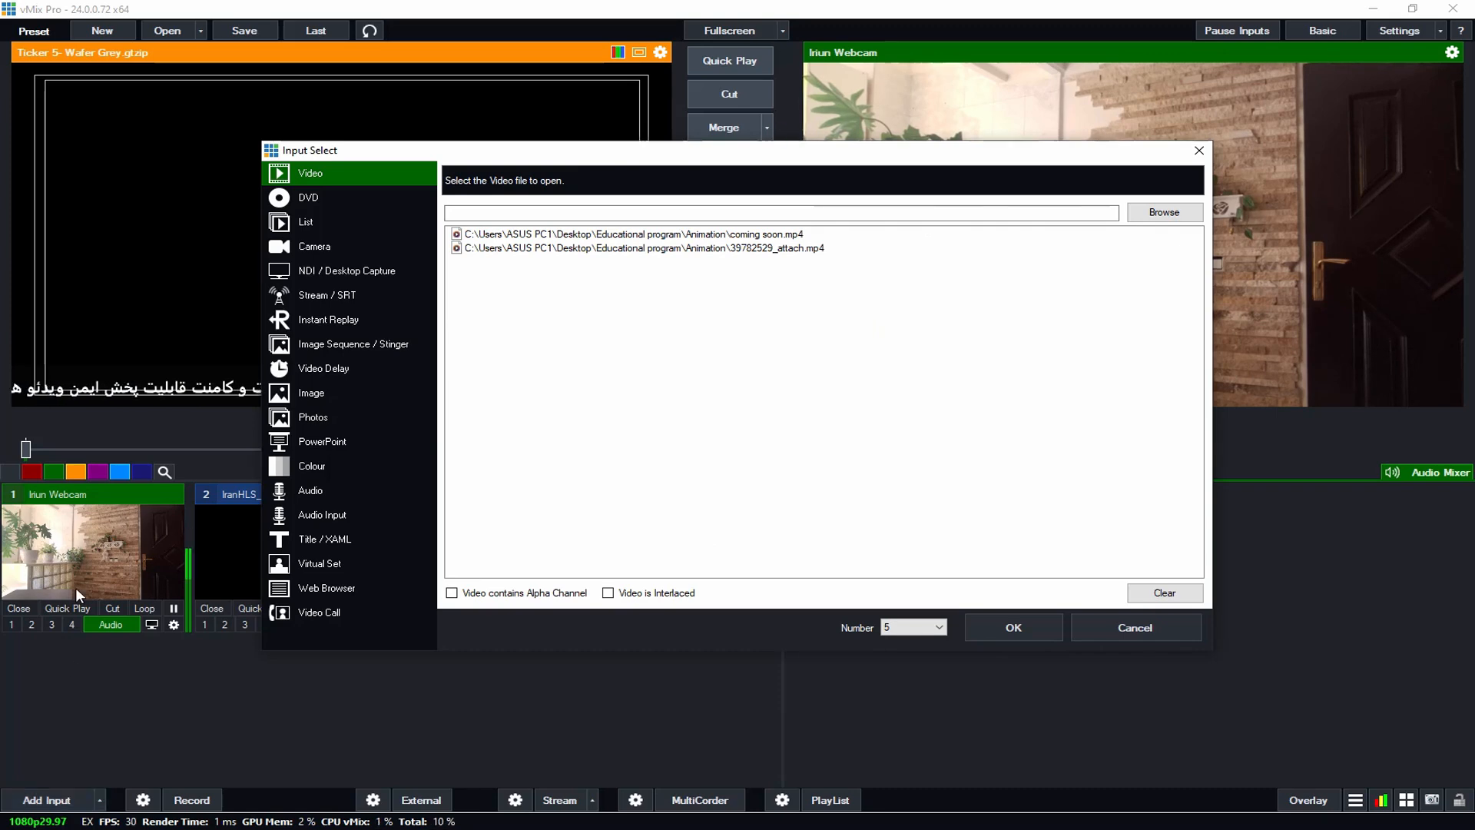
pyautogui.click(338, 272)
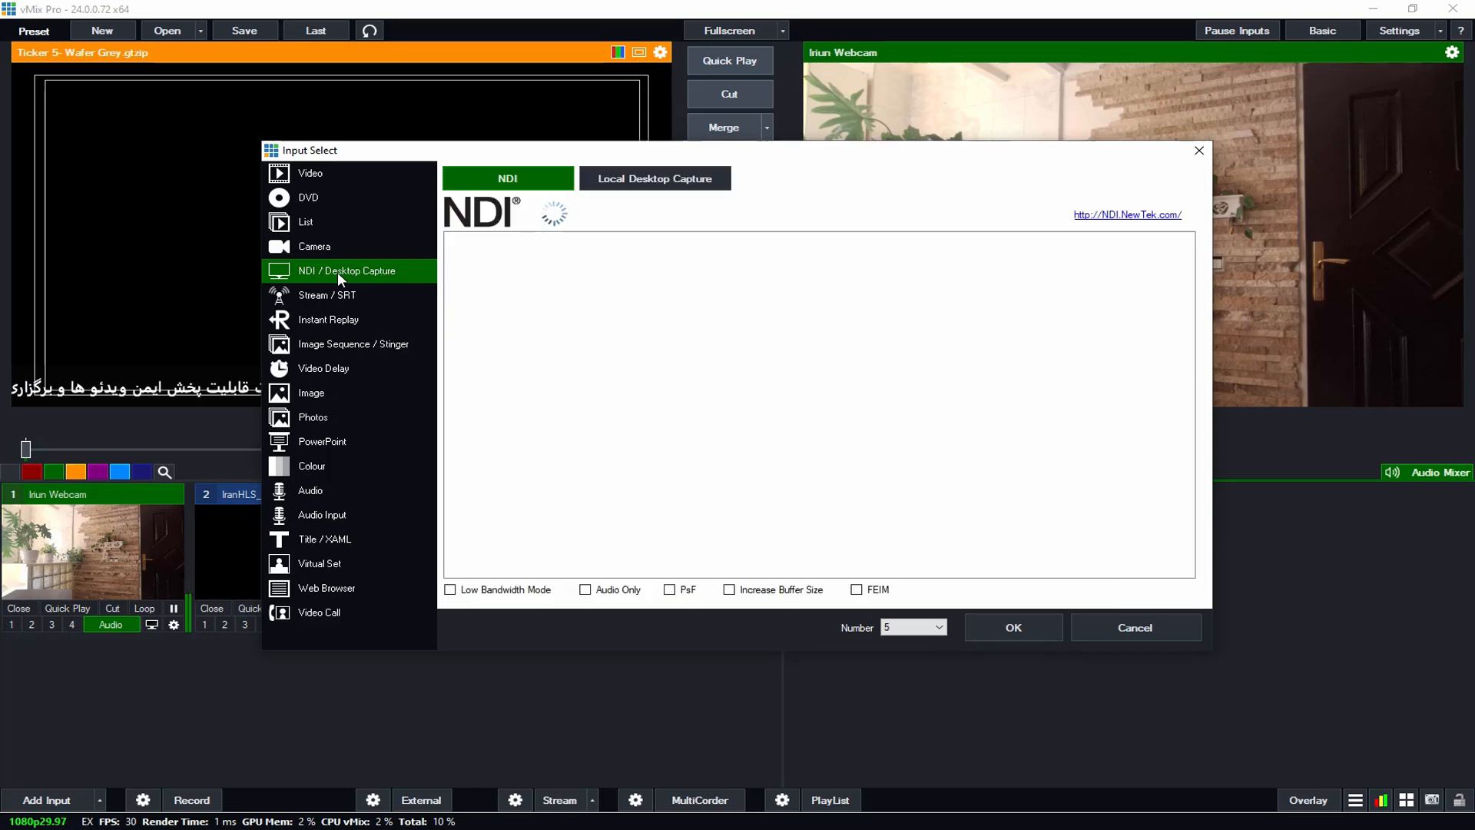
pyautogui.click(627, 181)
pyautogui.click(473, 218)
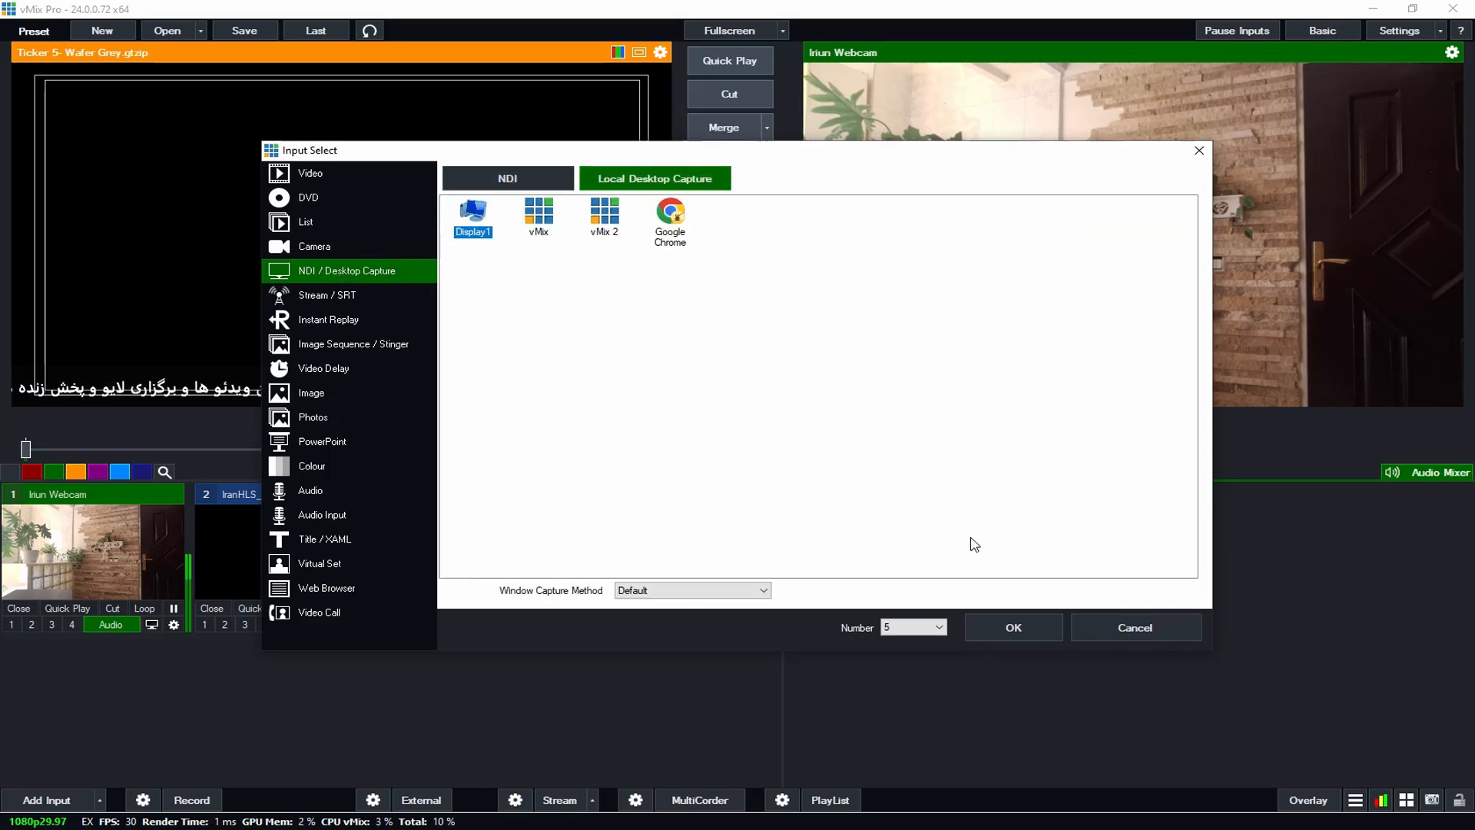
pyautogui.click(1015, 628)
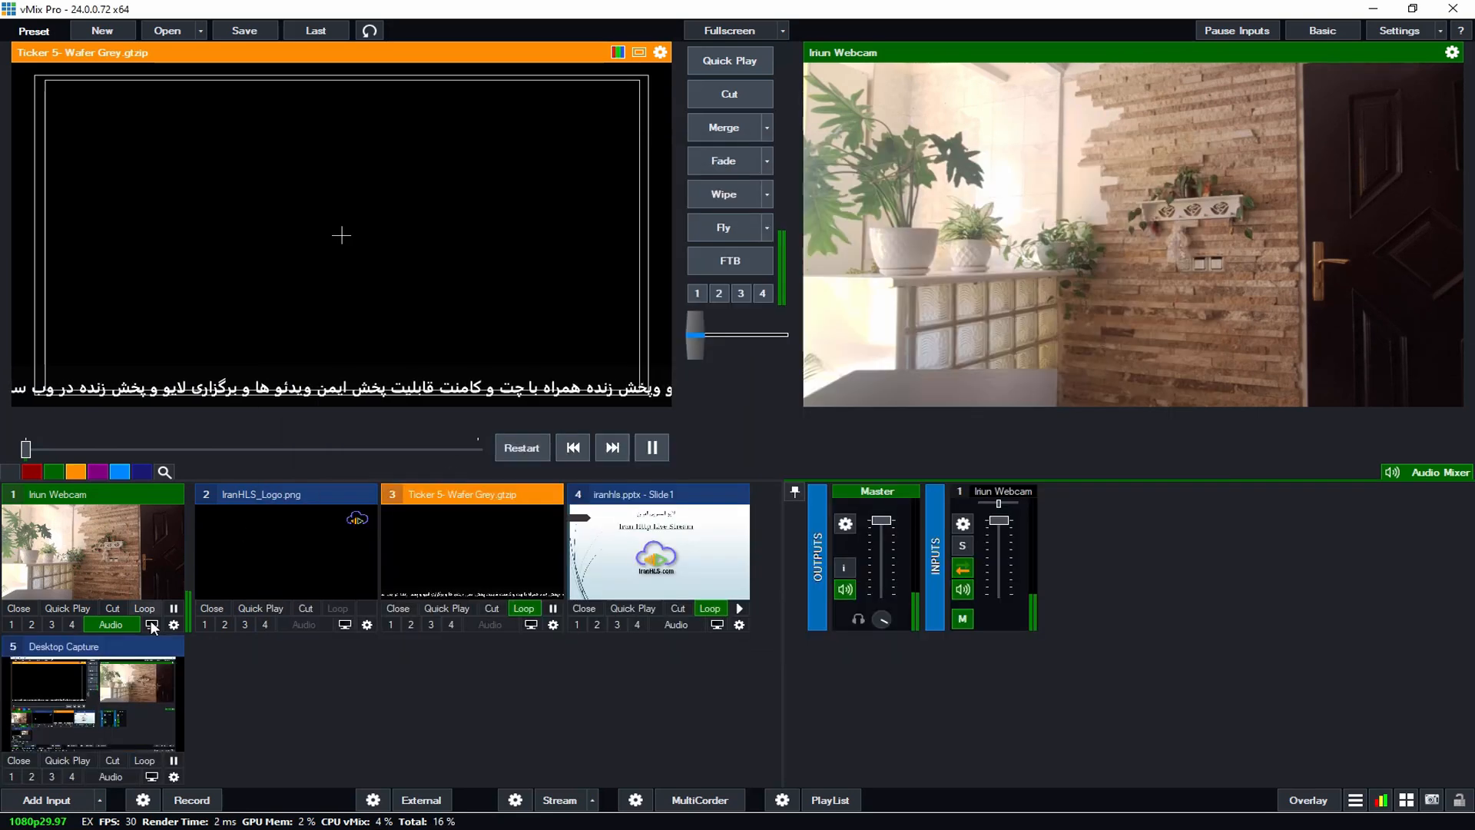
pyautogui.click(146, 704)
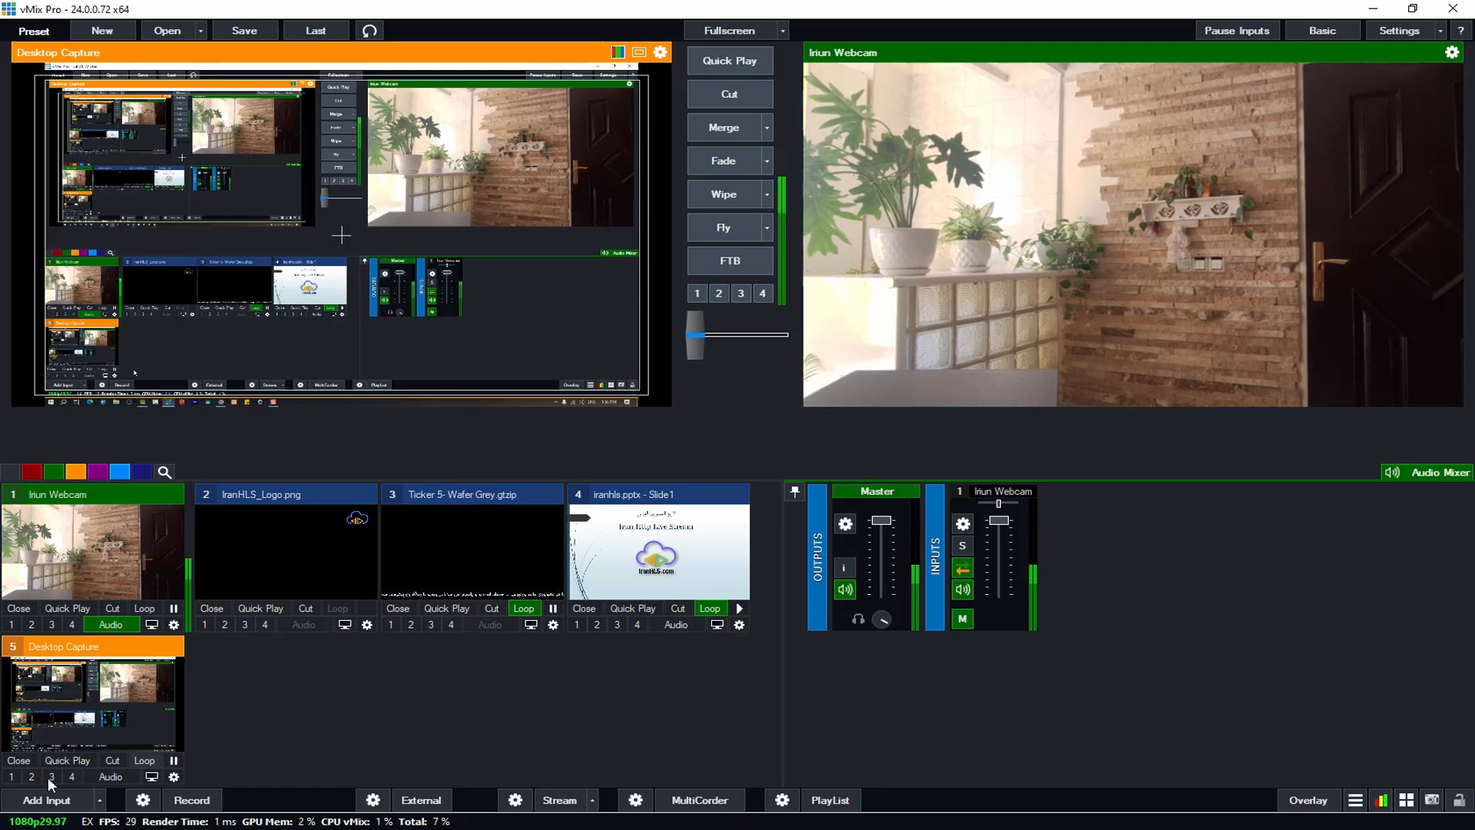
# Step: Add the video coming soon.mp4 from the Animation folder as an input
pyautogui.click(65, 803)
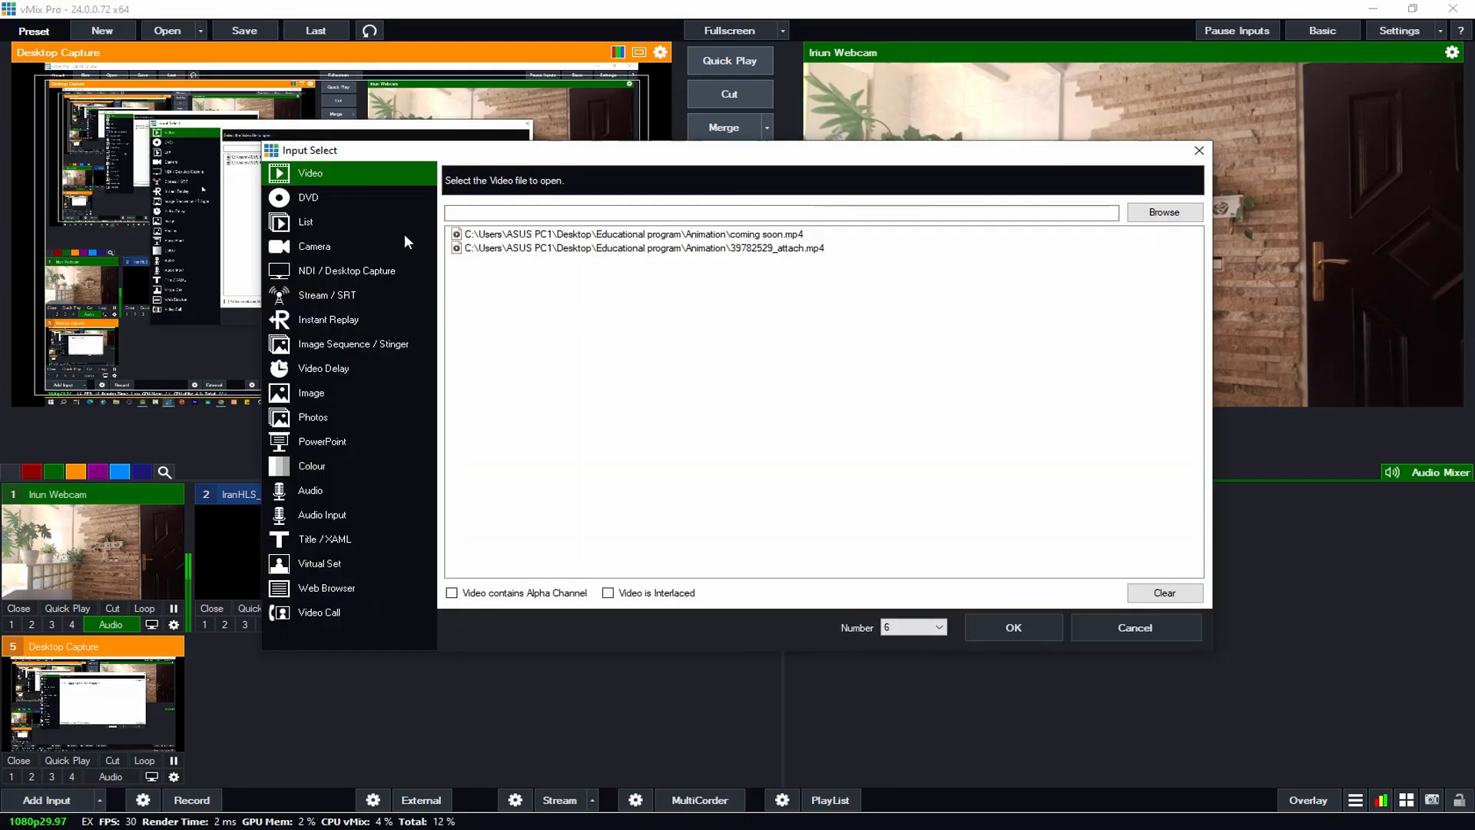
pyautogui.click(784, 235)
pyautogui.click(784, 237)
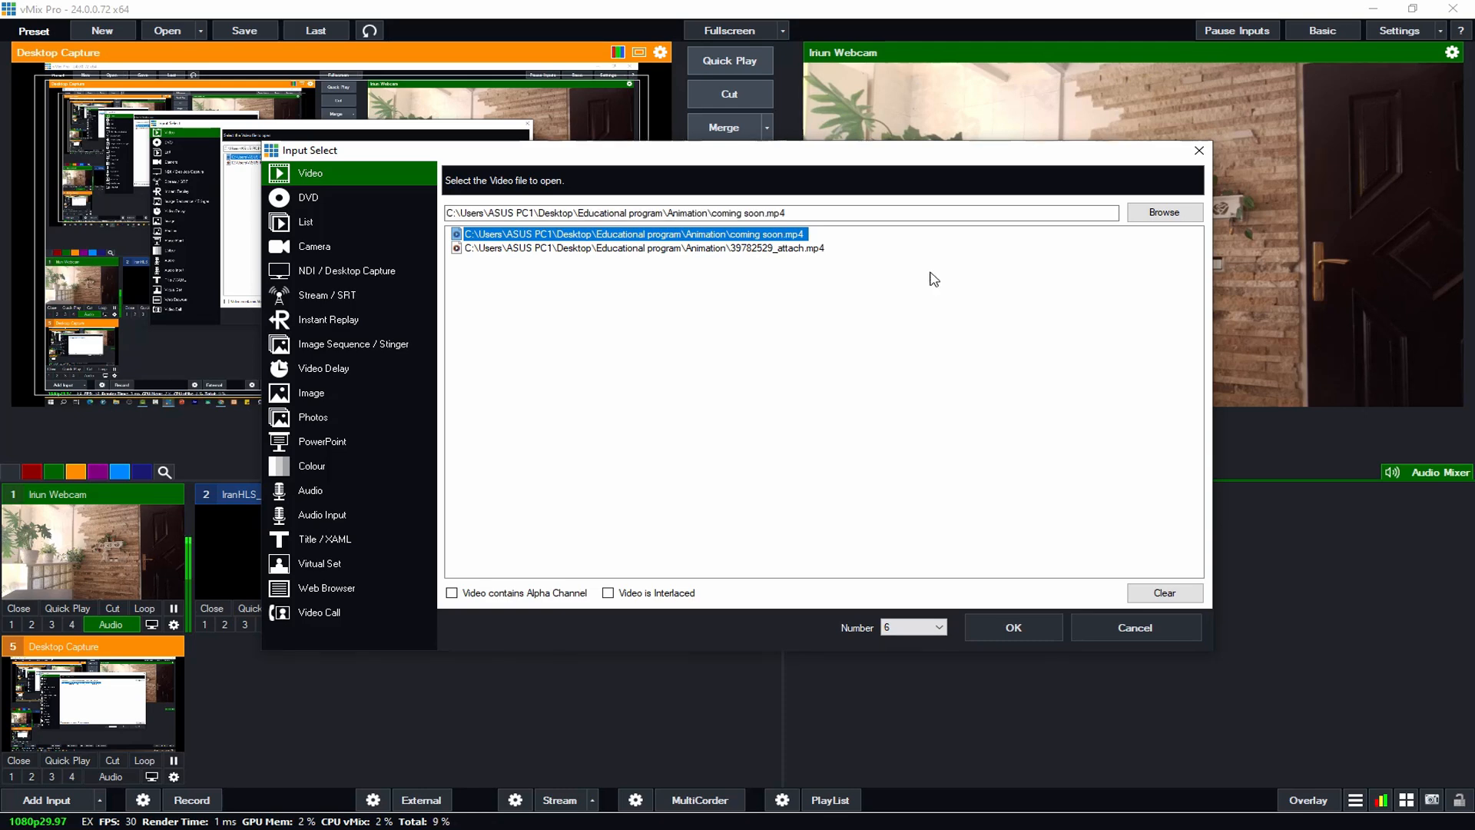
pyautogui.click(1020, 624)
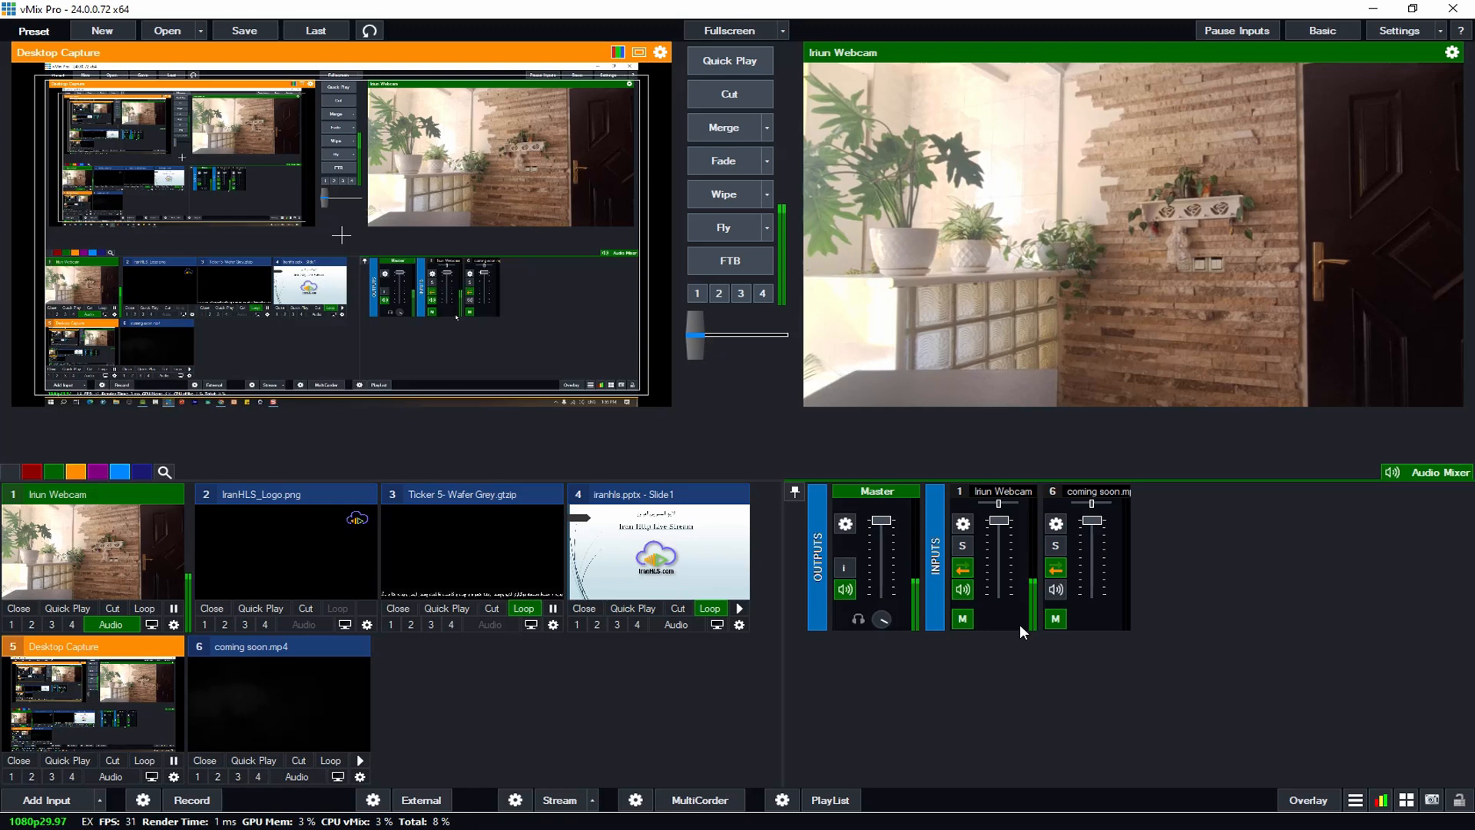
# Step: Browse the virtual set templates and add the Blank virtual set as an input
pyautogui.click(48, 800)
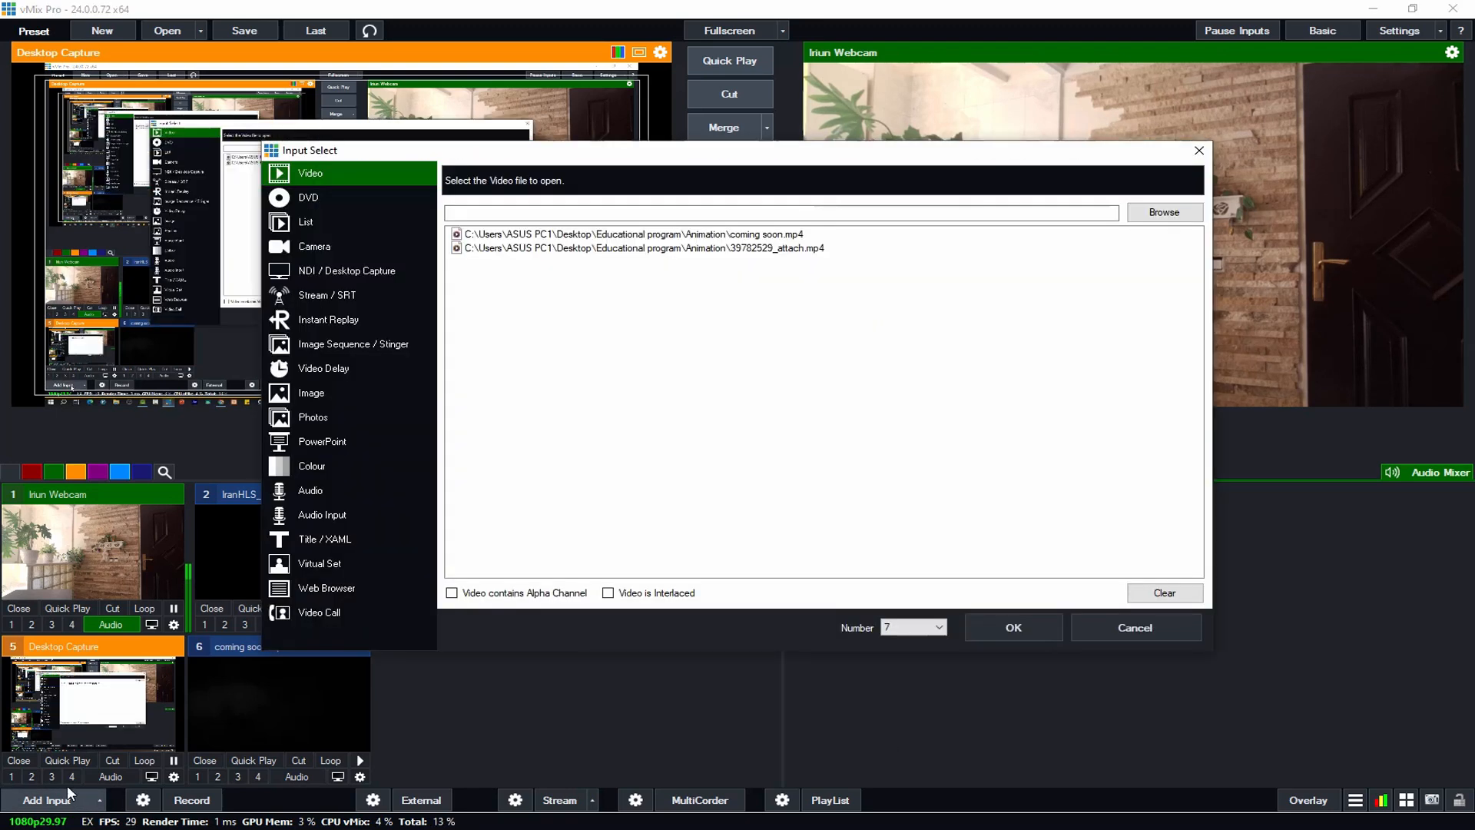
pyautogui.click(315, 565)
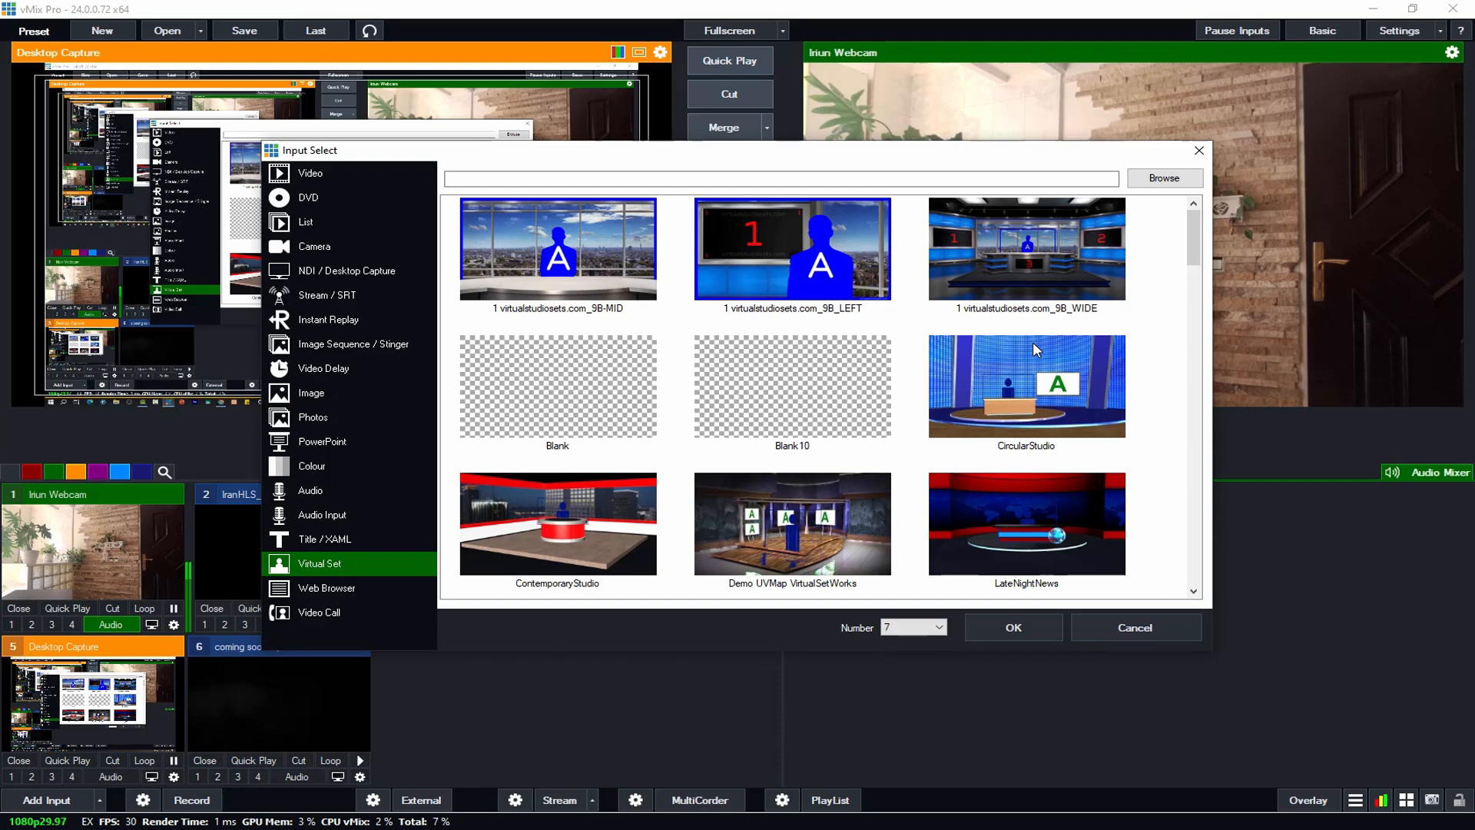
pyautogui.scroll(-10, 1033, 343)
pyautogui.scroll(10, 1032, 376)
pyautogui.click(554, 411)
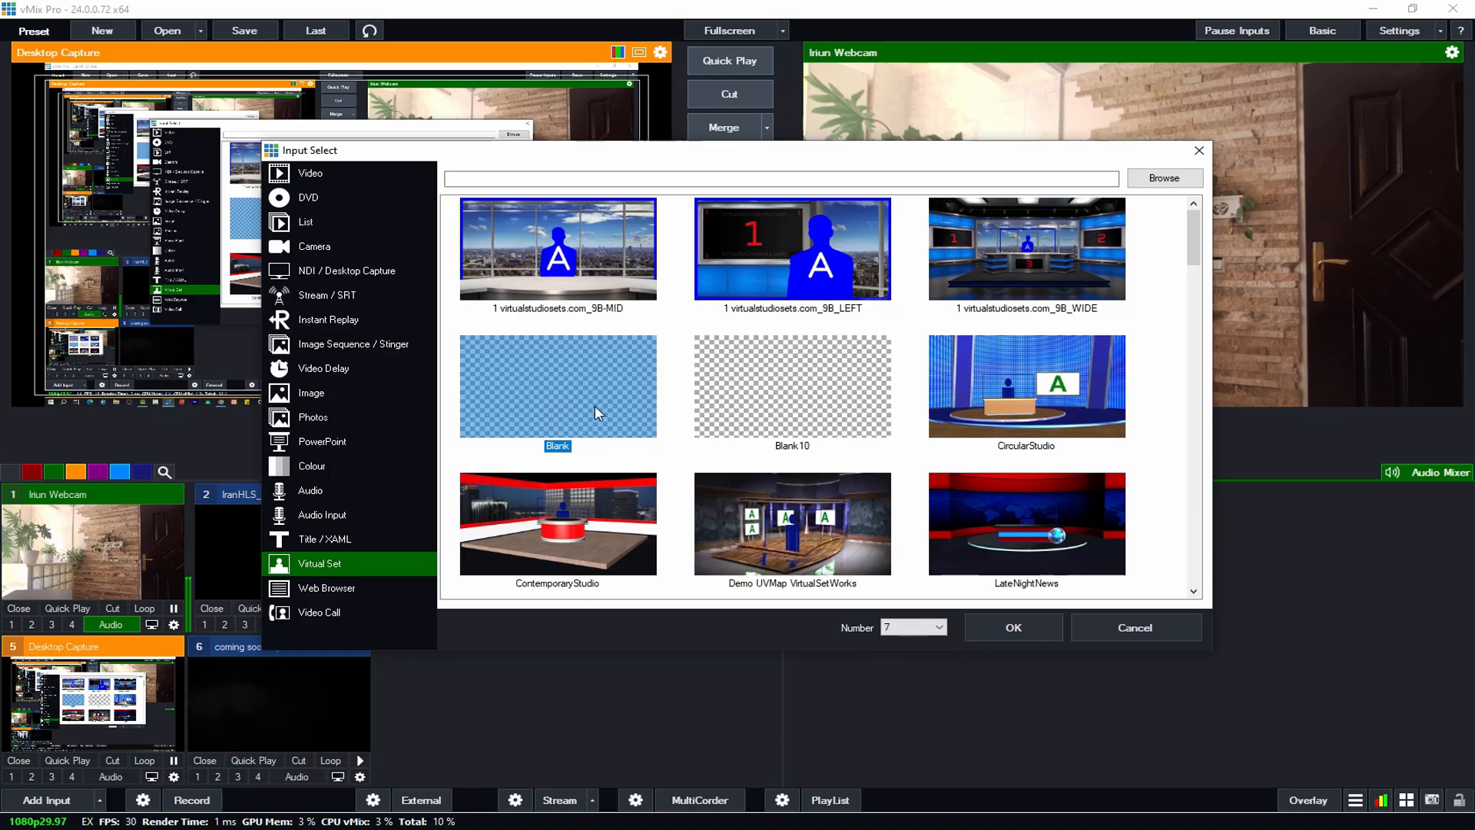
pyautogui.click(1031, 624)
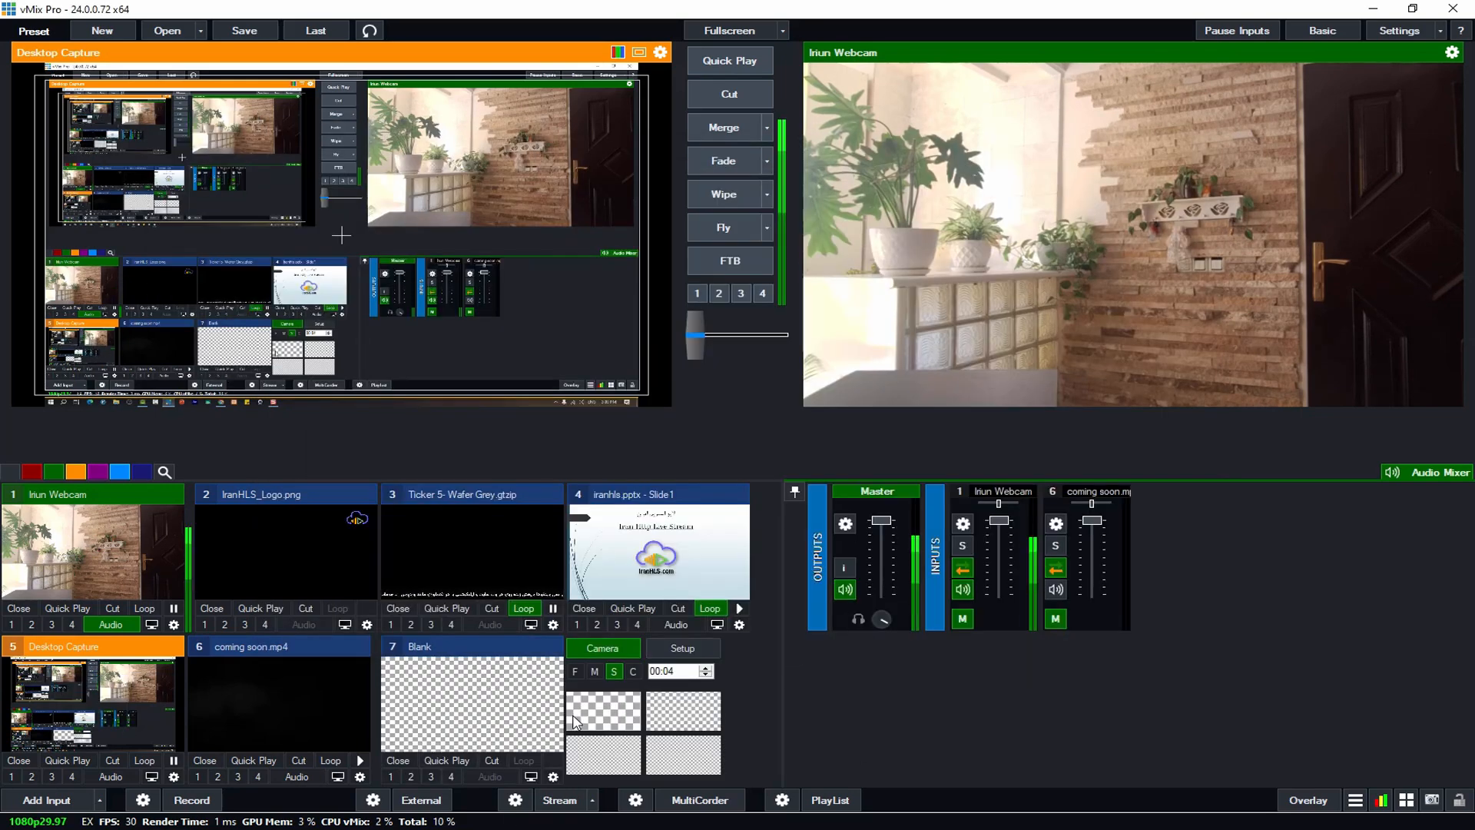
# Step: Assign the iranhls.pptx presentation to Layer1 of the Blank virtual set
pyautogui.click(682, 650)
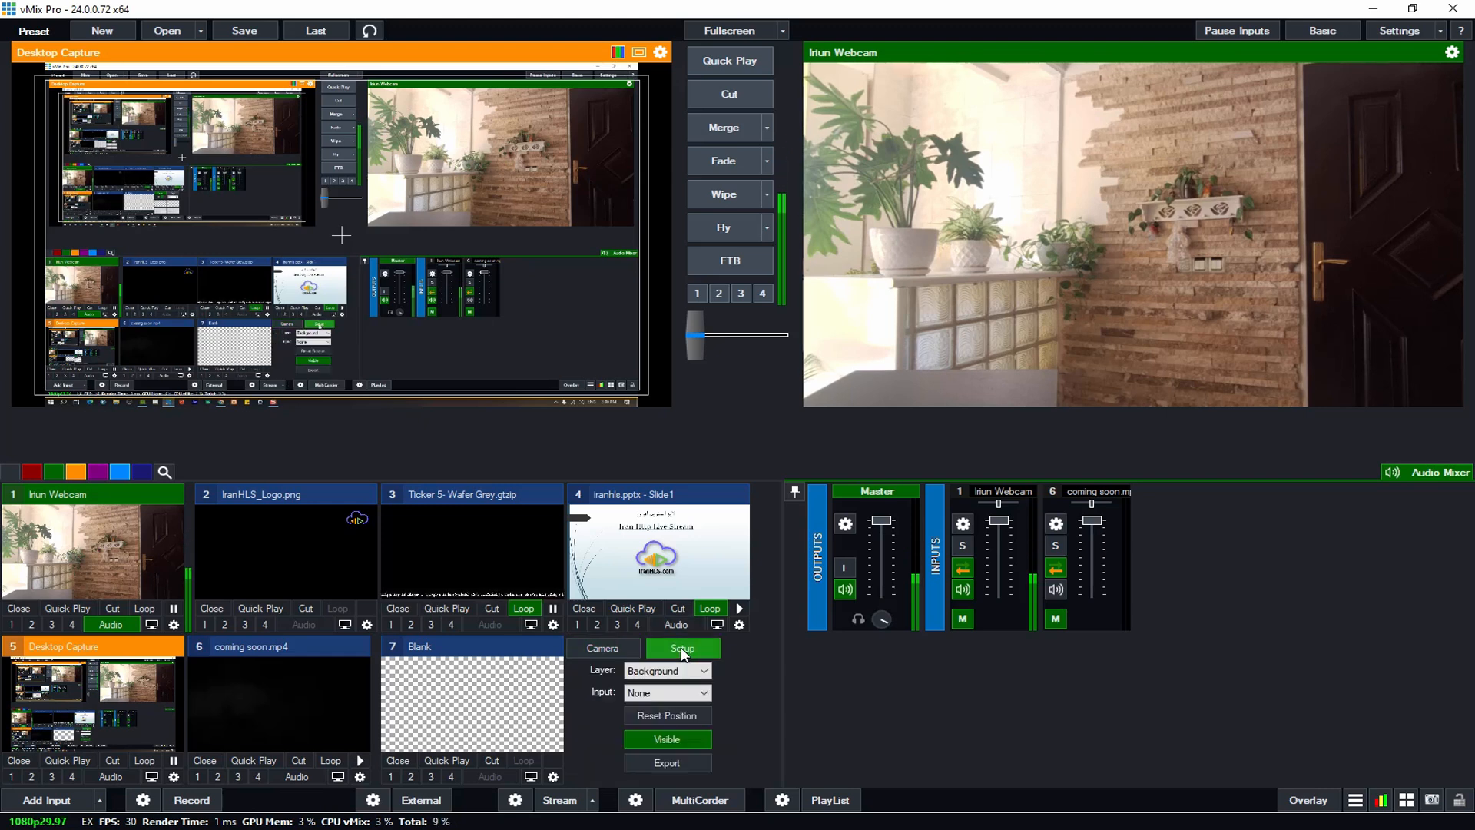
pyautogui.click(636, 671)
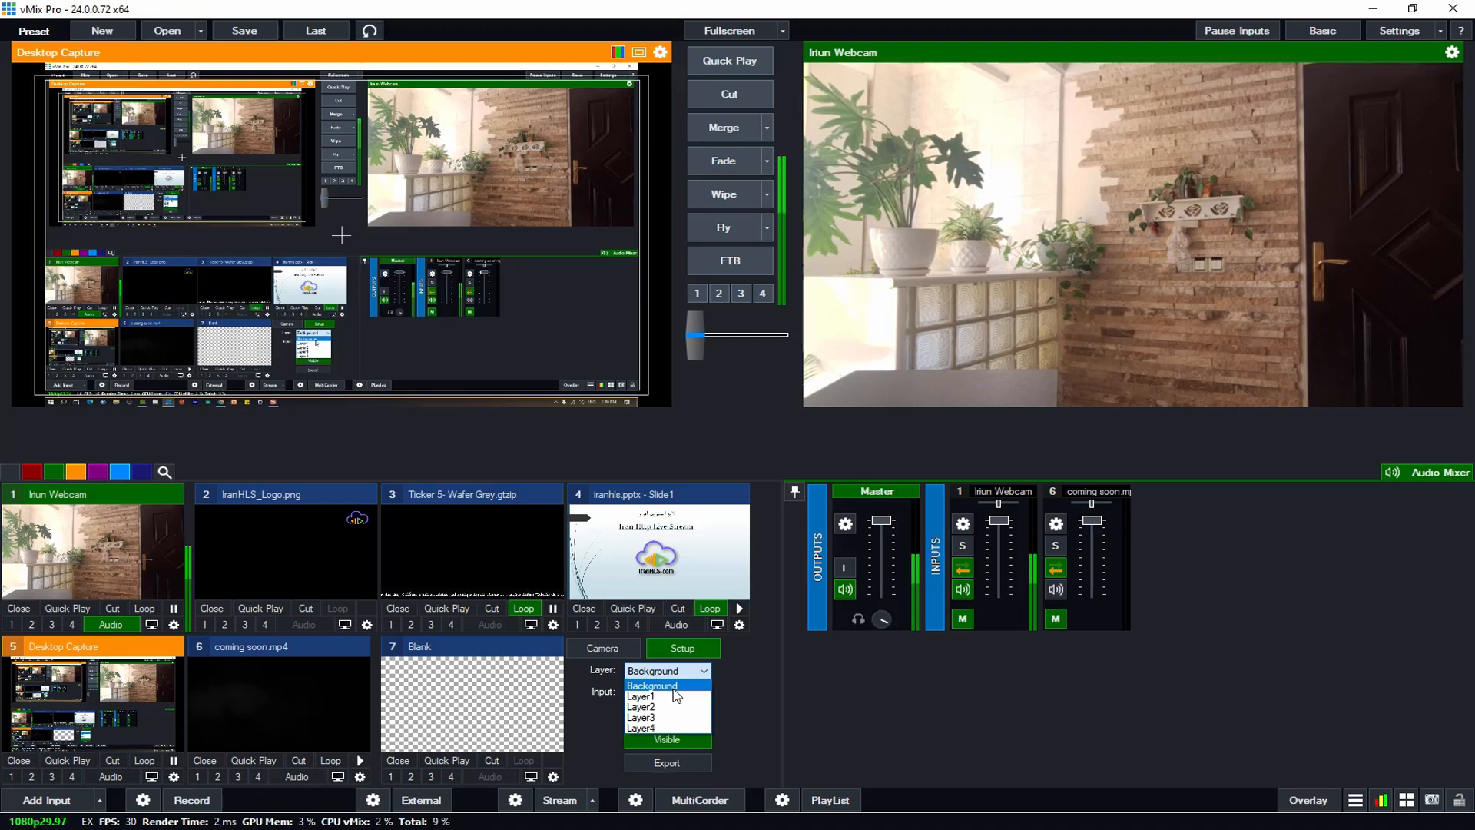
pyautogui.click(649, 696)
pyautogui.click(652, 695)
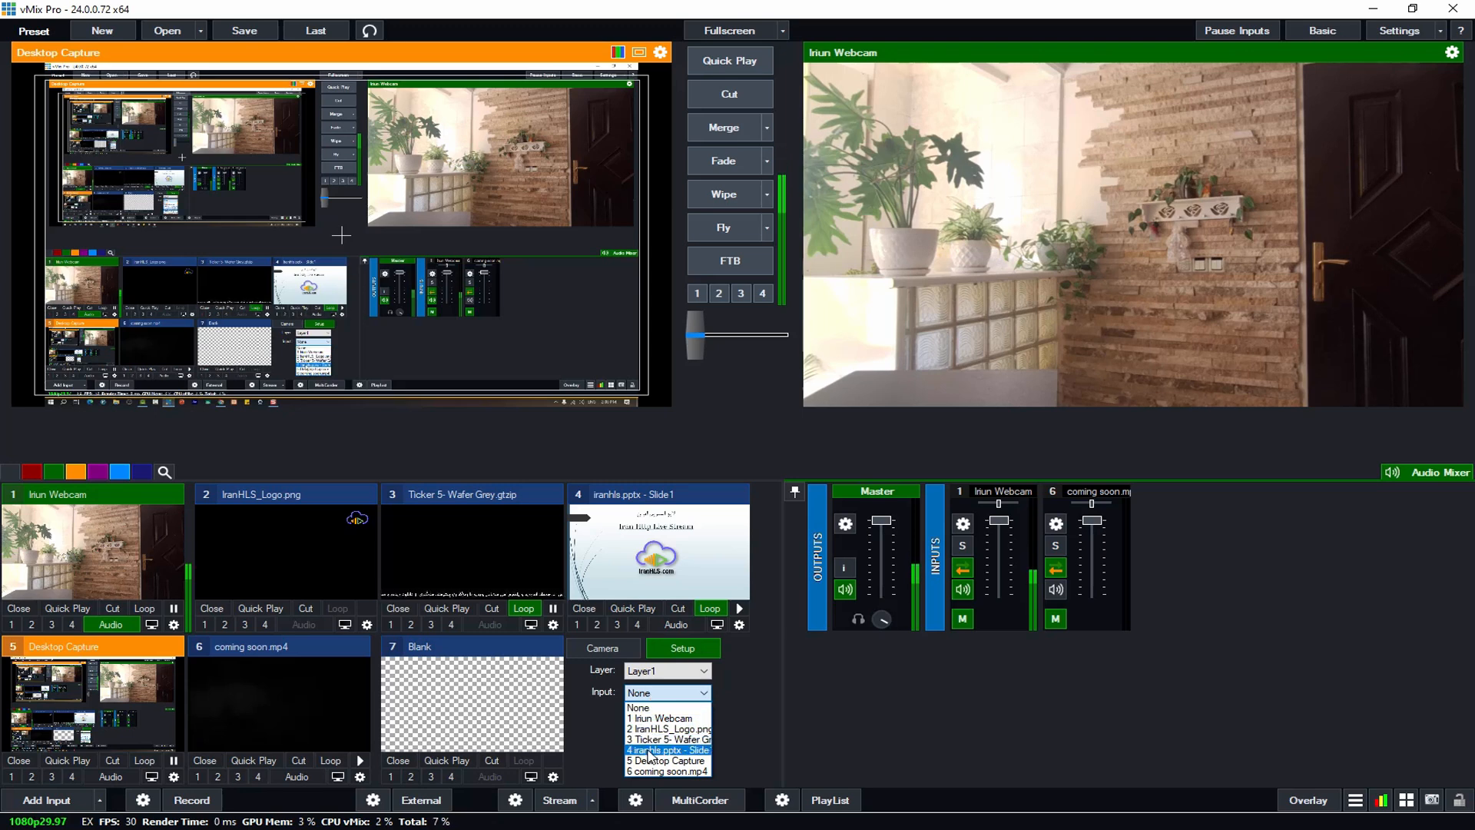
pyautogui.click(648, 749)
# Step: Assign the Iriun Webcam input to Layer2 of the Blank virtual set
pyautogui.click(663, 671)
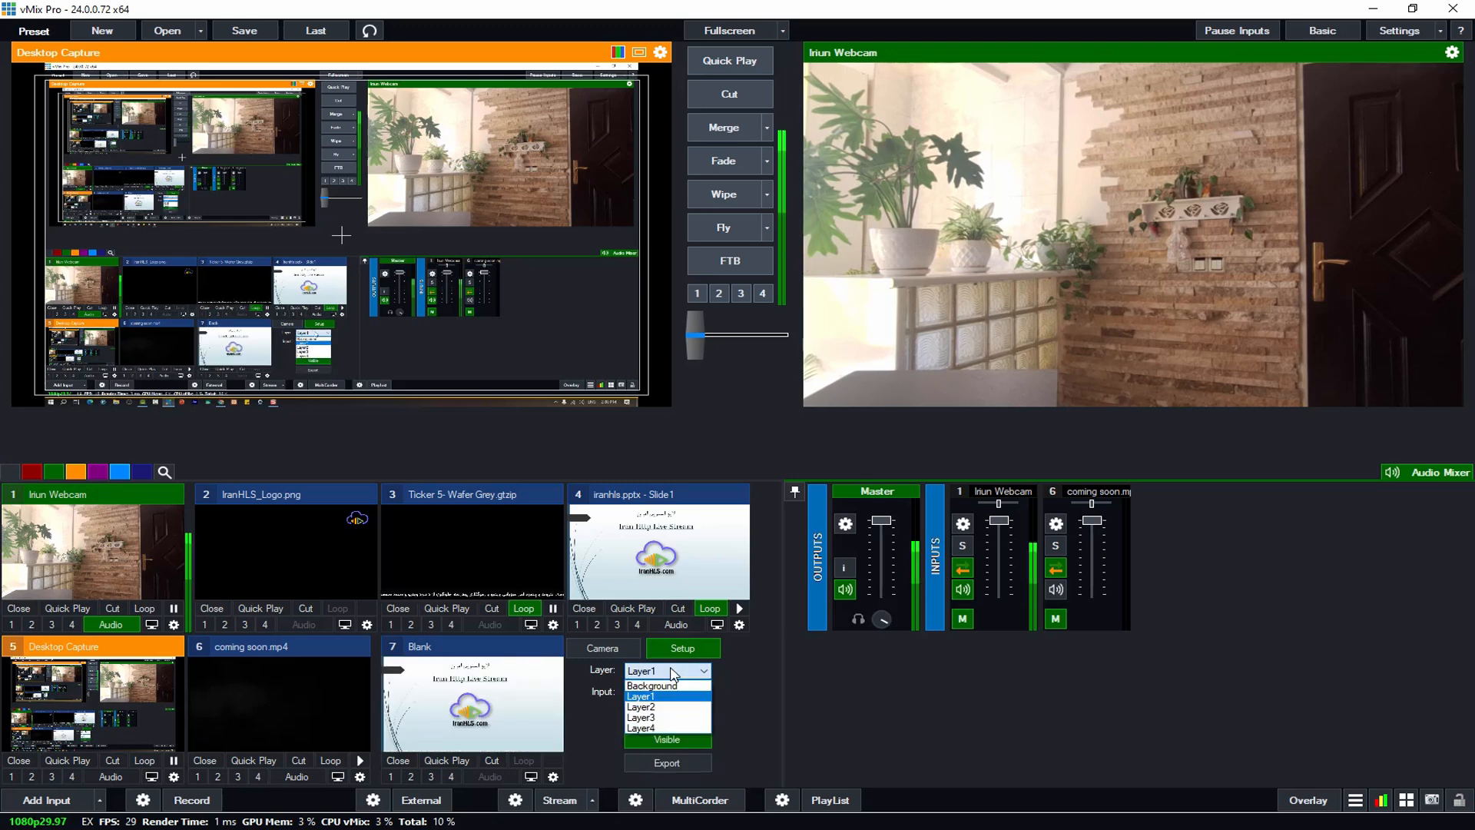
pyautogui.click(647, 707)
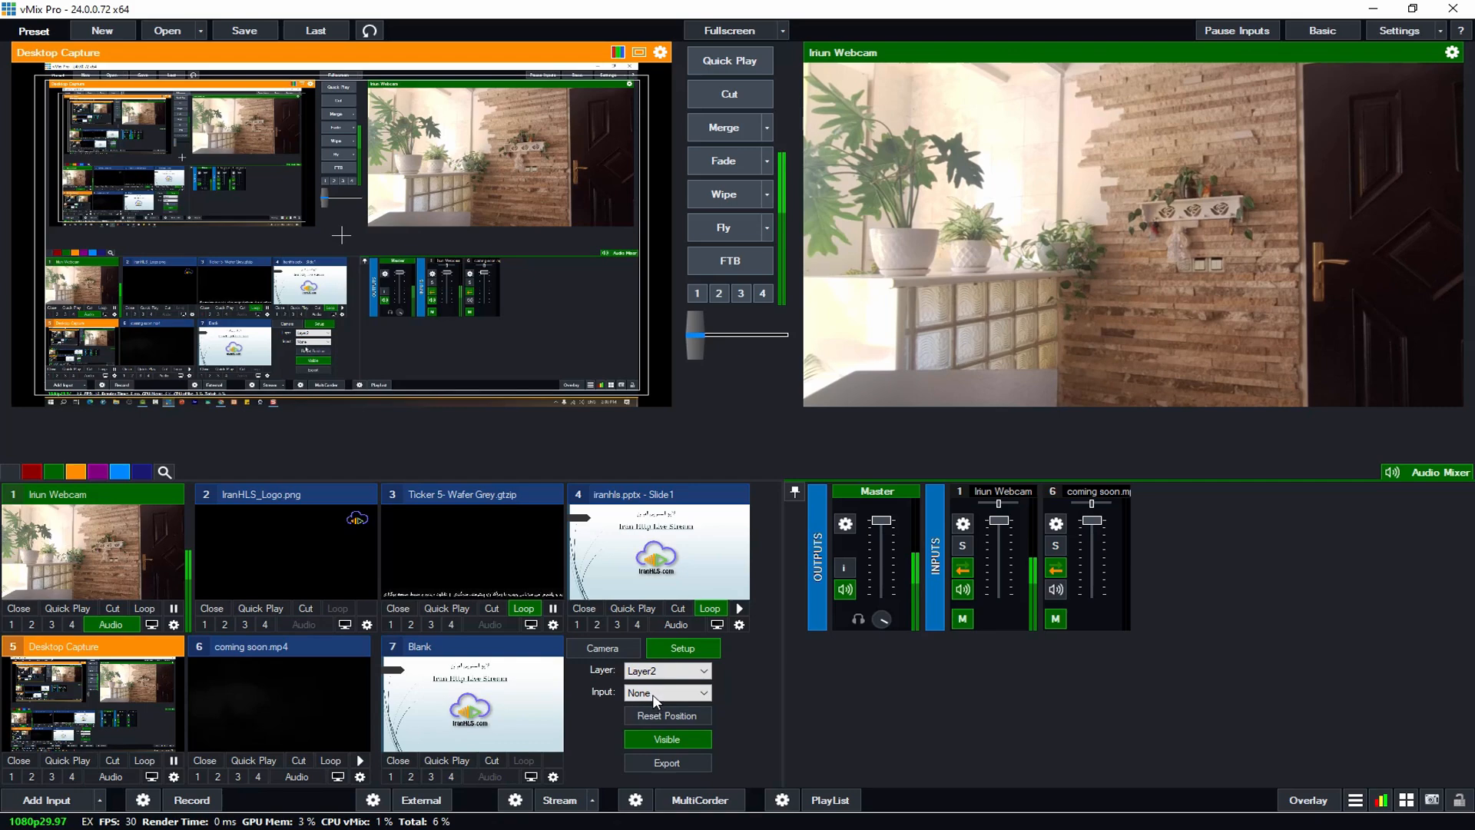
pyautogui.click(658, 696)
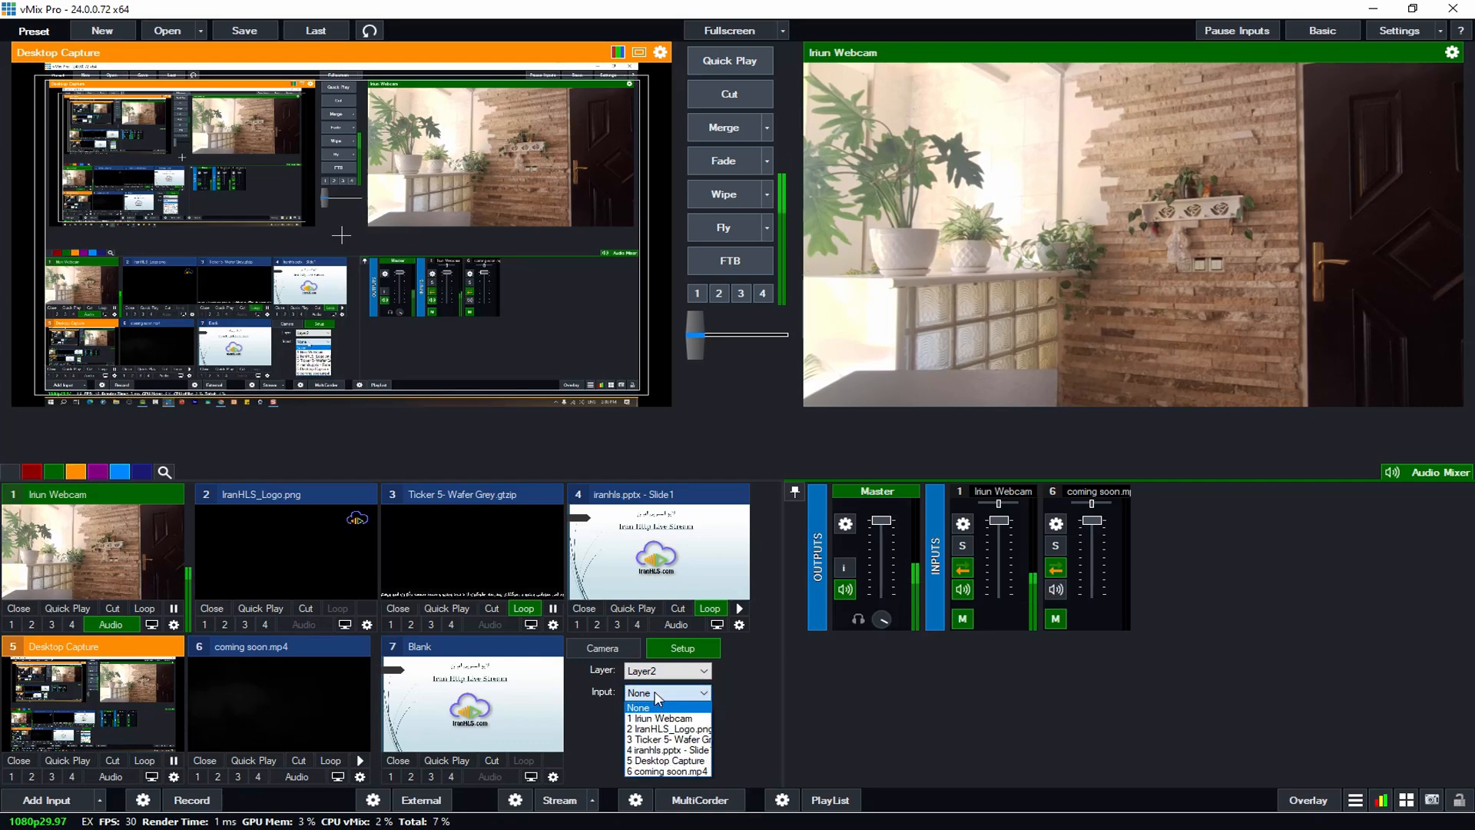
pyautogui.click(658, 716)
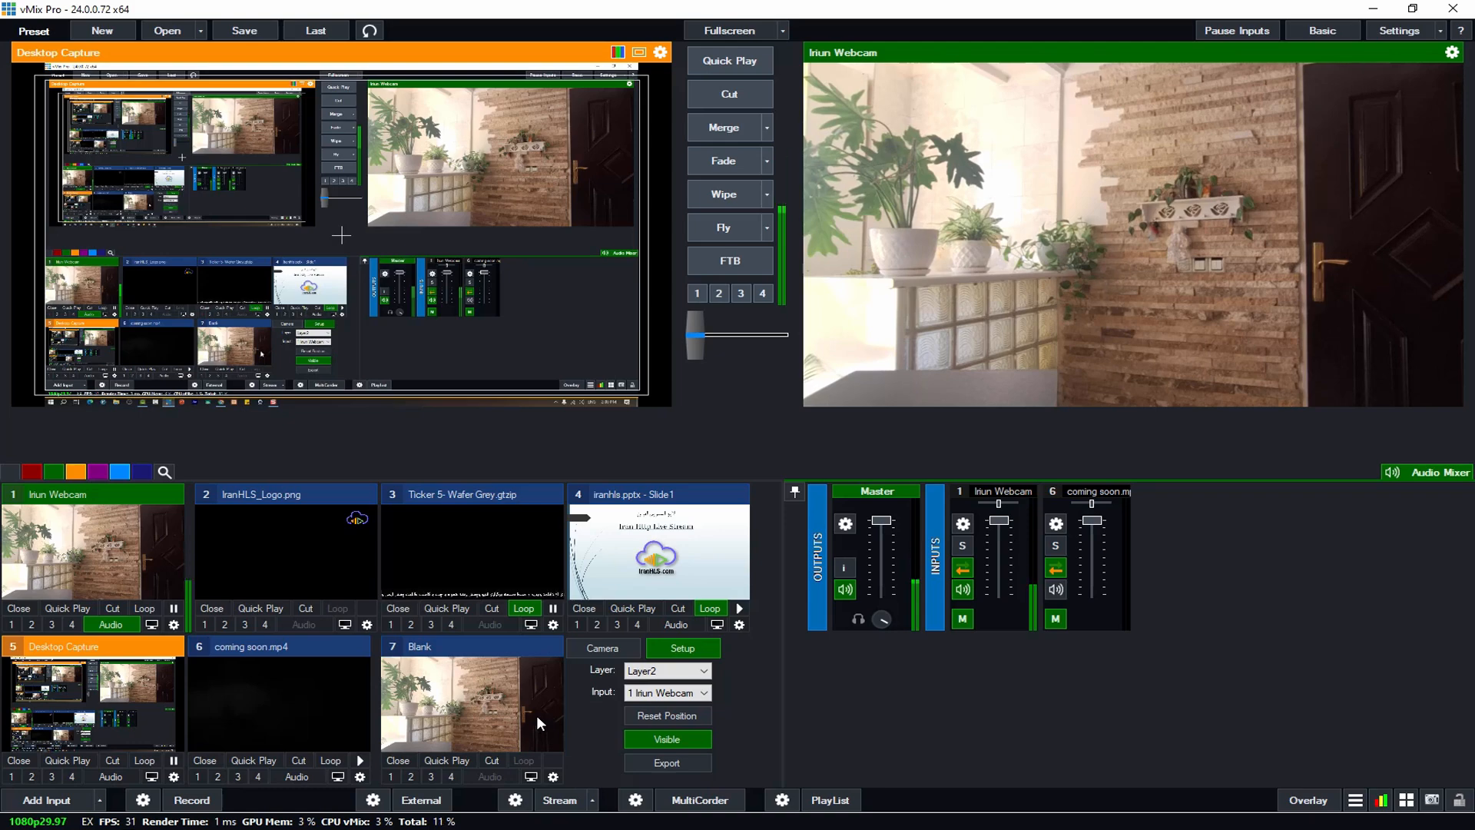
# Step: Shrink layer 3 of the Blank input to zoom 0.298, offset it to Pan X -0.565 and Pan Y -0.511, and close the input settings
pyautogui.doubleClick(469, 690)
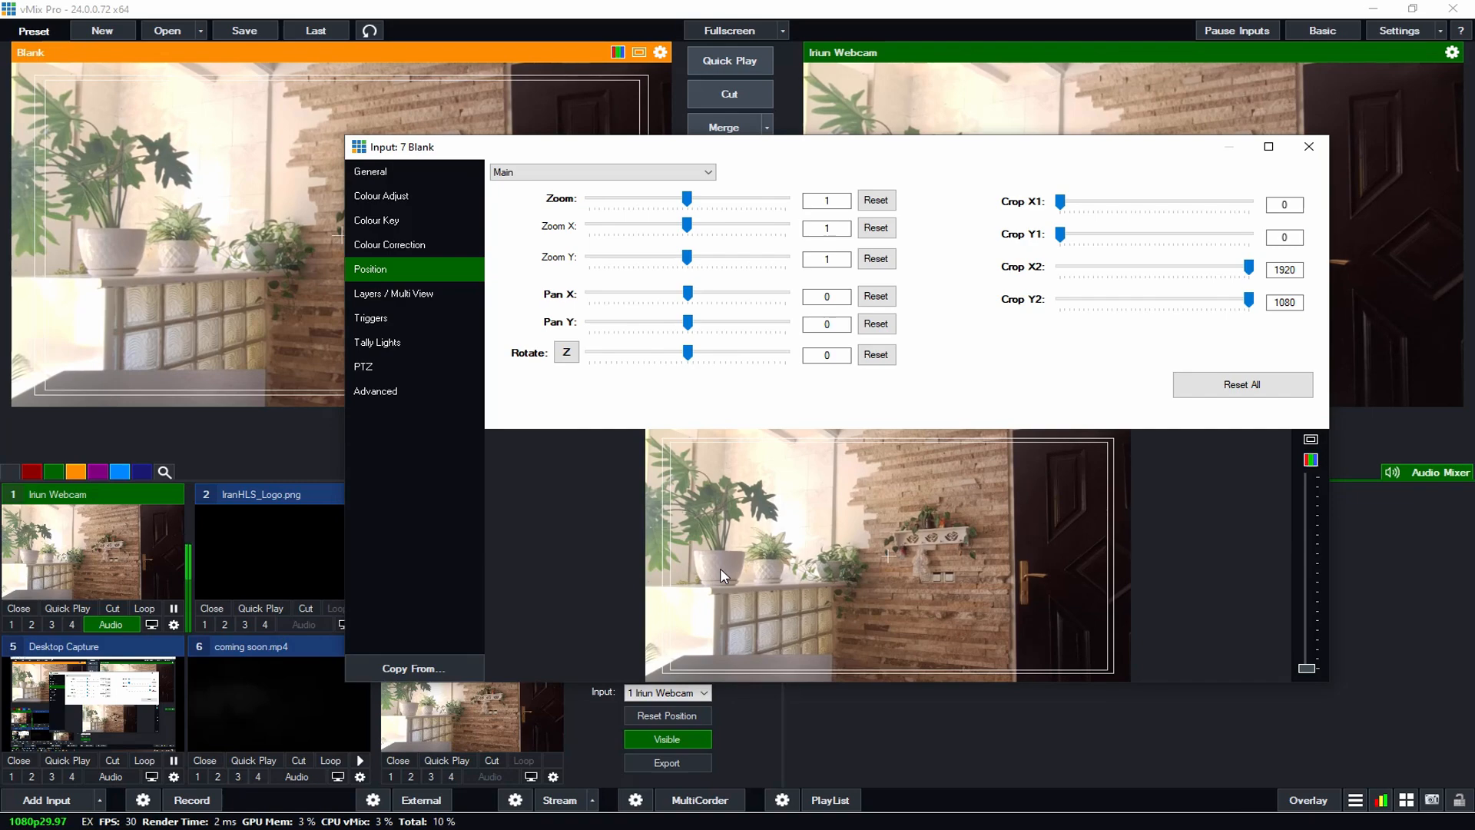
pyautogui.click(524, 176)
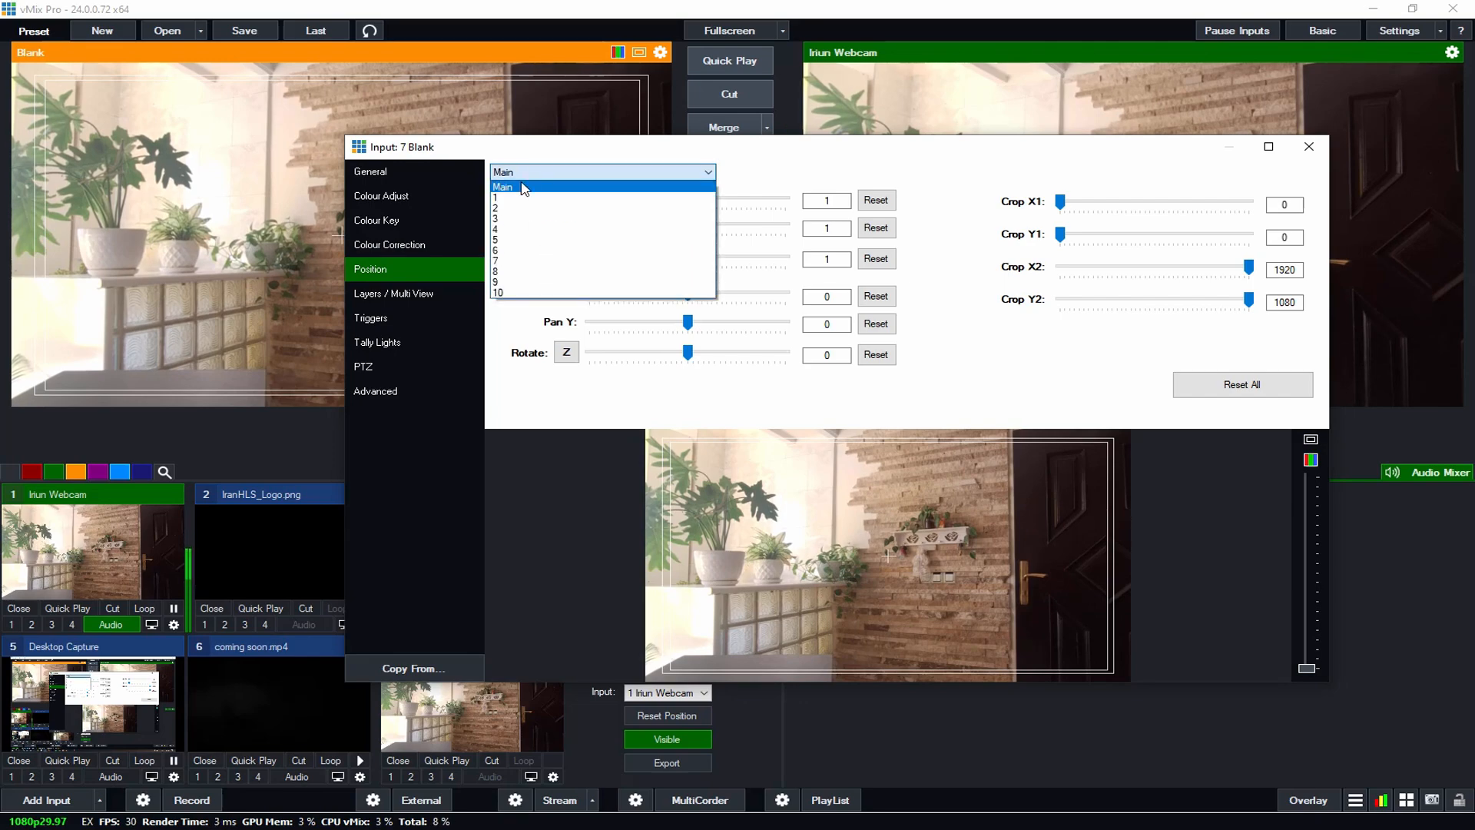
pyautogui.click(508, 219)
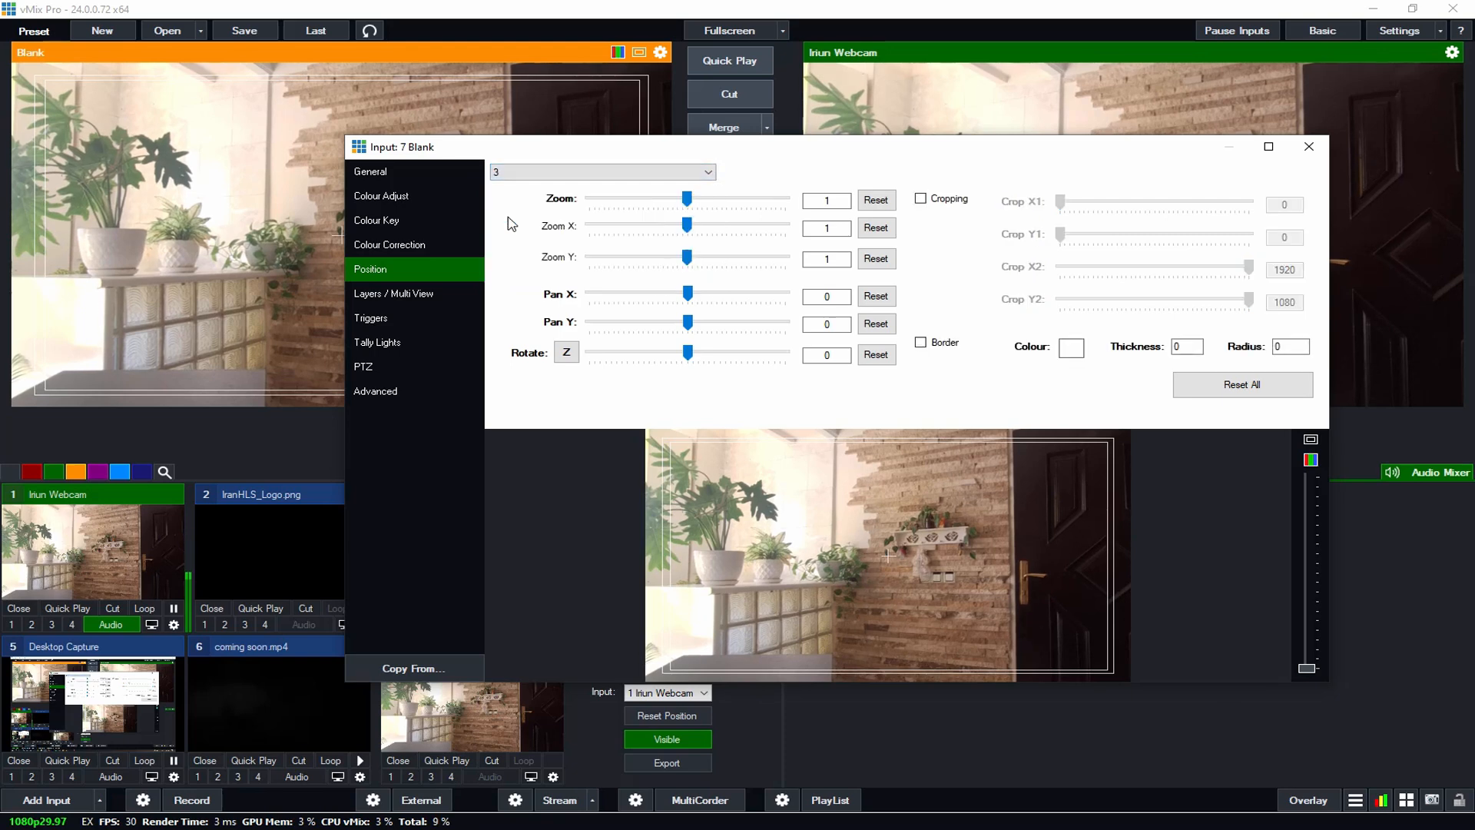
pyautogui.moveTo(687, 200); pyautogui.dragTo(619, 218)
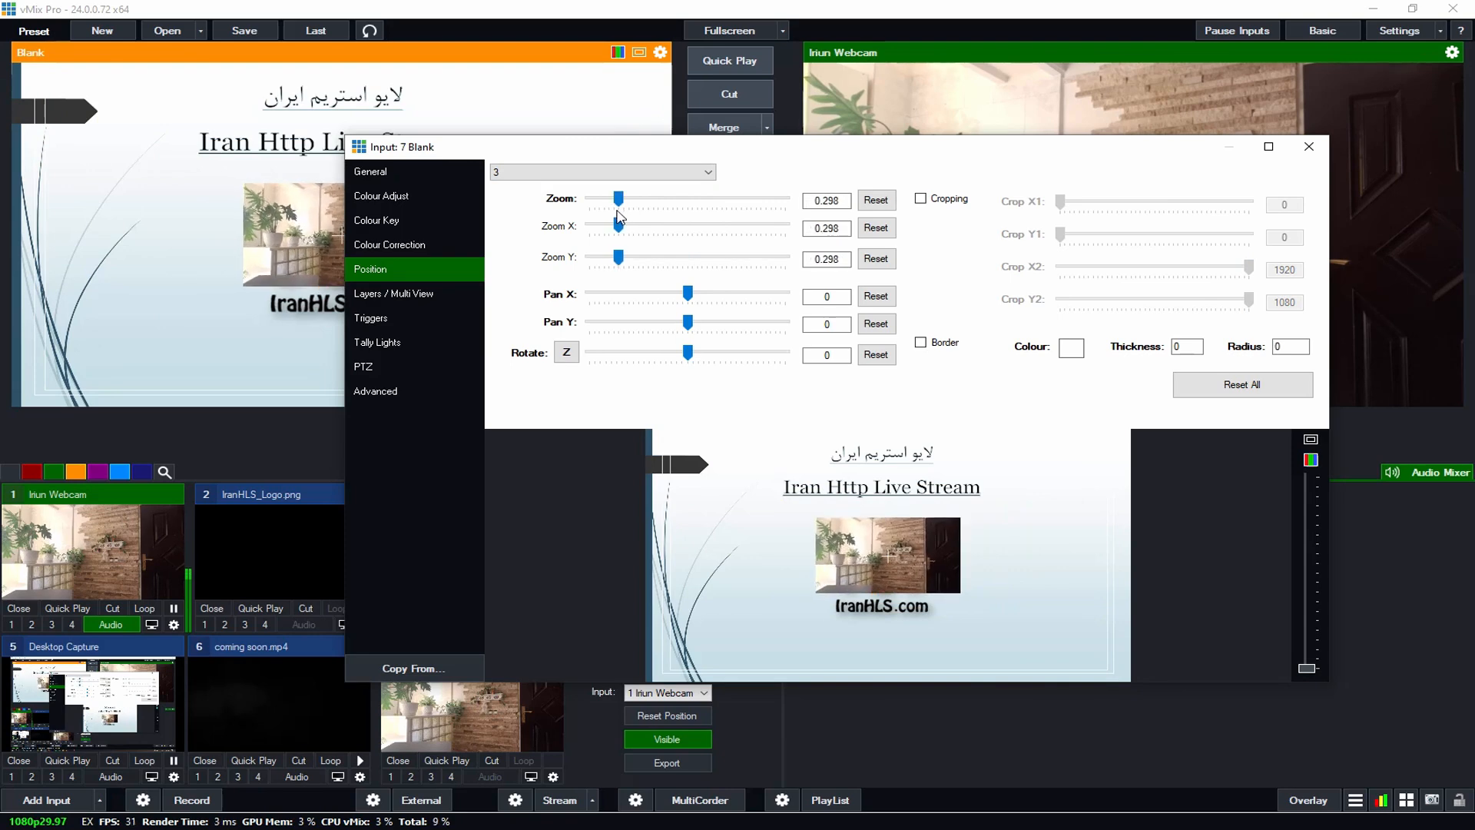
pyautogui.moveTo(687, 293); pyautogui.dragTo(659, 335)
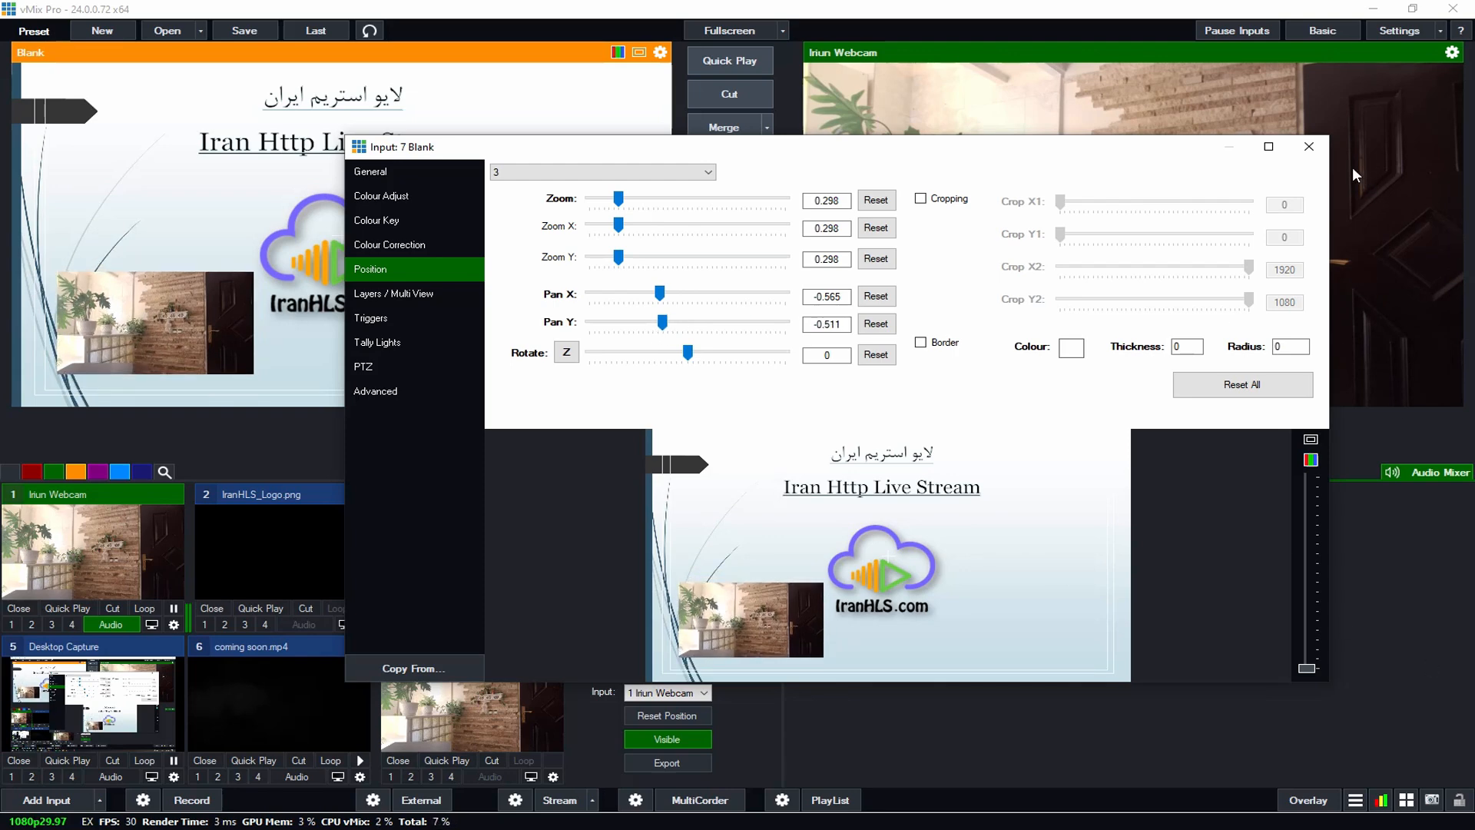
pyautogui.click(1317, 150)
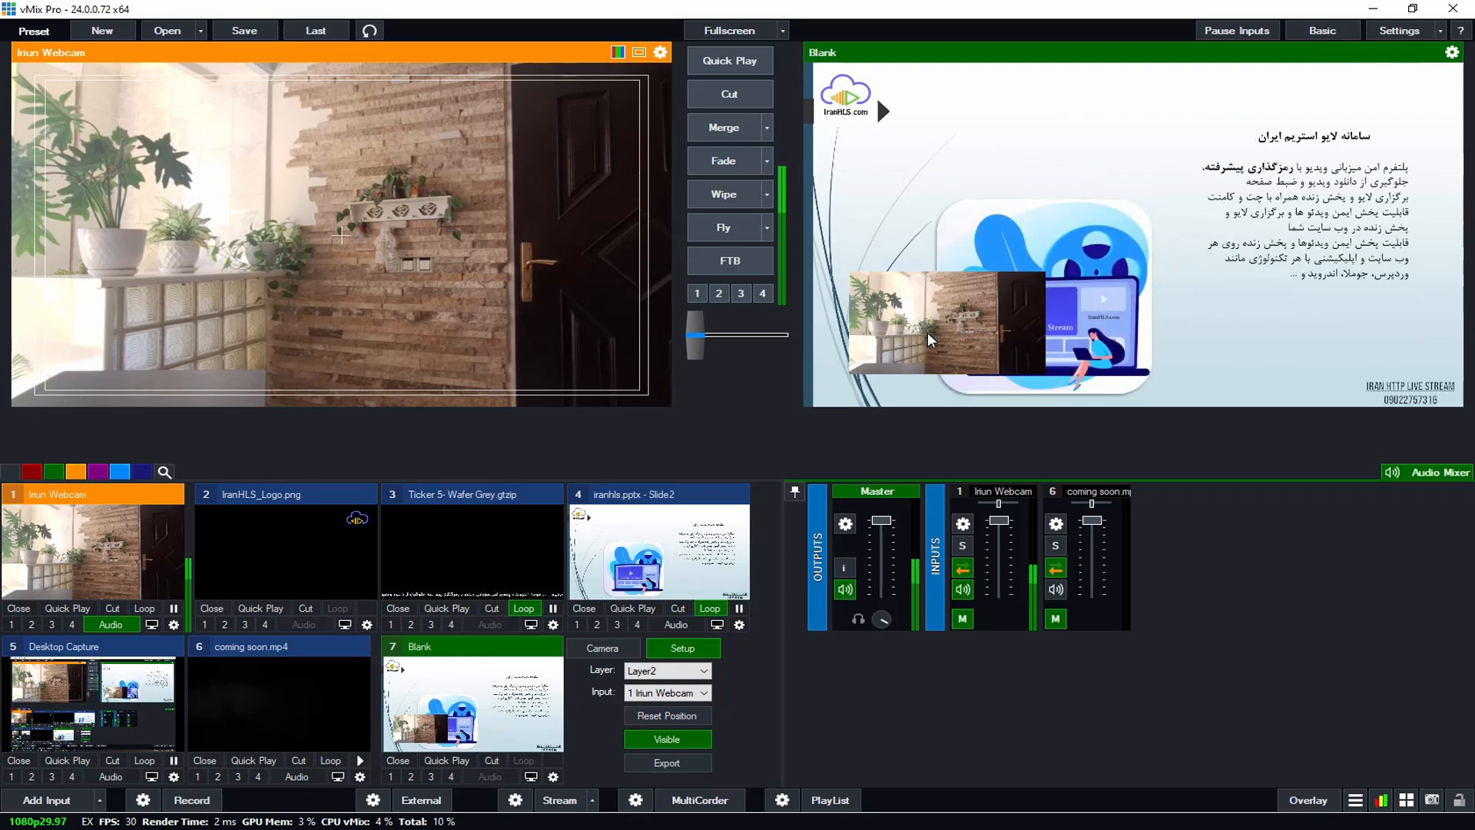
# Step: Merge the webcam back to the output and overlay the logo on channel 1 and the ticker on channel 2
pyautogui.click(720, 128)
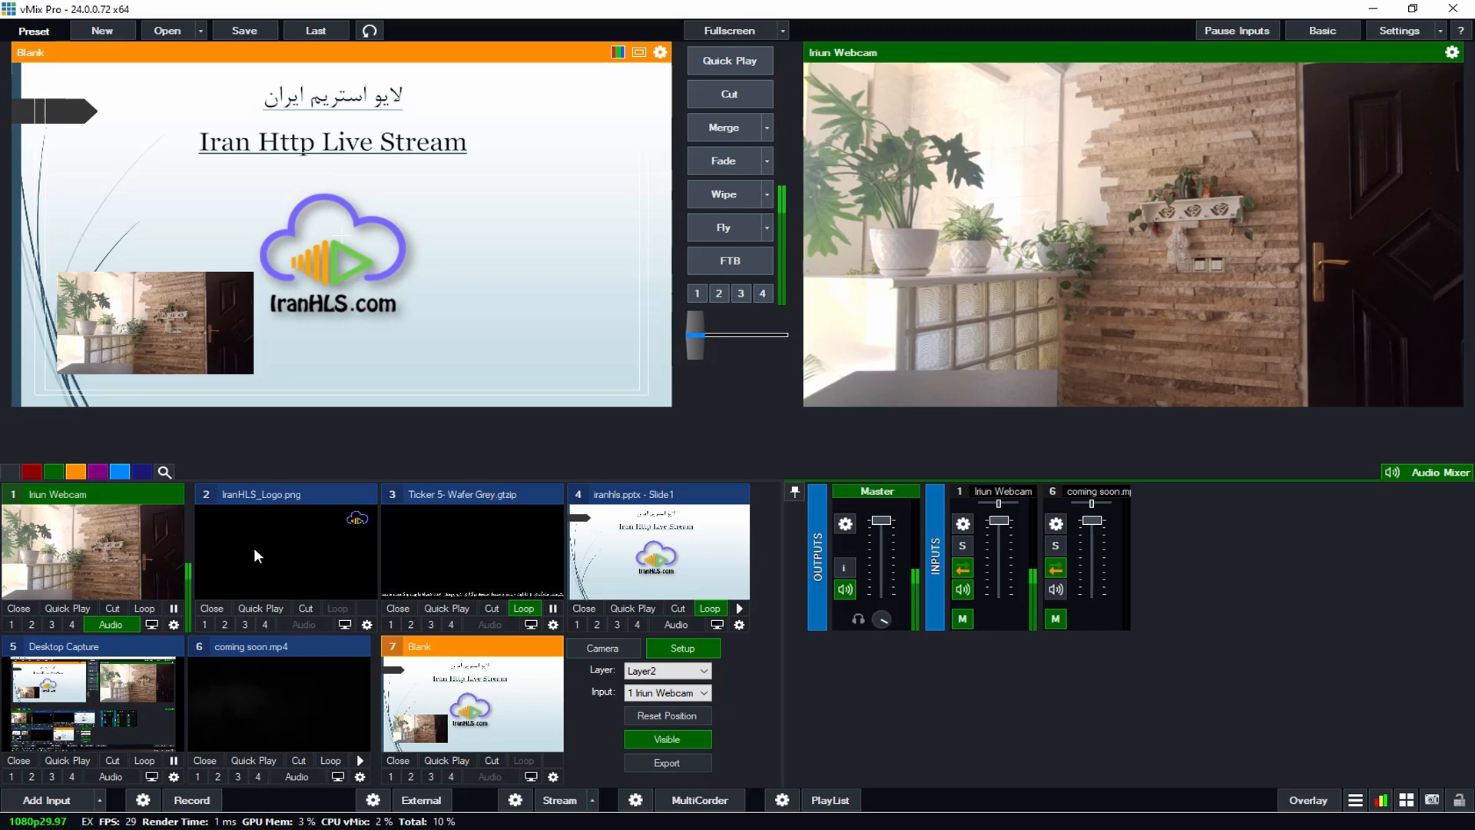
pyautogui.click(204, 625)
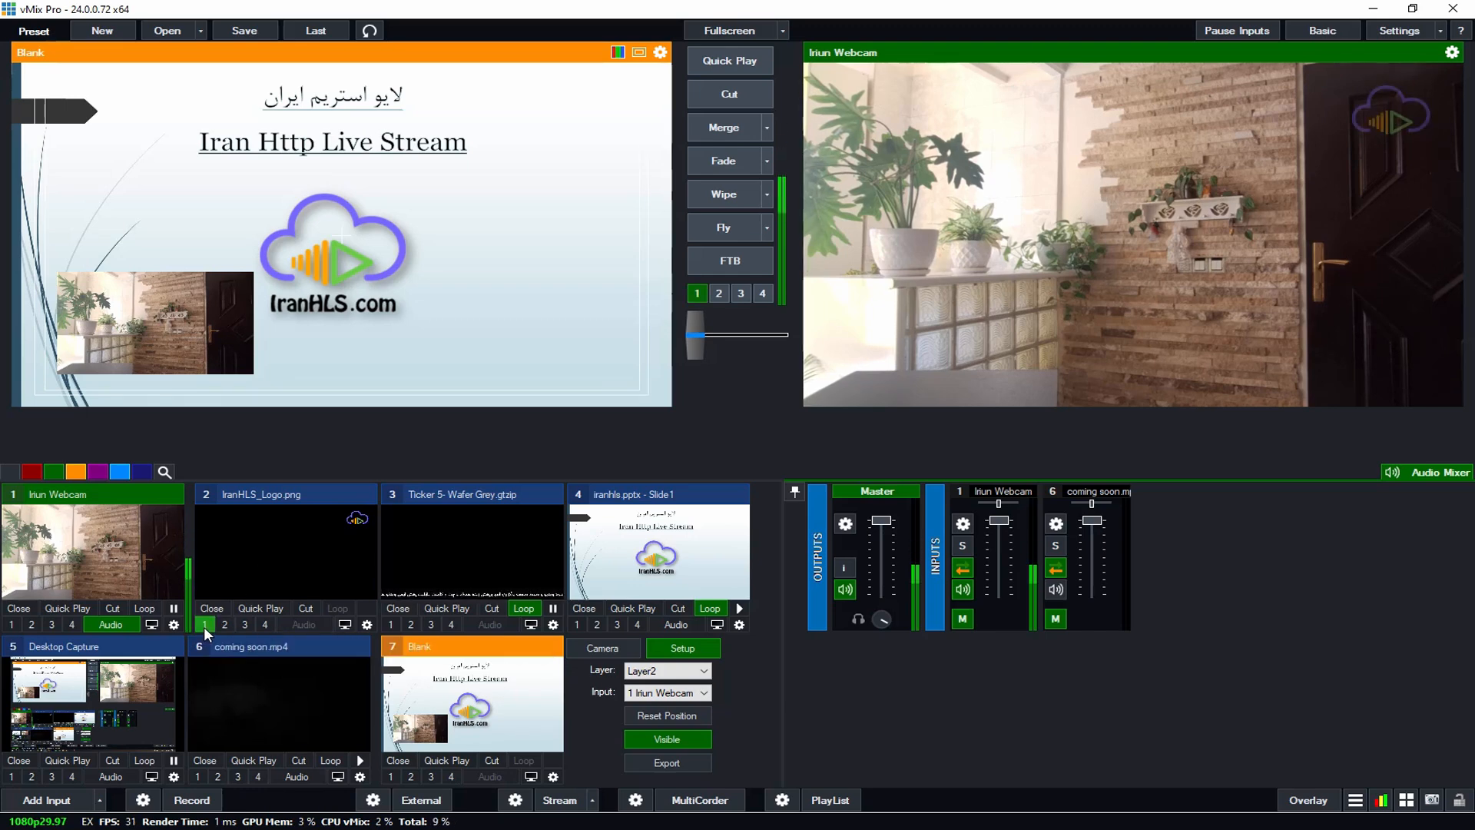
pyautogui.click(411, 626)
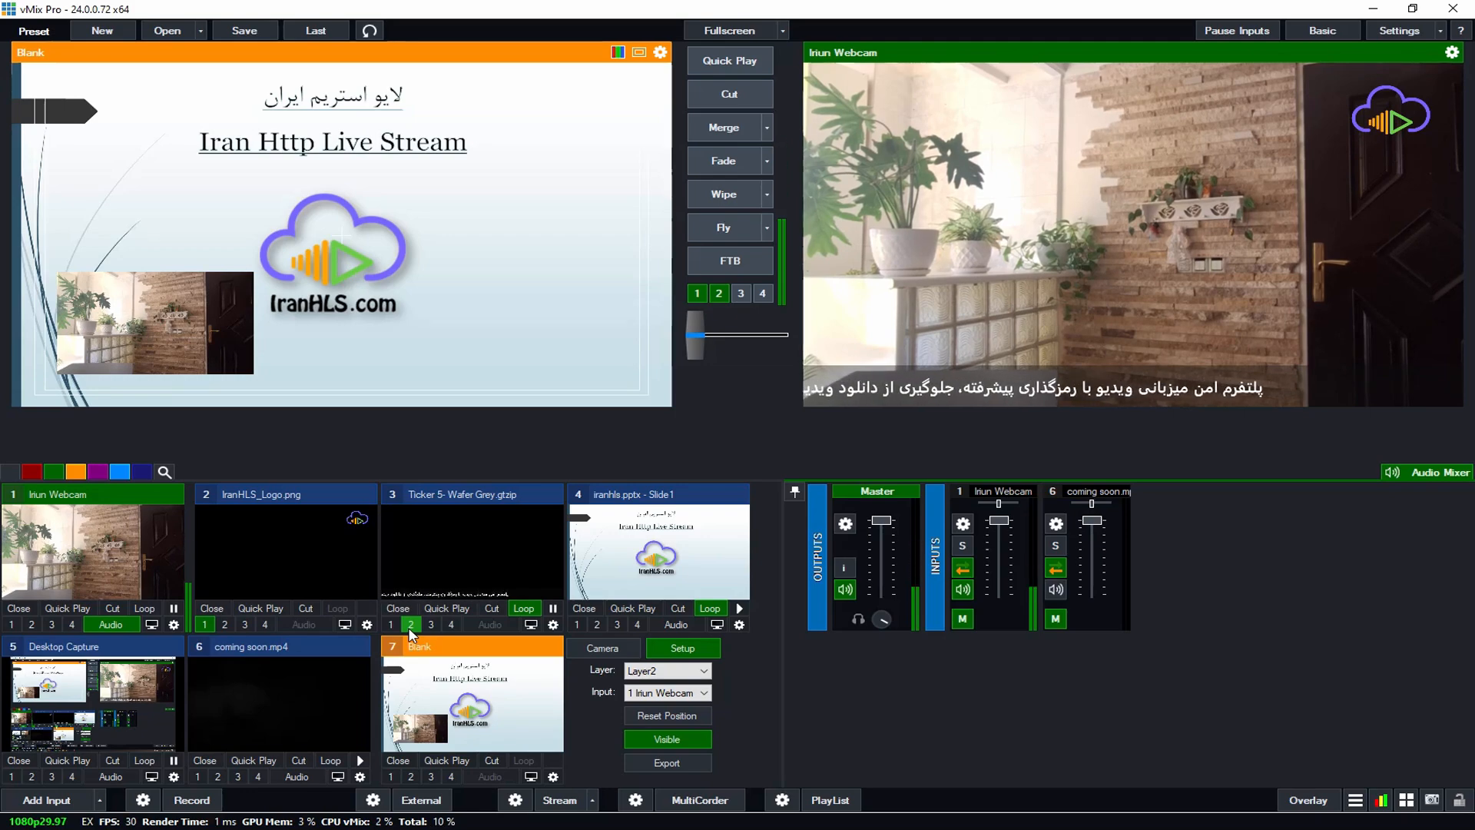
# Step: Copy the live broadcast's RTMP address from the iranhls.com panel and enter rtmp://live.iranhls.com/live/ as the URL in vMix's streaming settings
pyautogui.click(515, 801)
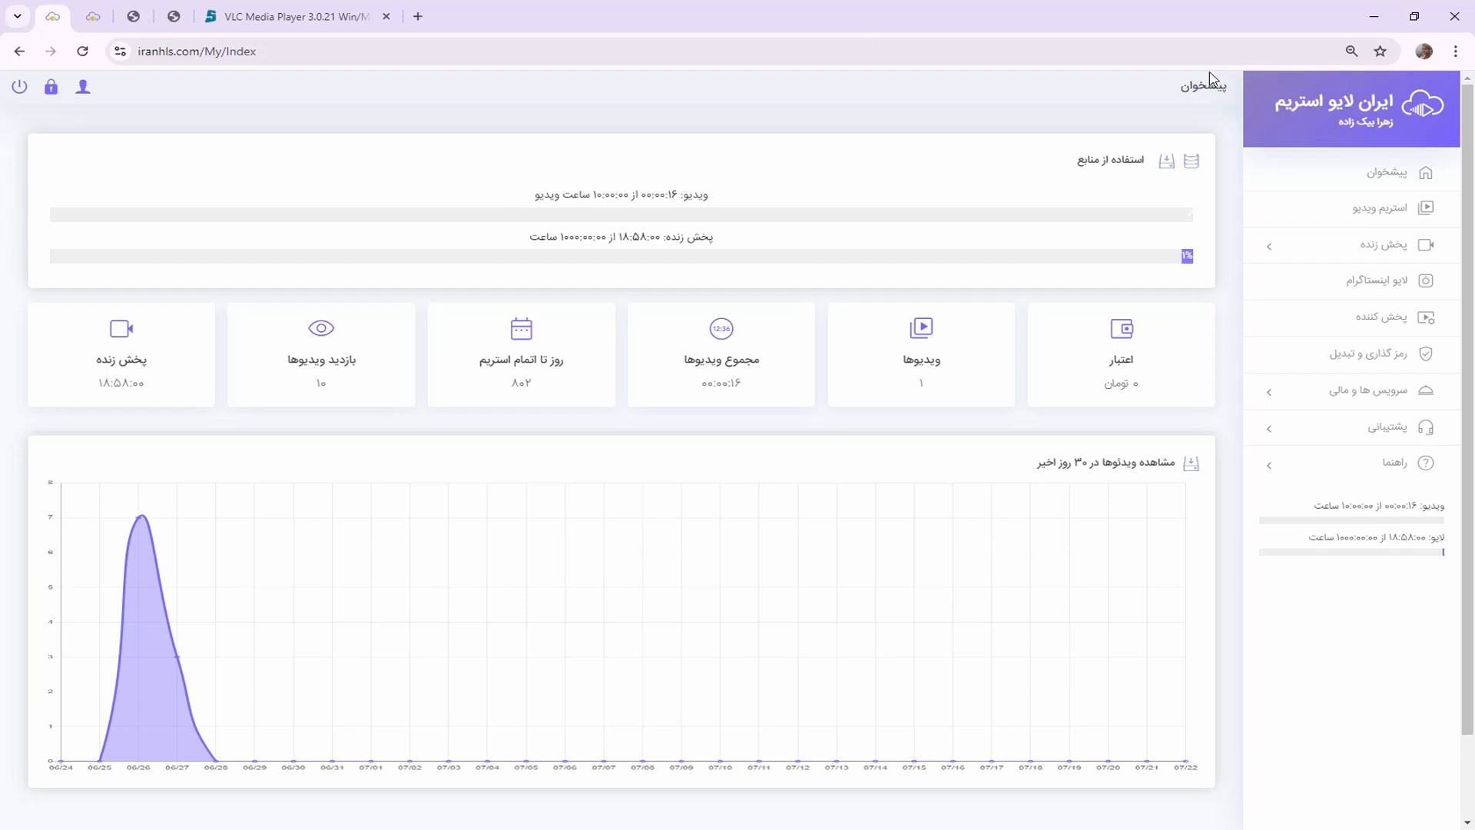
pyautogui.click(1402, 254)
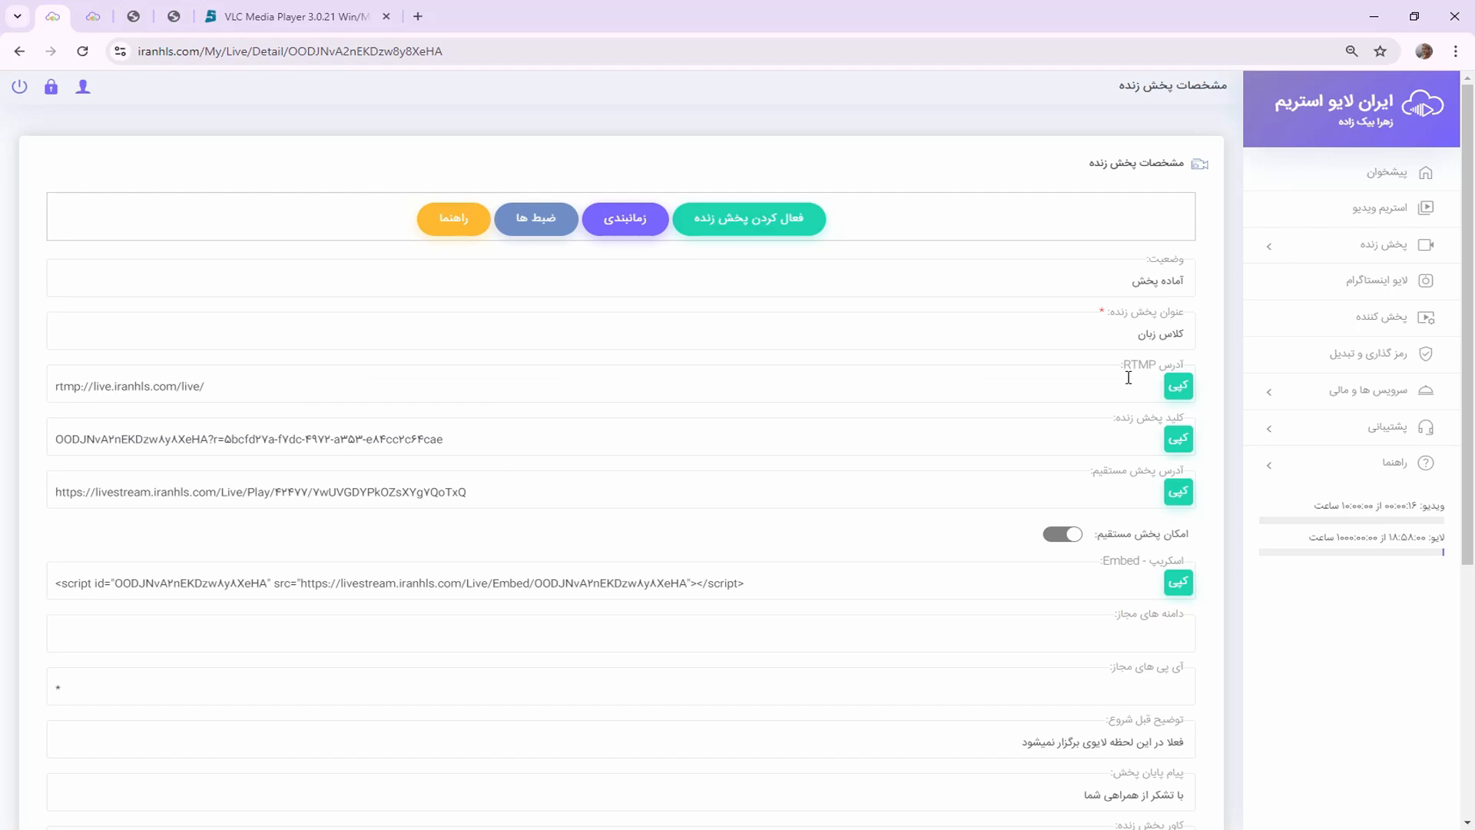
pyautogui.click(1181, 393)
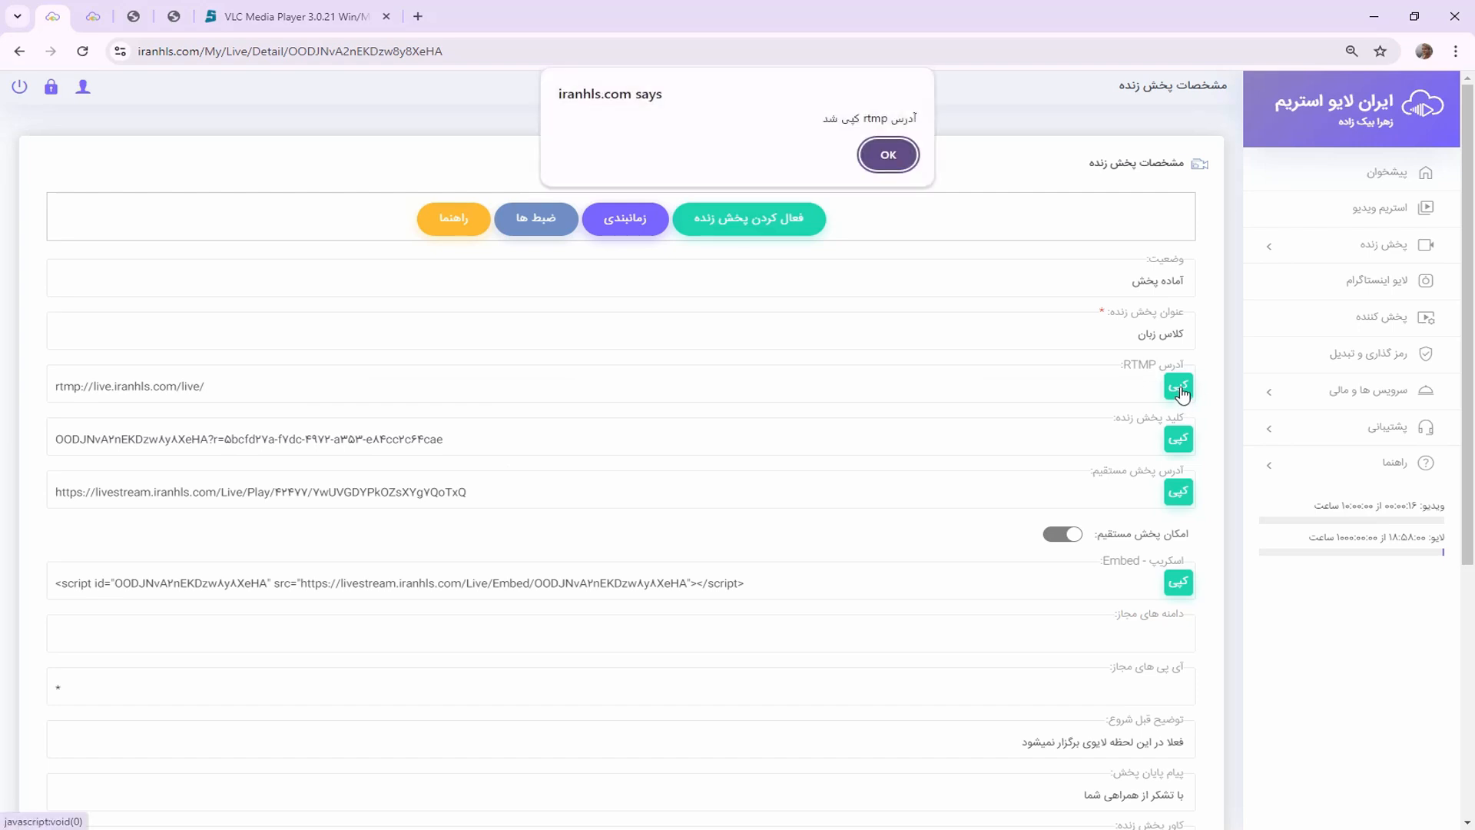
pyautogui.click(904, 155)
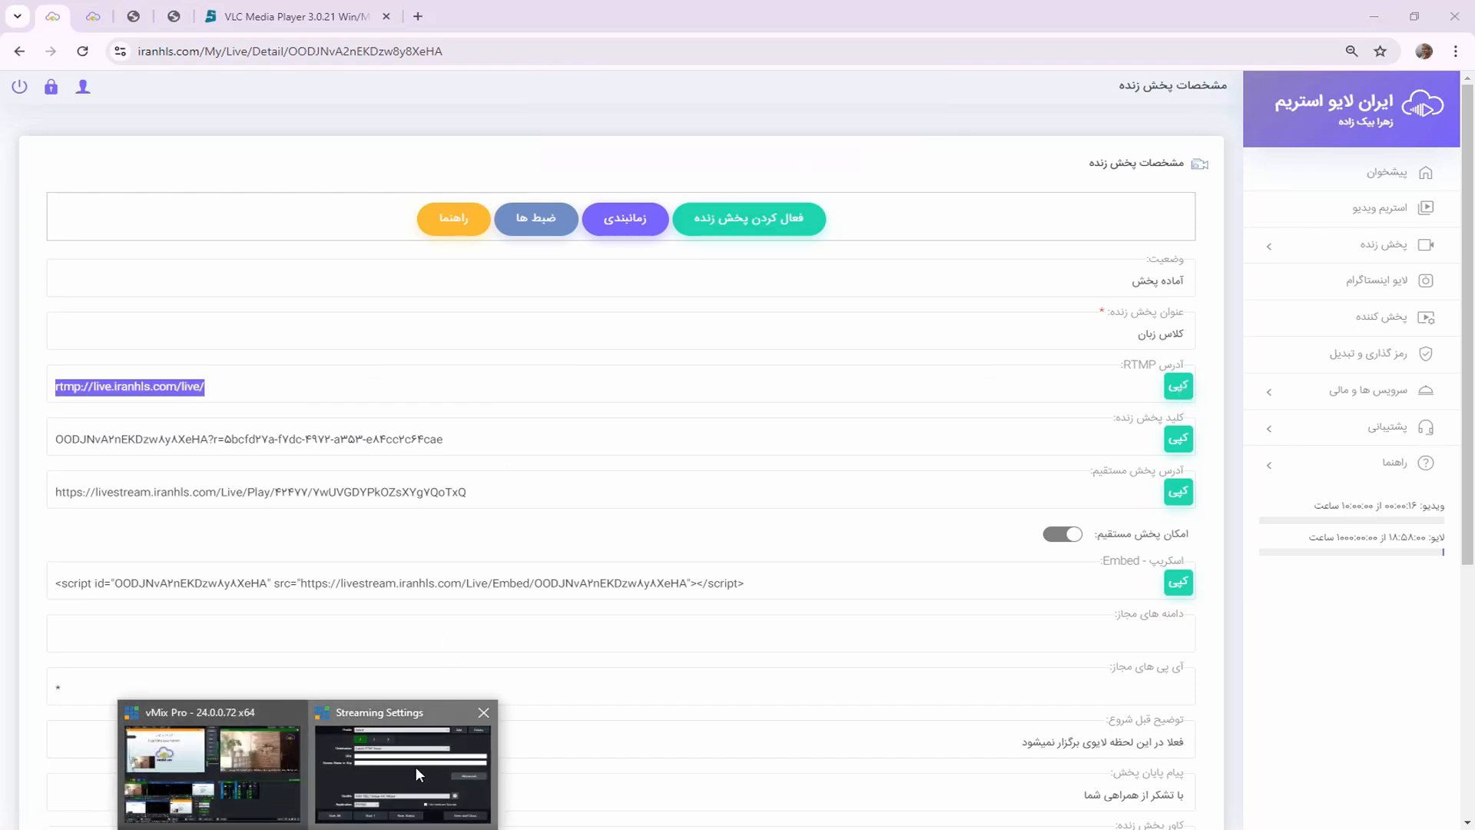
pyautogui.click(418, 738)
pyautogui.click(593, 361)
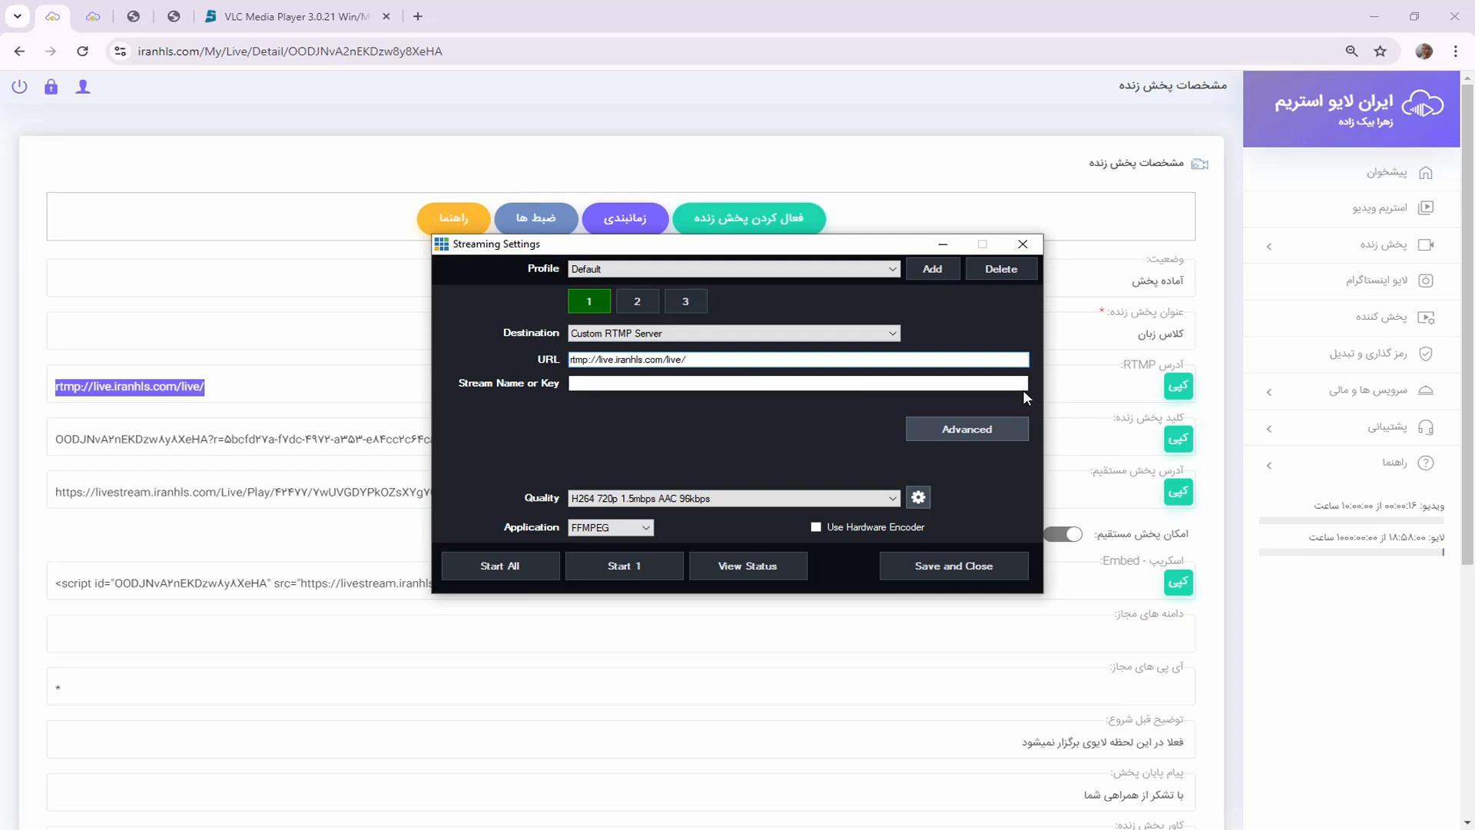
# Step: Copy the live broadcast's stream key from the iranhls.com panel and enter it as the Stream Name or Key in vMix's streaming settings
pyautogui.click(1028, 673)
pyautogui.click(1178, 439)
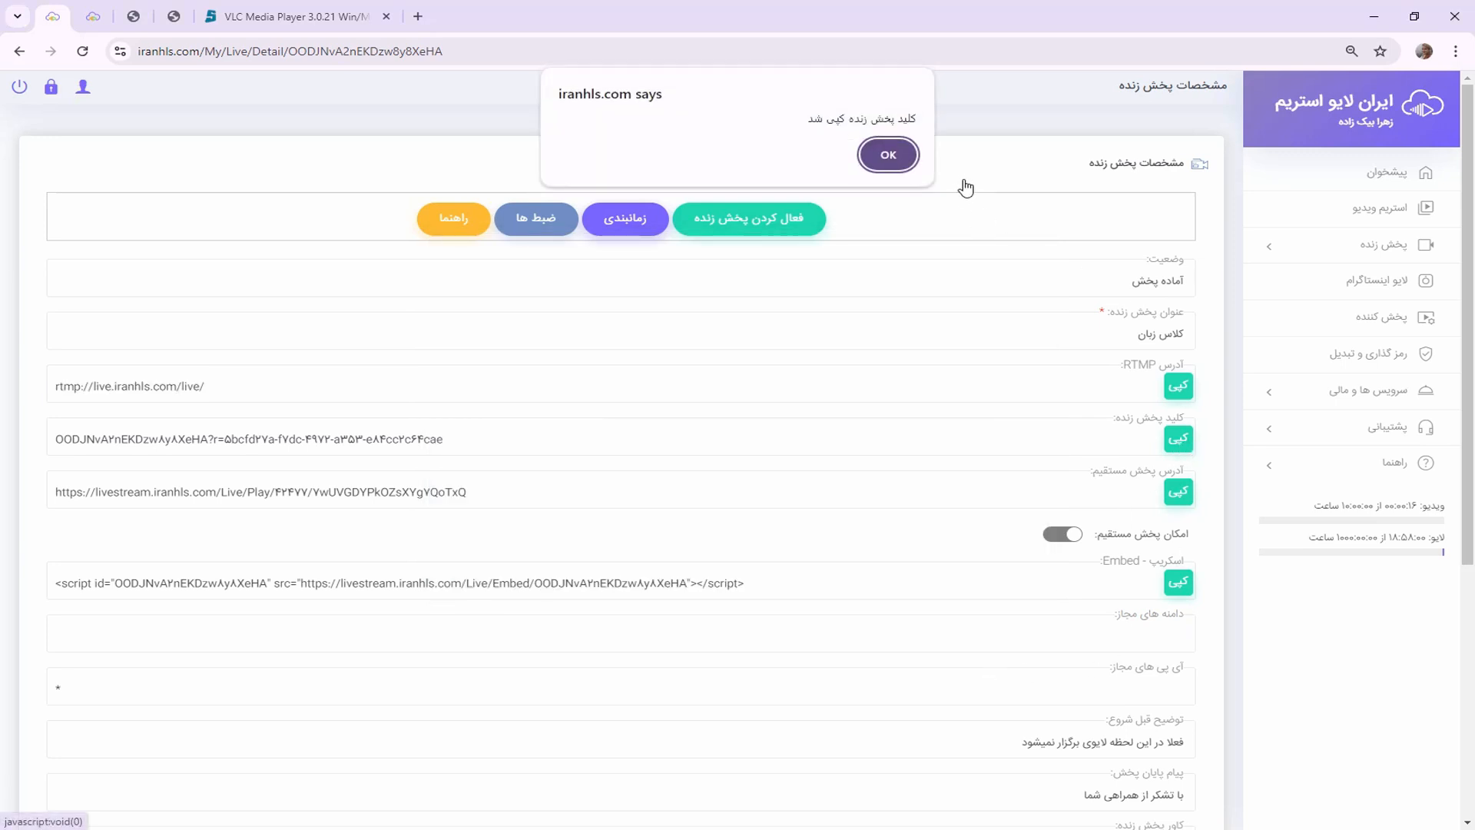
pyautogui.click(888, 153)
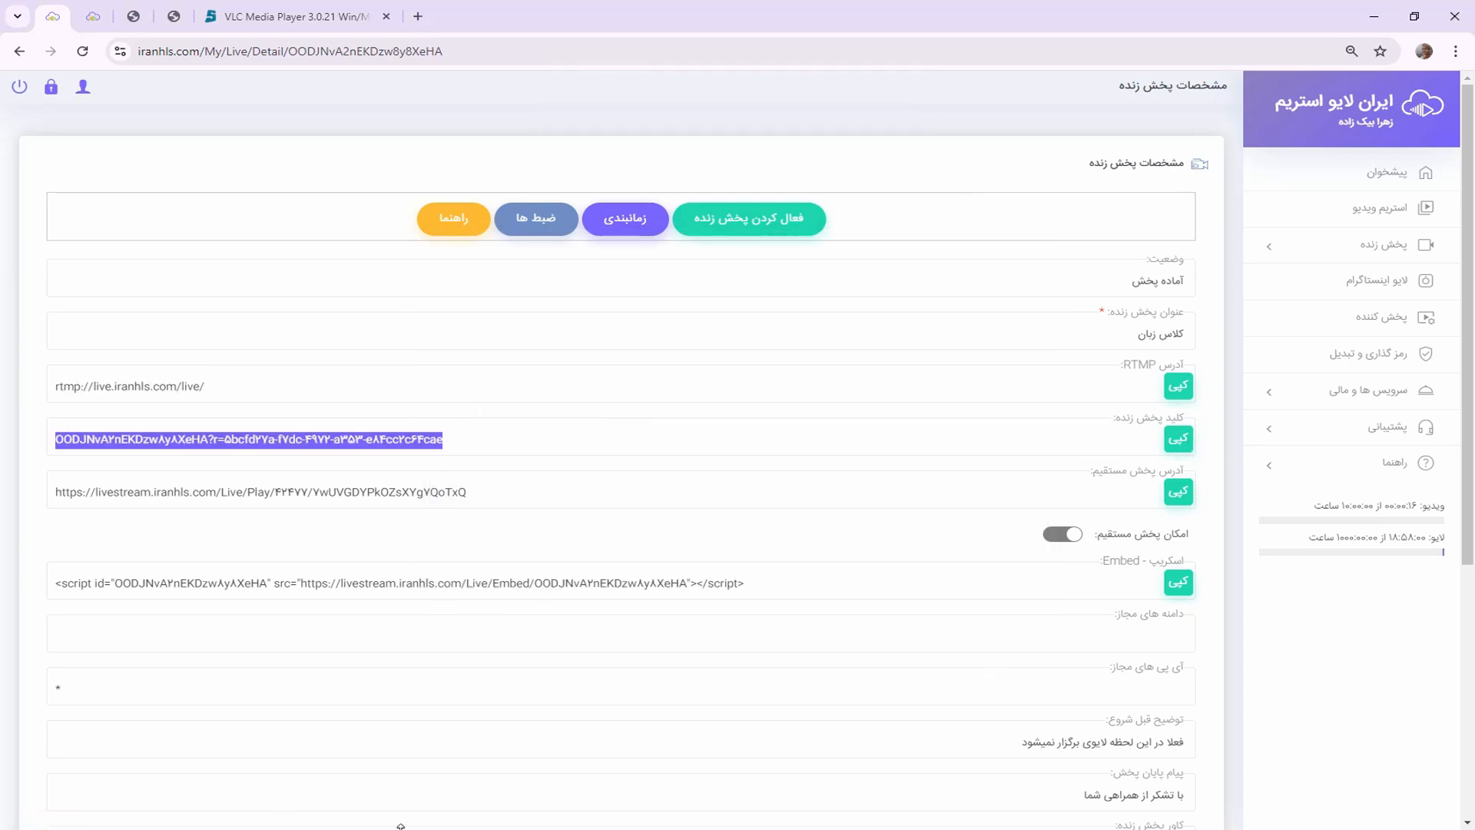
pyautogui.click(420, 750)
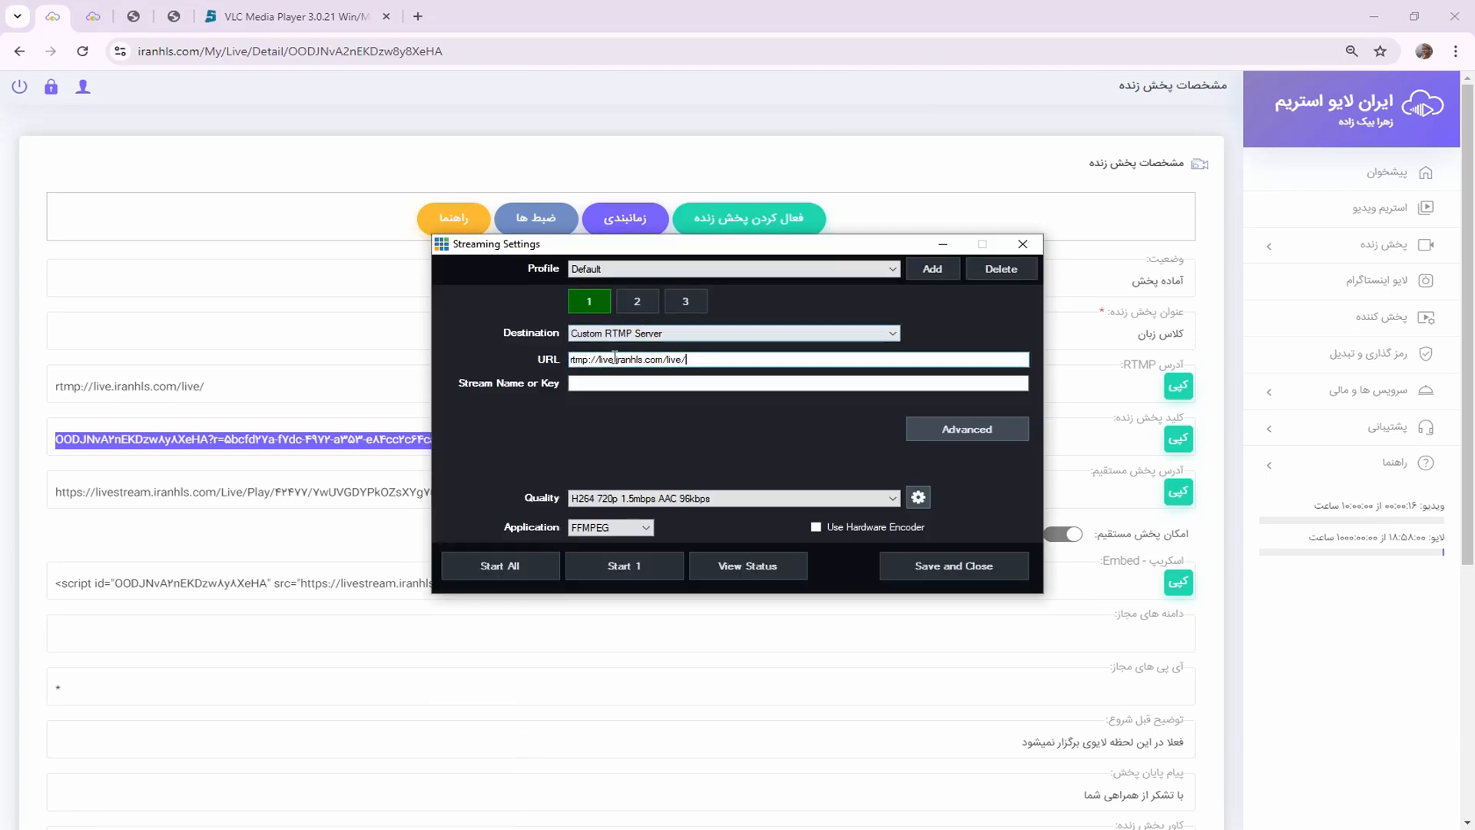
pyautogui.click(584, 384)
pyautogui.hotkey('ctrl', 'v')
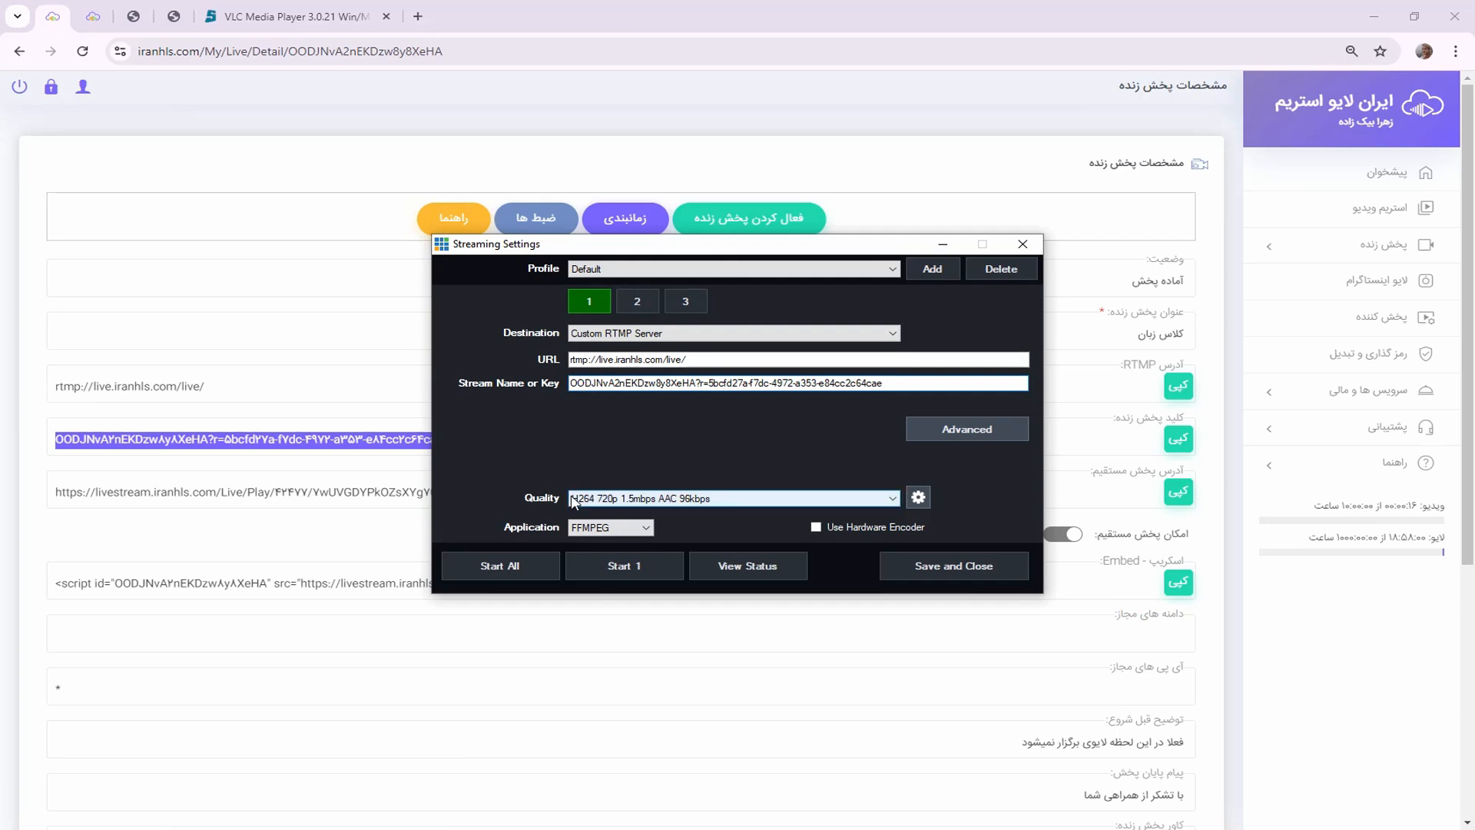
# Step: Choose the H264 720p 1.5mbps AAC 96kbps streaming quality, set its video bit rate to 500, and save the quality settings
pyautogui.click(676, 501)
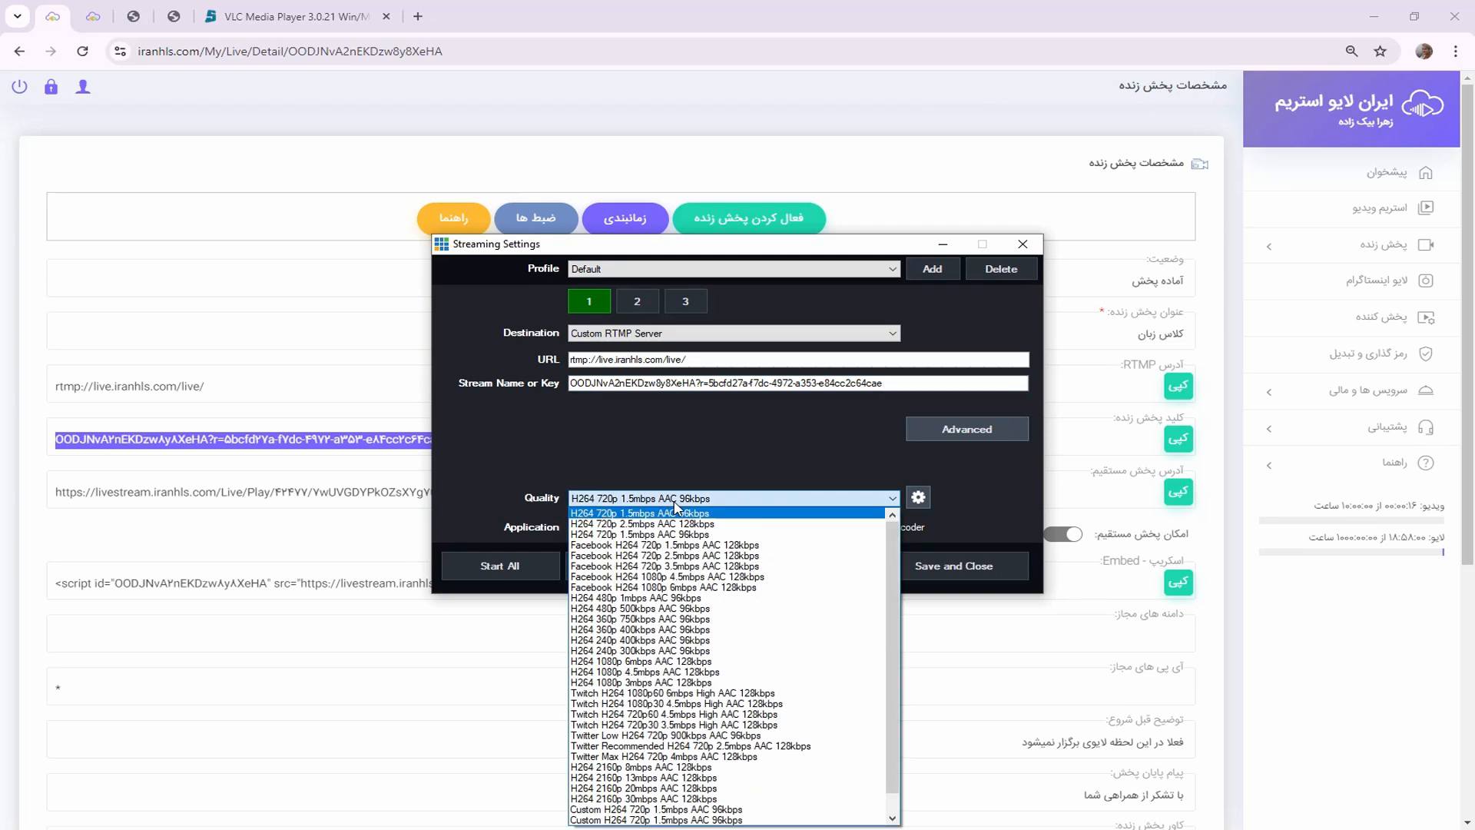
pyautogui.click(667, 515)
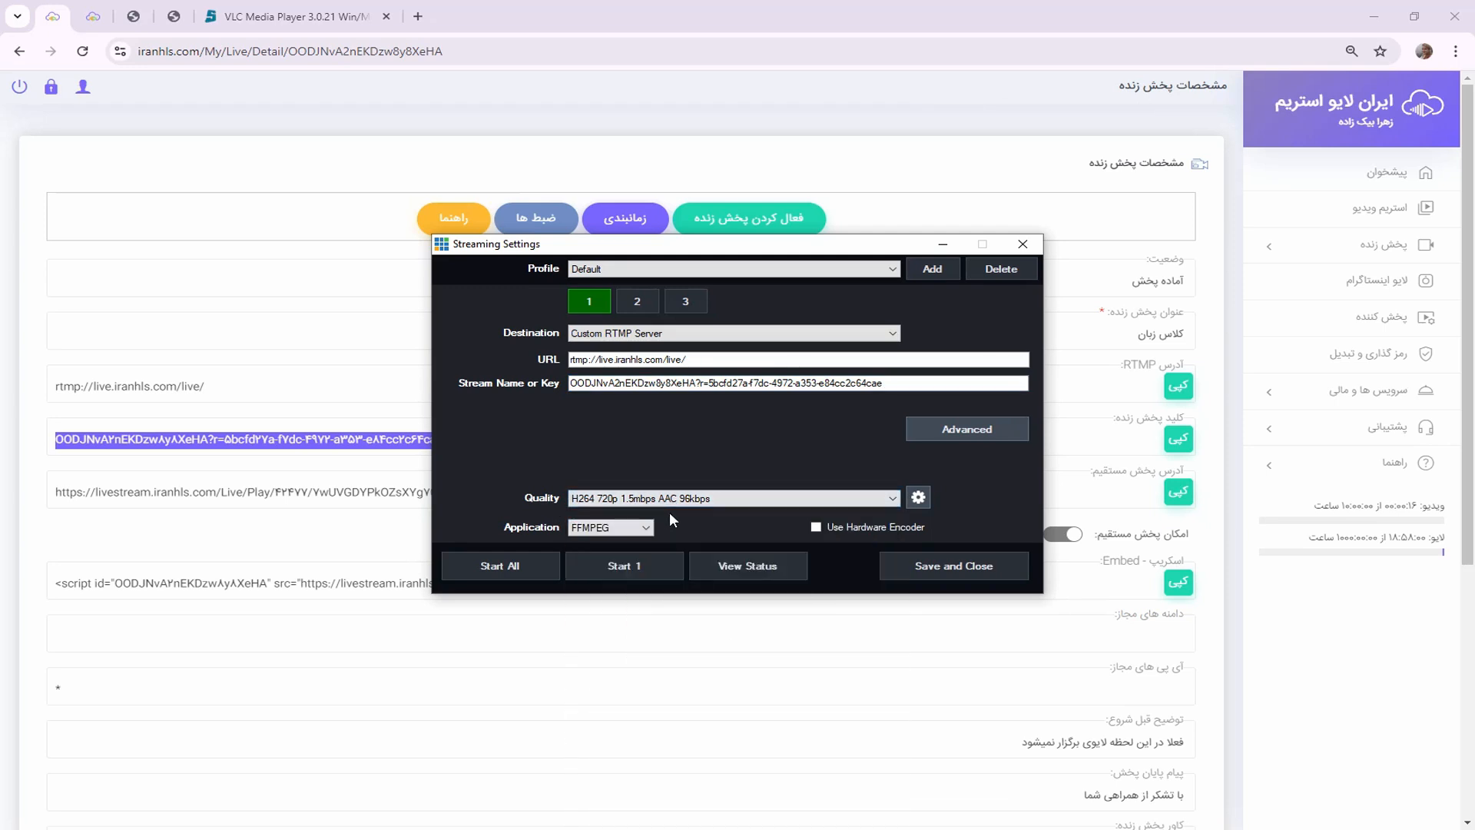
pyautogui.click(919, 497)
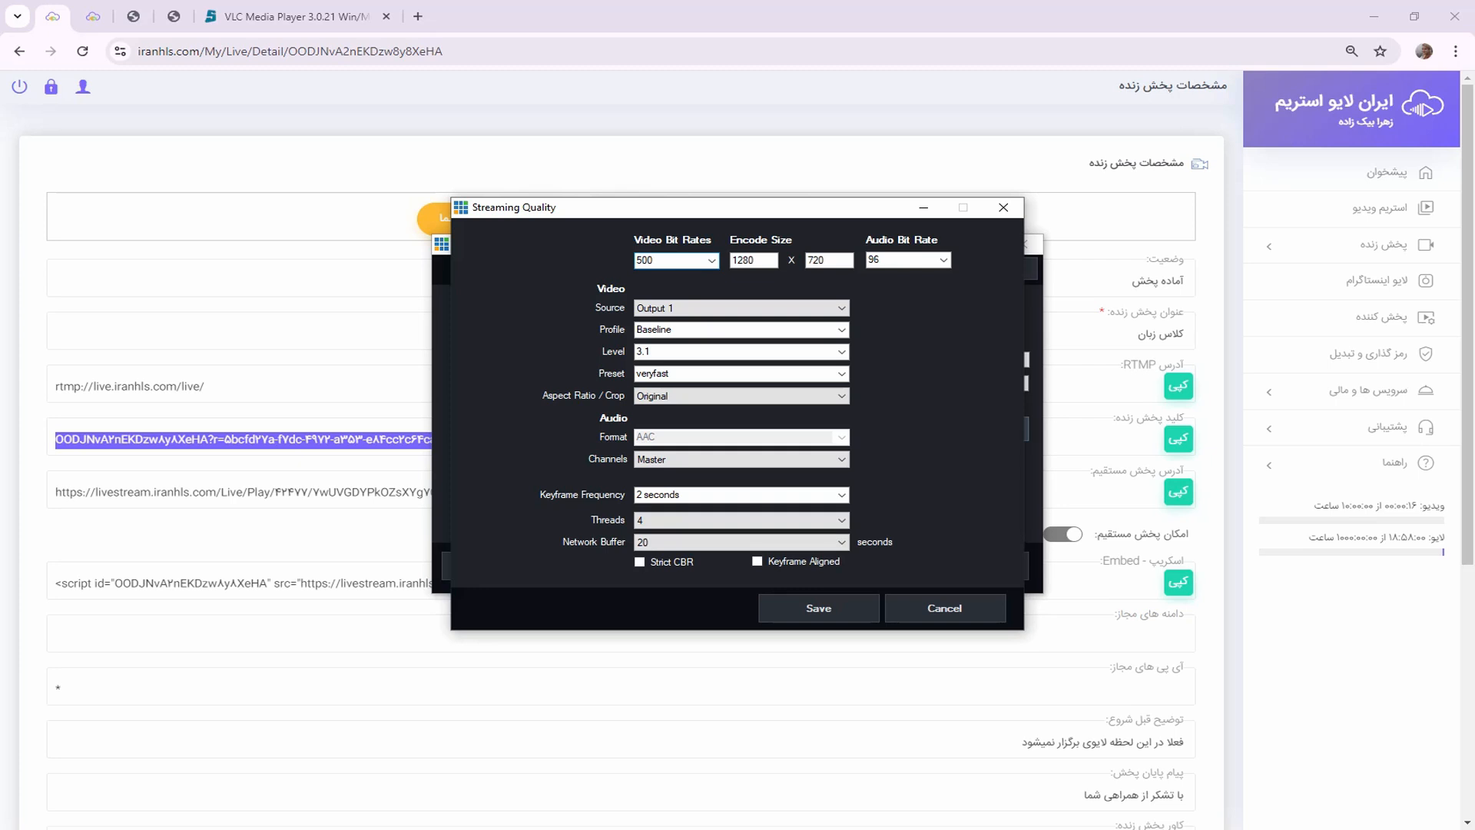
pyautogui.click(790, 612)
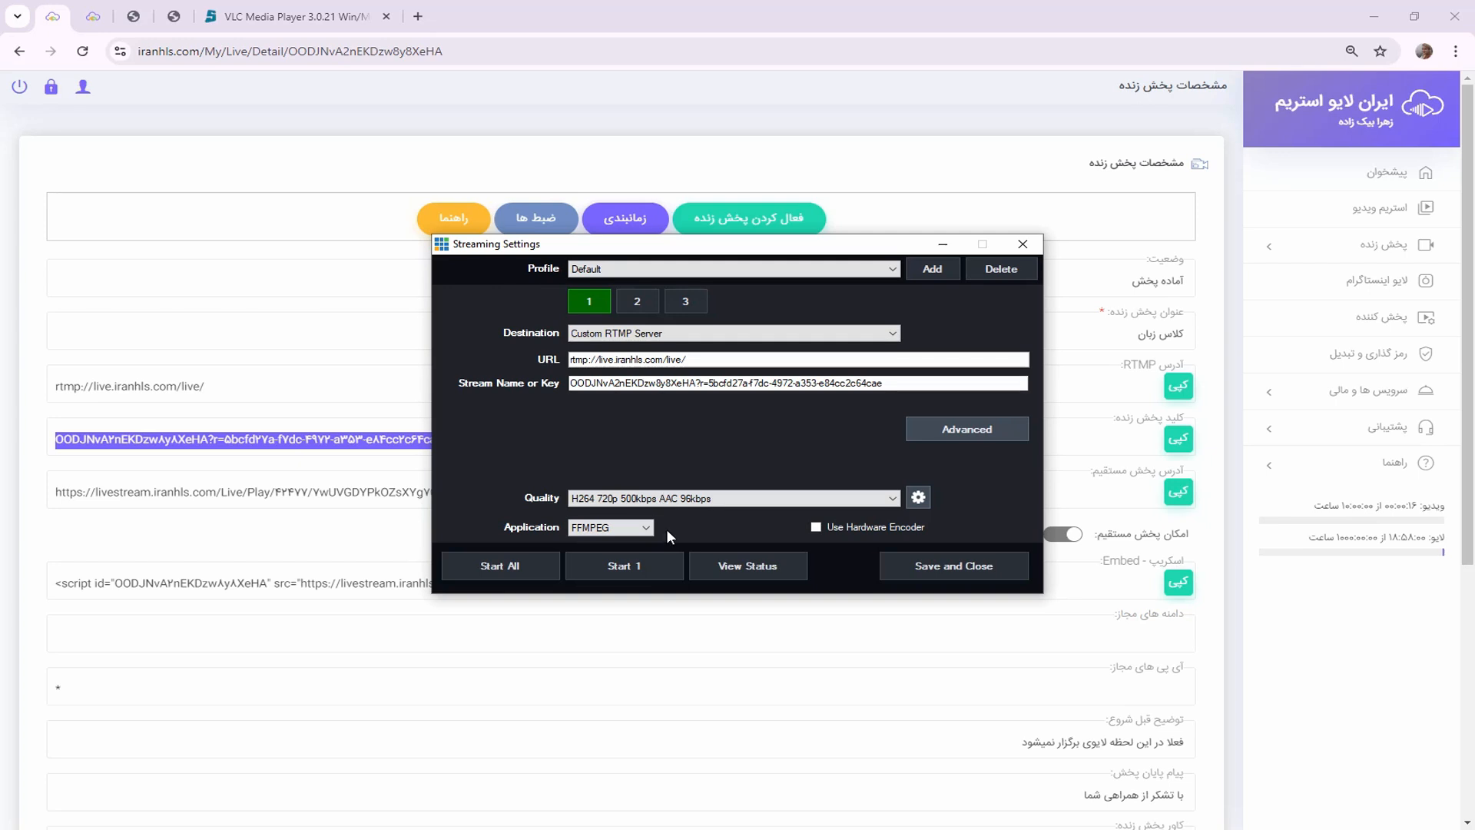
# Step: Start stream 1 and play the live broadcast on its iranhls.com viewing page
pyautogui.click(648, 565)
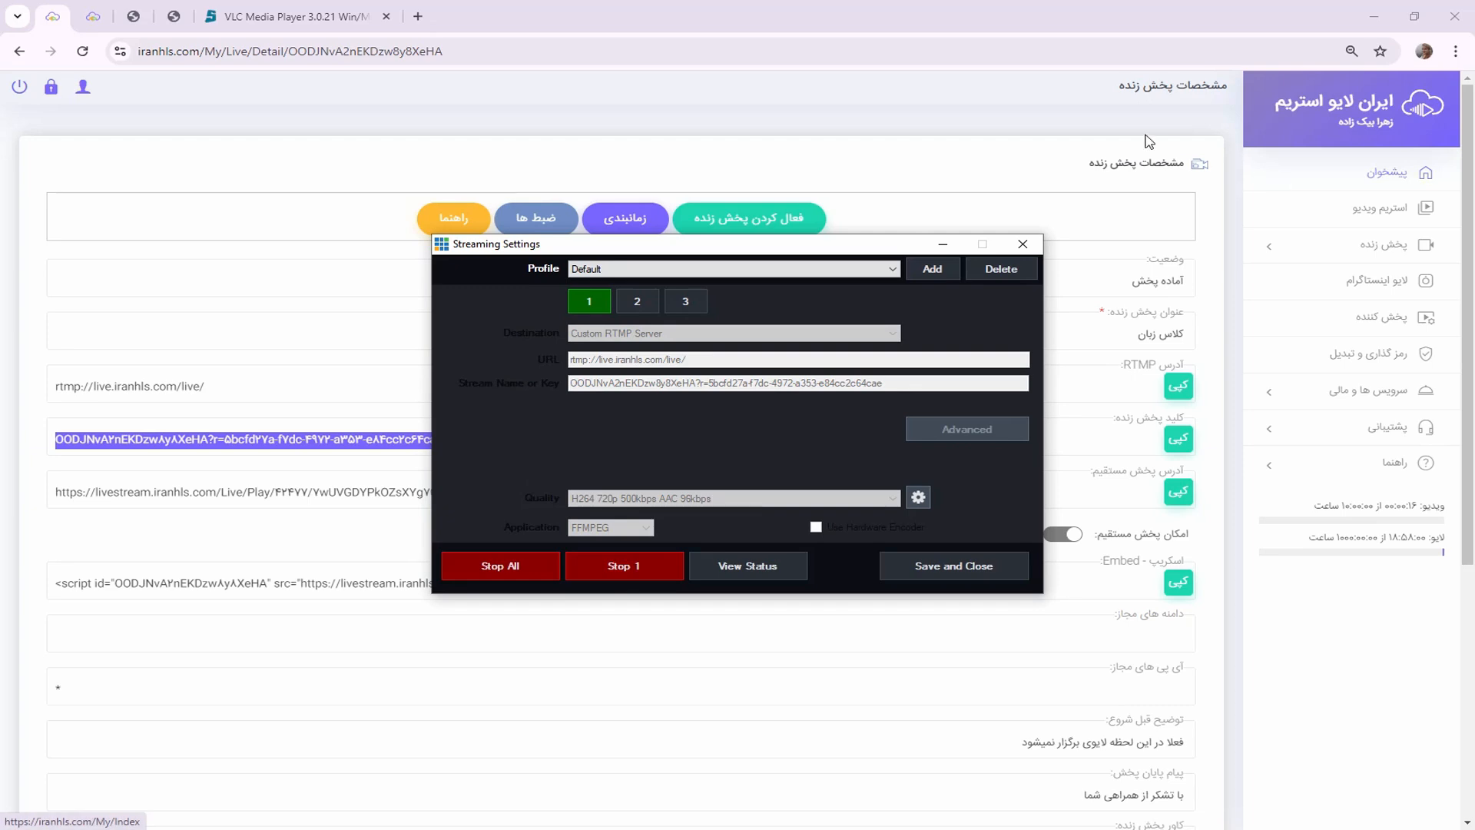
pyautogui.click(1152, 142)
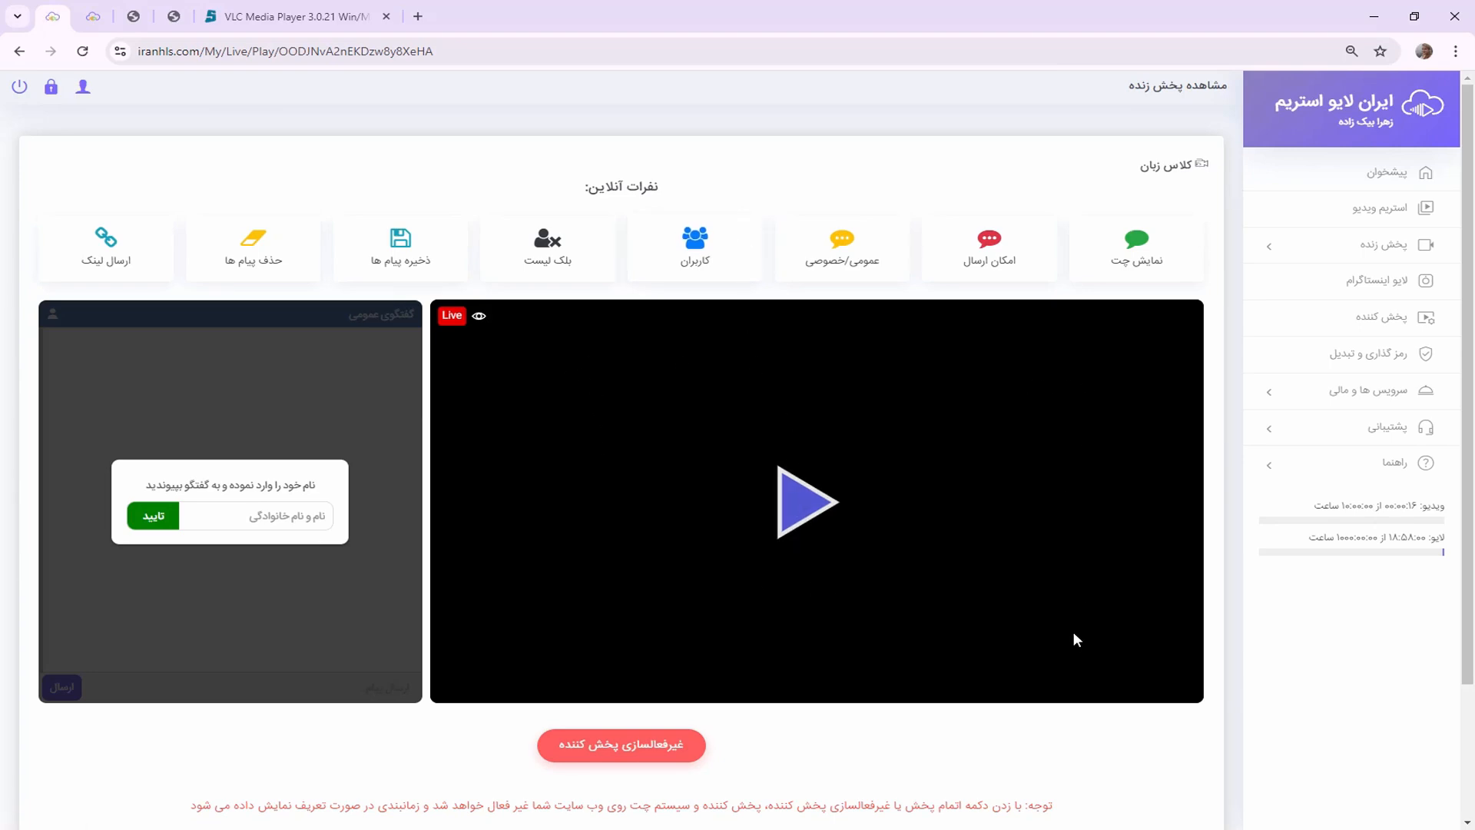
pyautogui.click(798, 515)
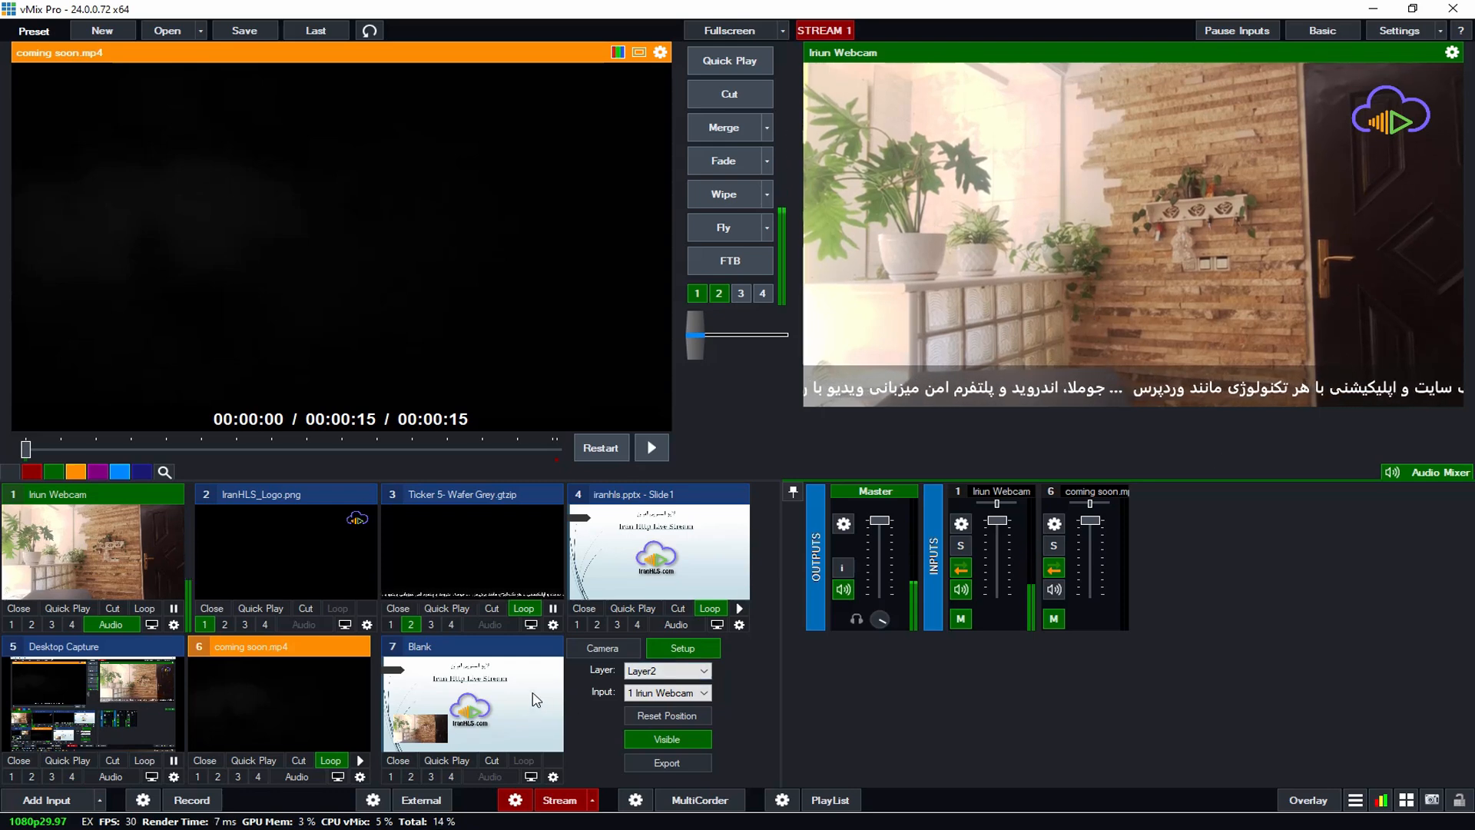
# Step: Send the Blank virtual set to the output with Quick Play and turn off the logo and ticker overlays on channels 1 and 2
pyautogui.click(450, 759)
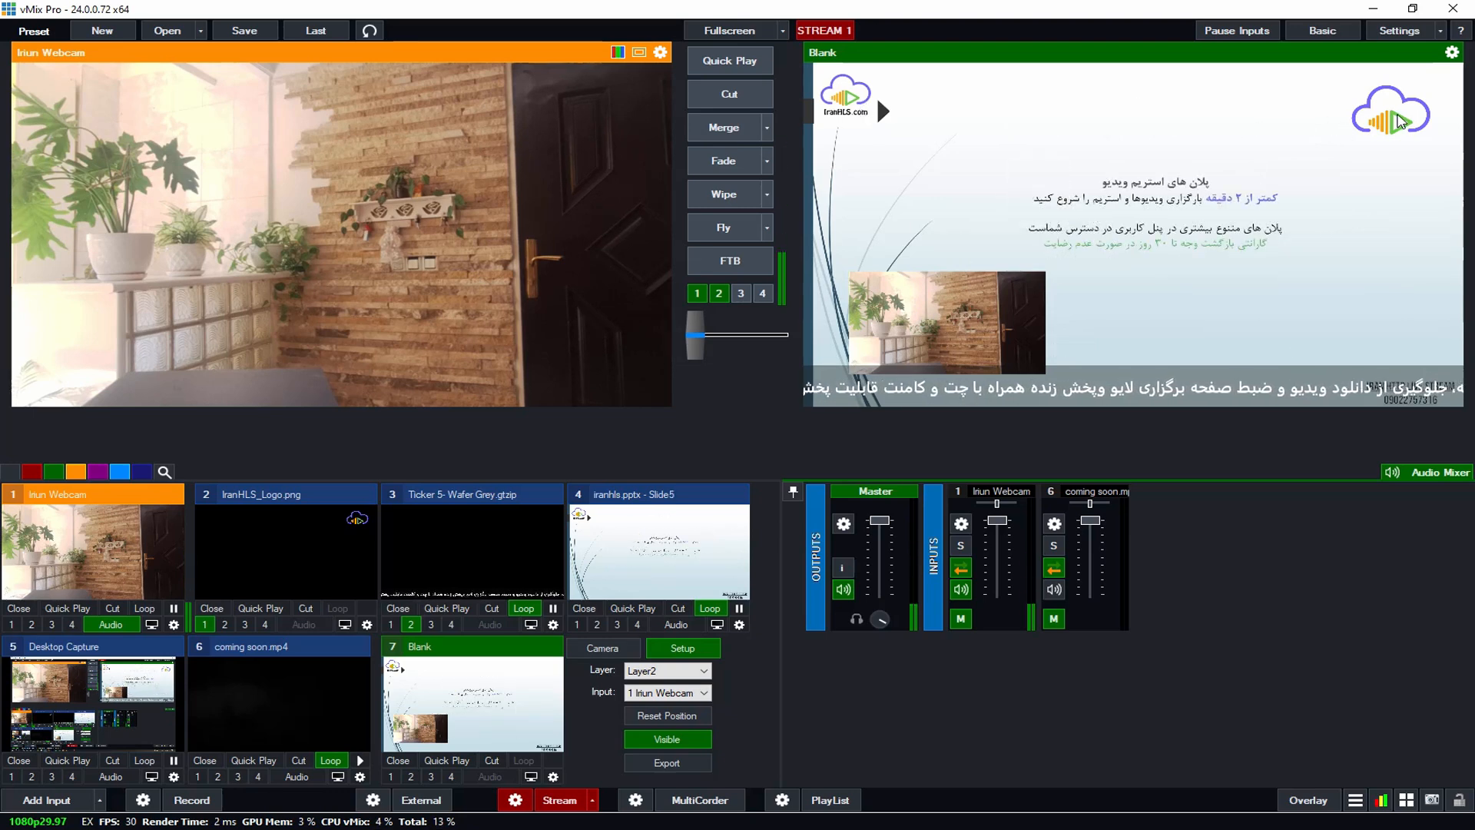
pyautogui.click(203, 624)
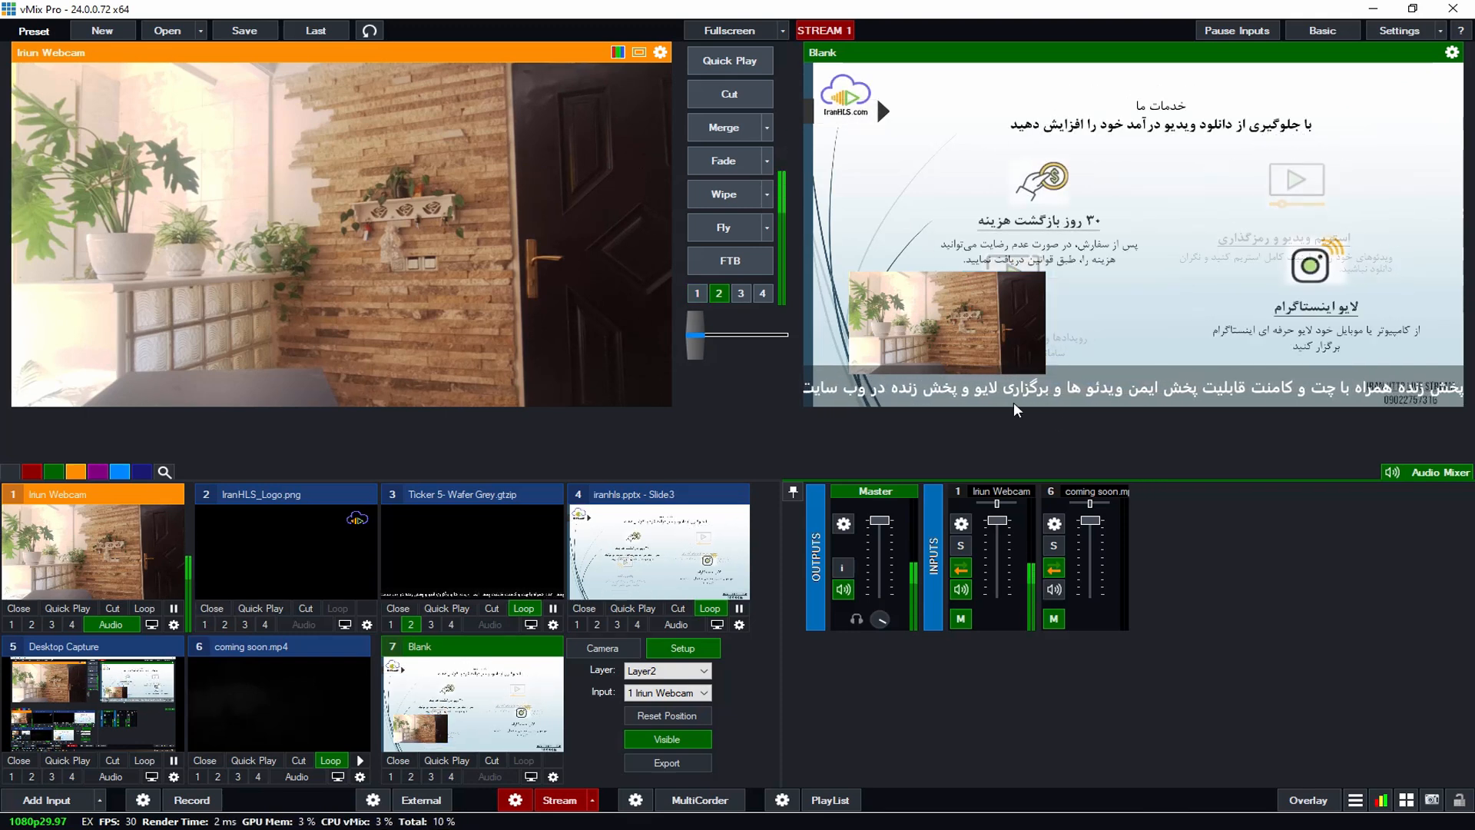
pyautogui.click(408, 624)
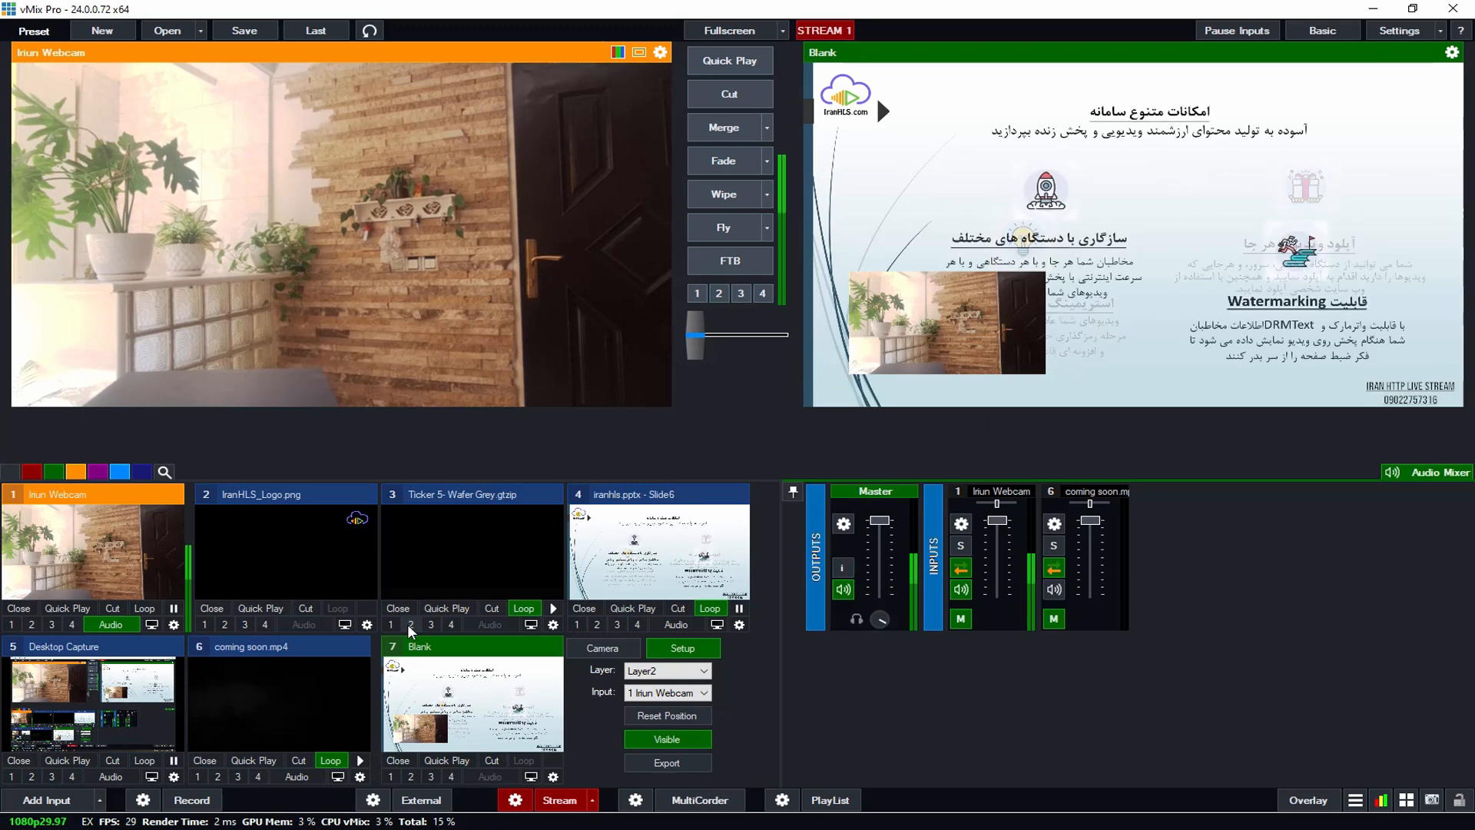
# Step: Load the Desktop Capture input into the preview and merge it to the output
pyautogui.click(106, 716)
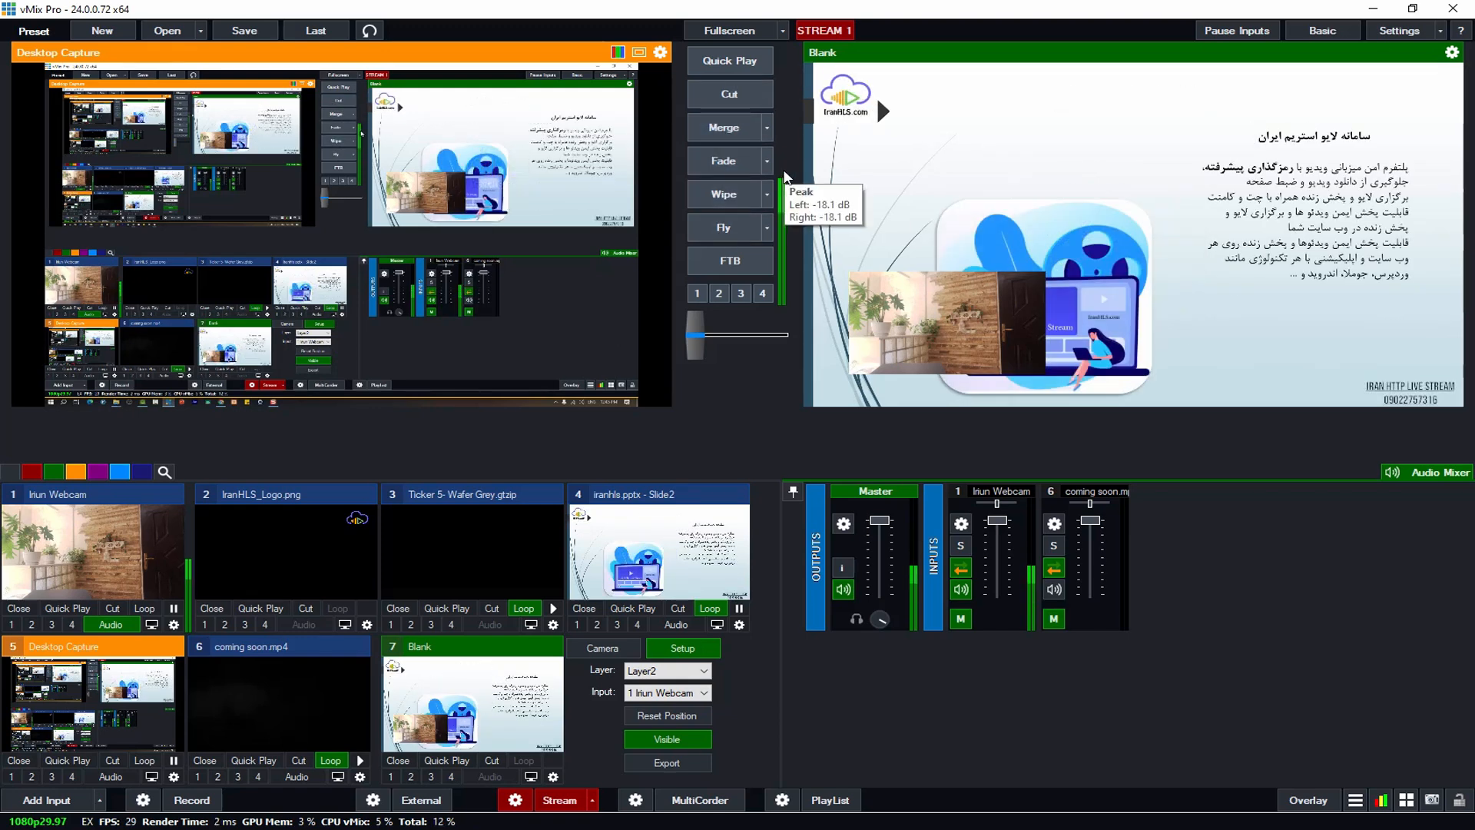
pyautogui.click(723, 128)
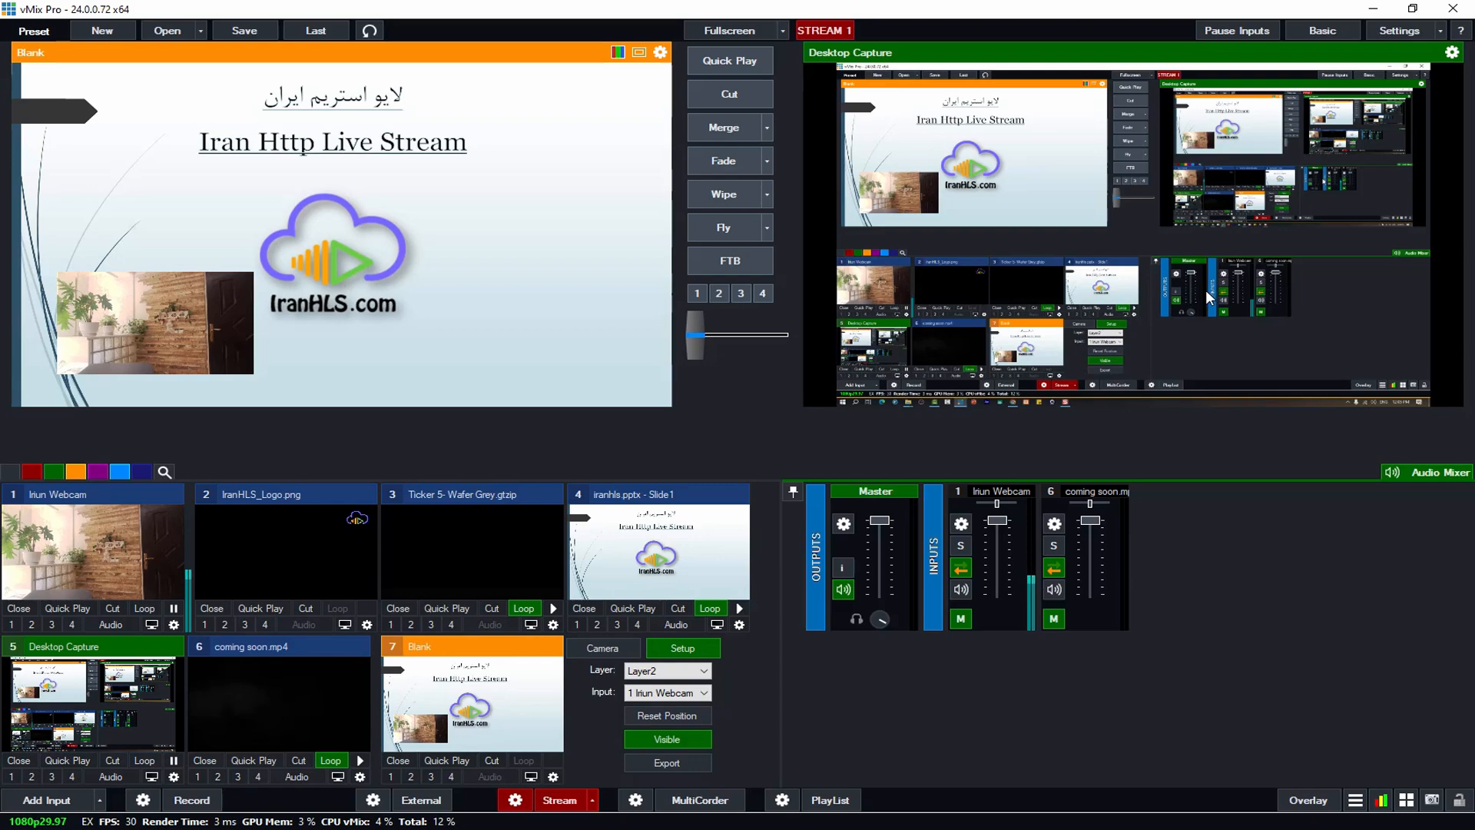
# Step: Add an Audio Input that uses the Microphone (2- Realtek(R) Audio) device as input 8
pyautogui.click(45, 800)
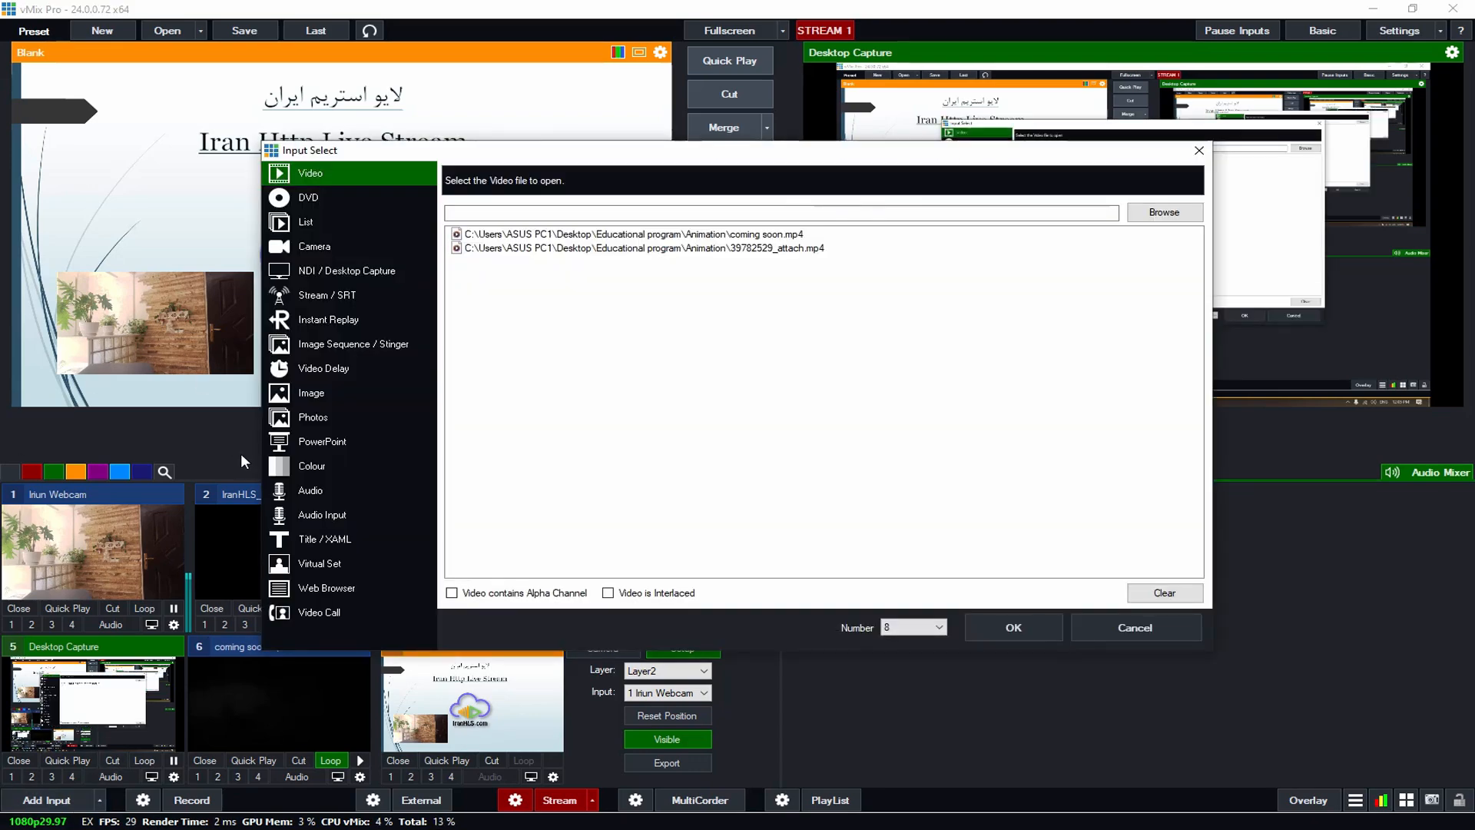
pyautogui.click(325, 515)
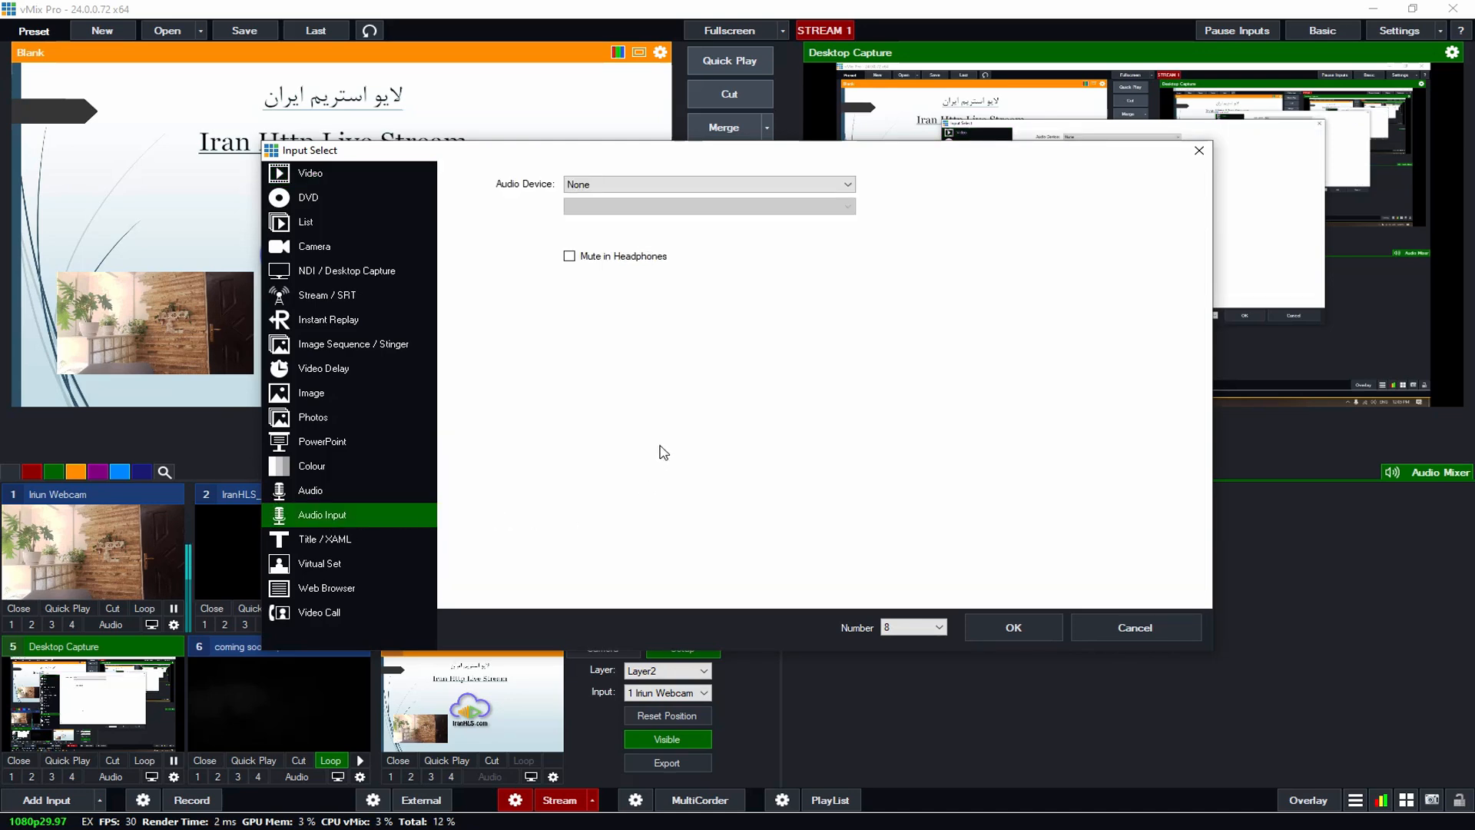
pyautogui.click(611, 185)
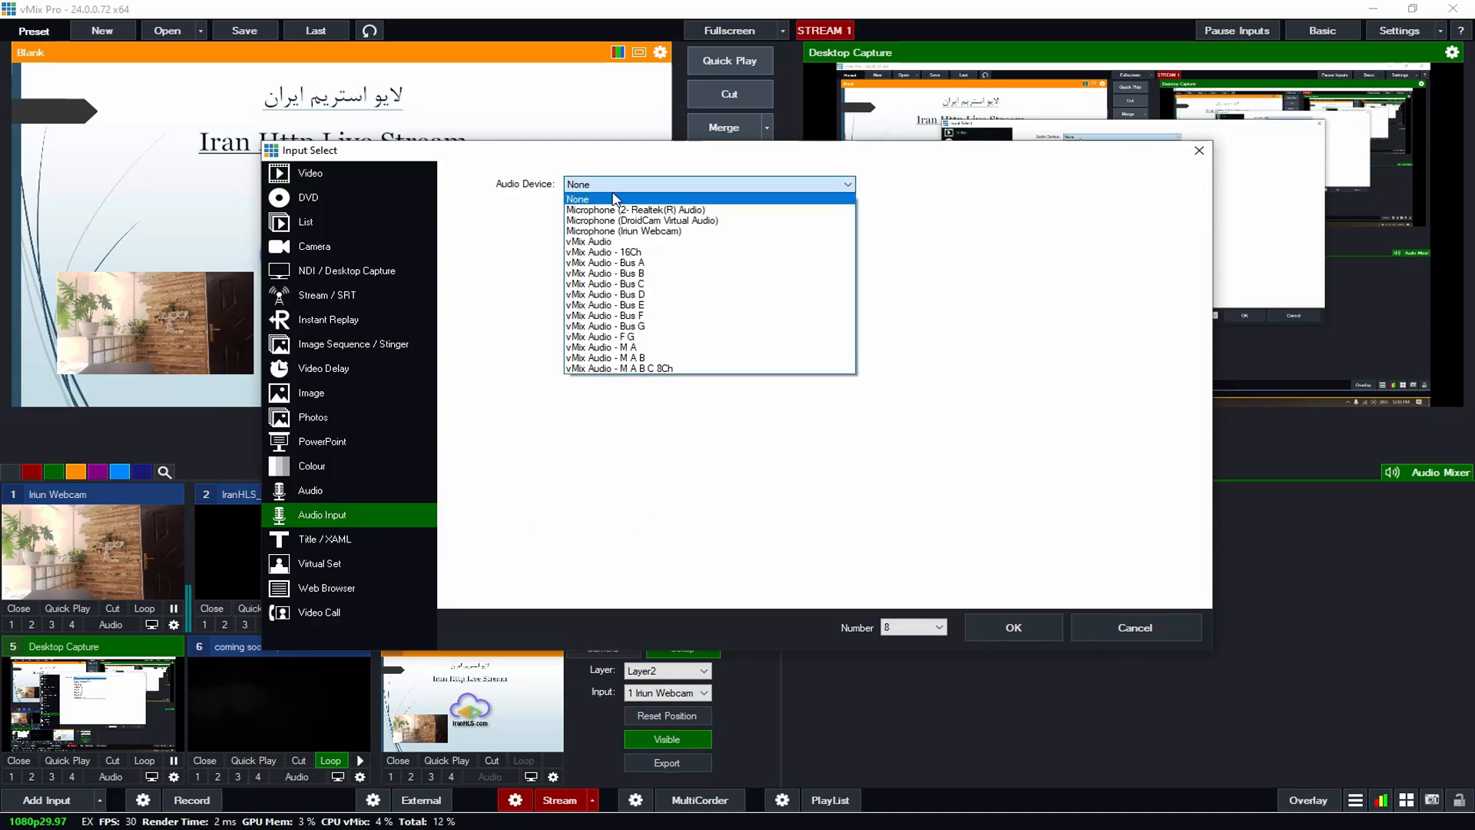
pyautogui.click(623, 210)
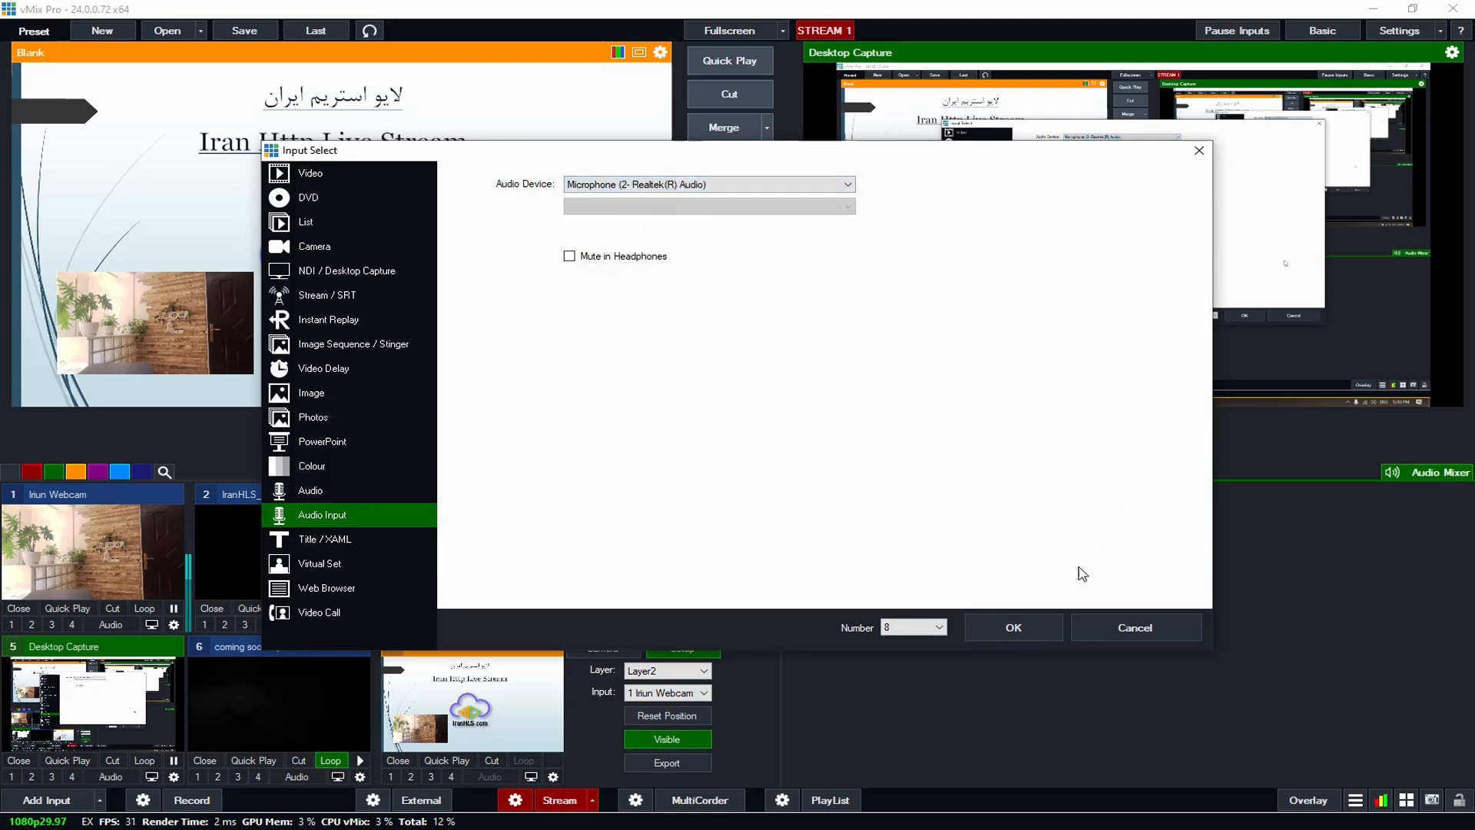
pyautogui.click(1014, 627)
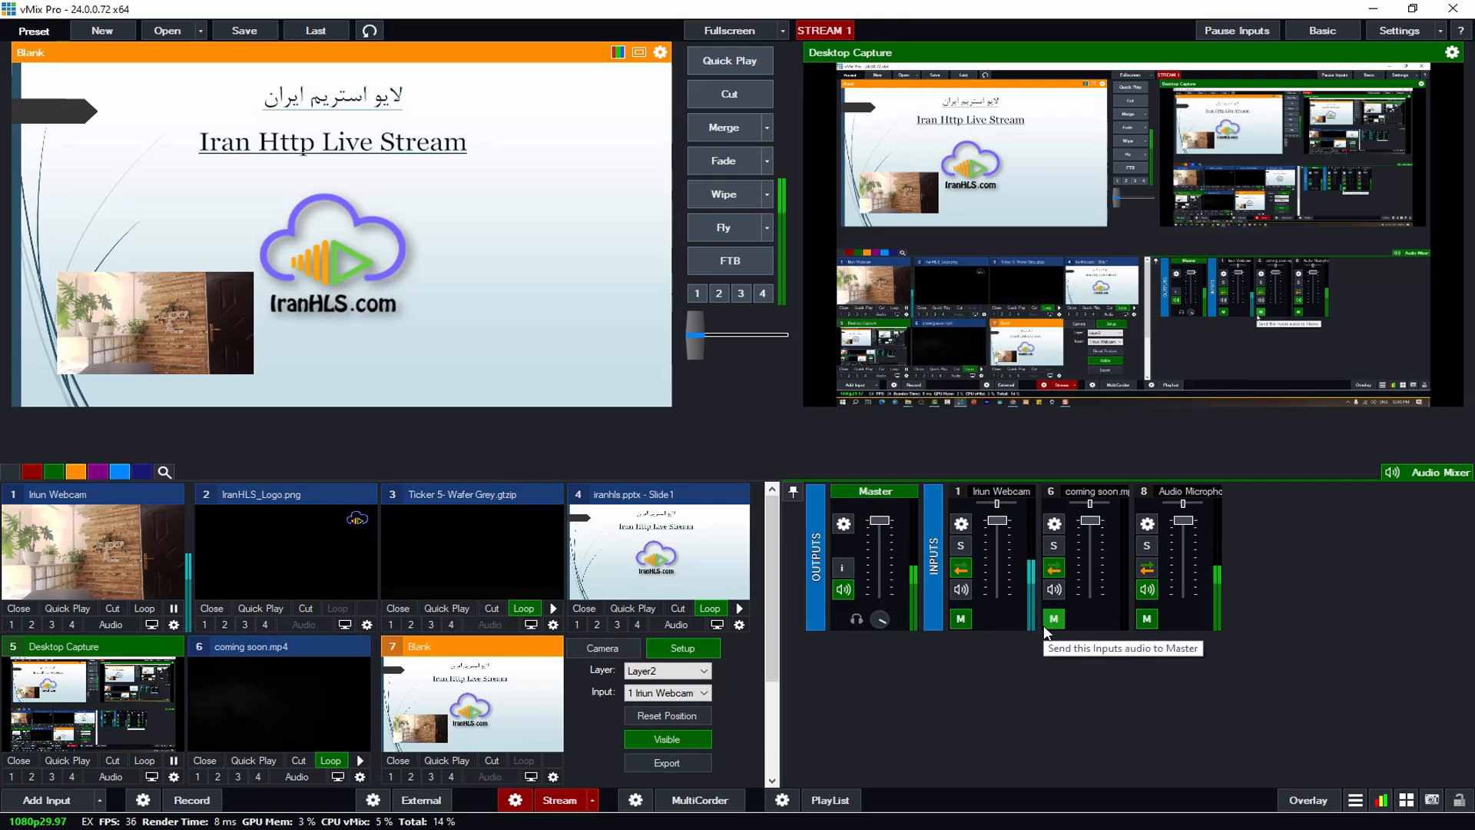
# Step: Load the coming soon.mp4 video into the preview and fade it to the output
pyautogui.scroll(-2, 103, 604)
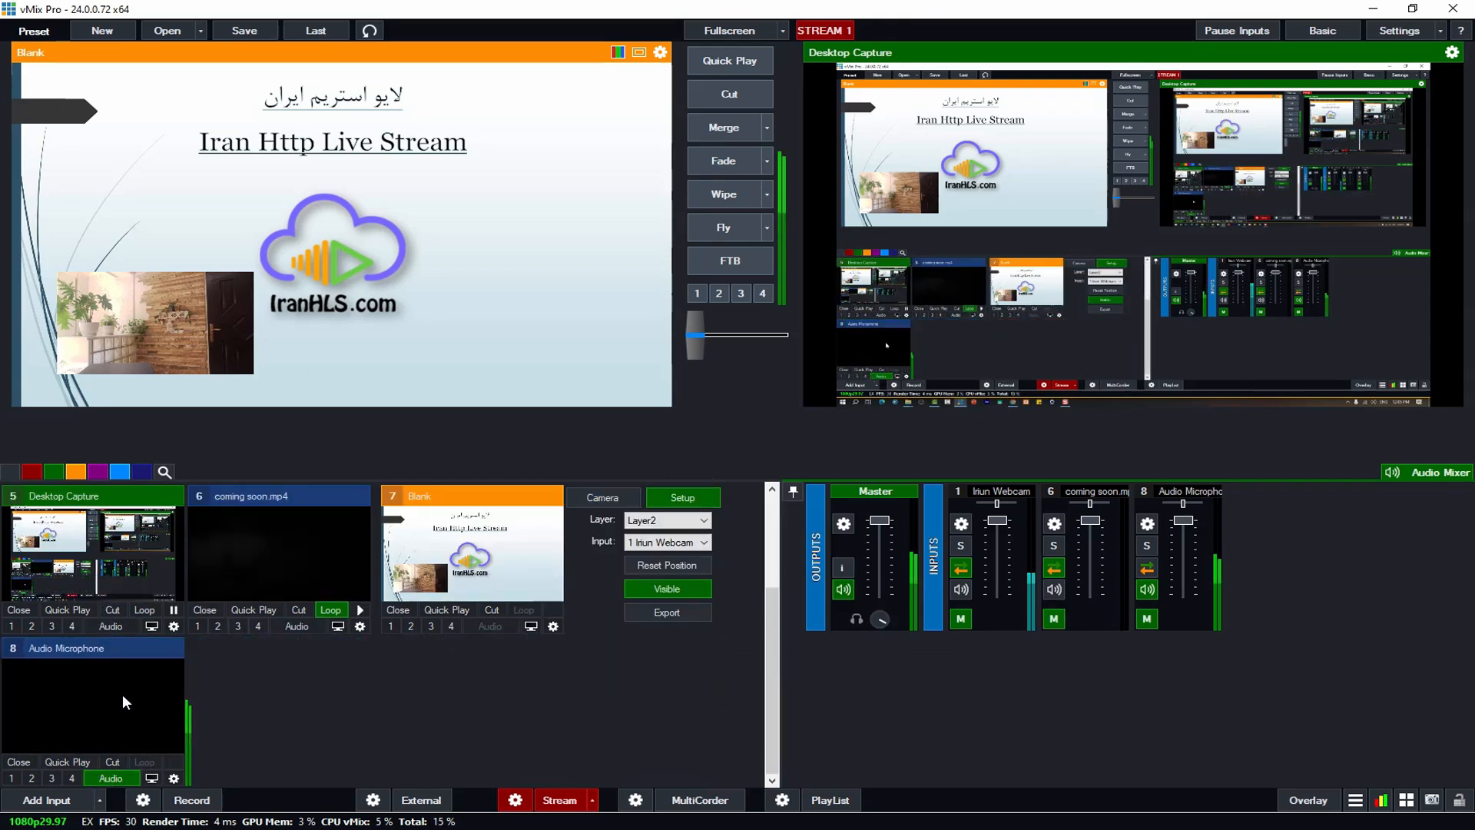
pyautogui.scroll(2, 122, 694)
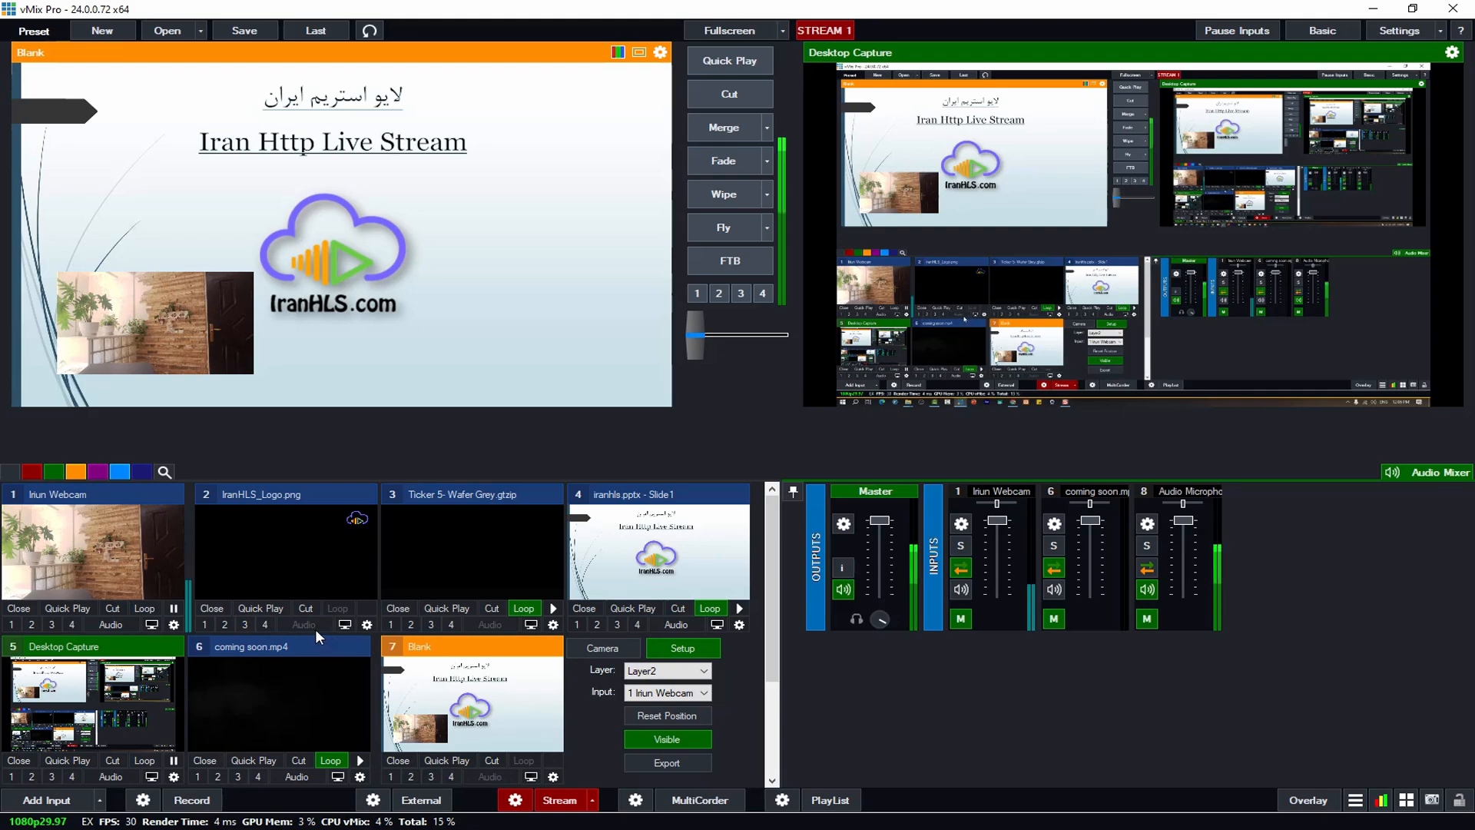
pyautogui.scroll(-1, 299, 624)
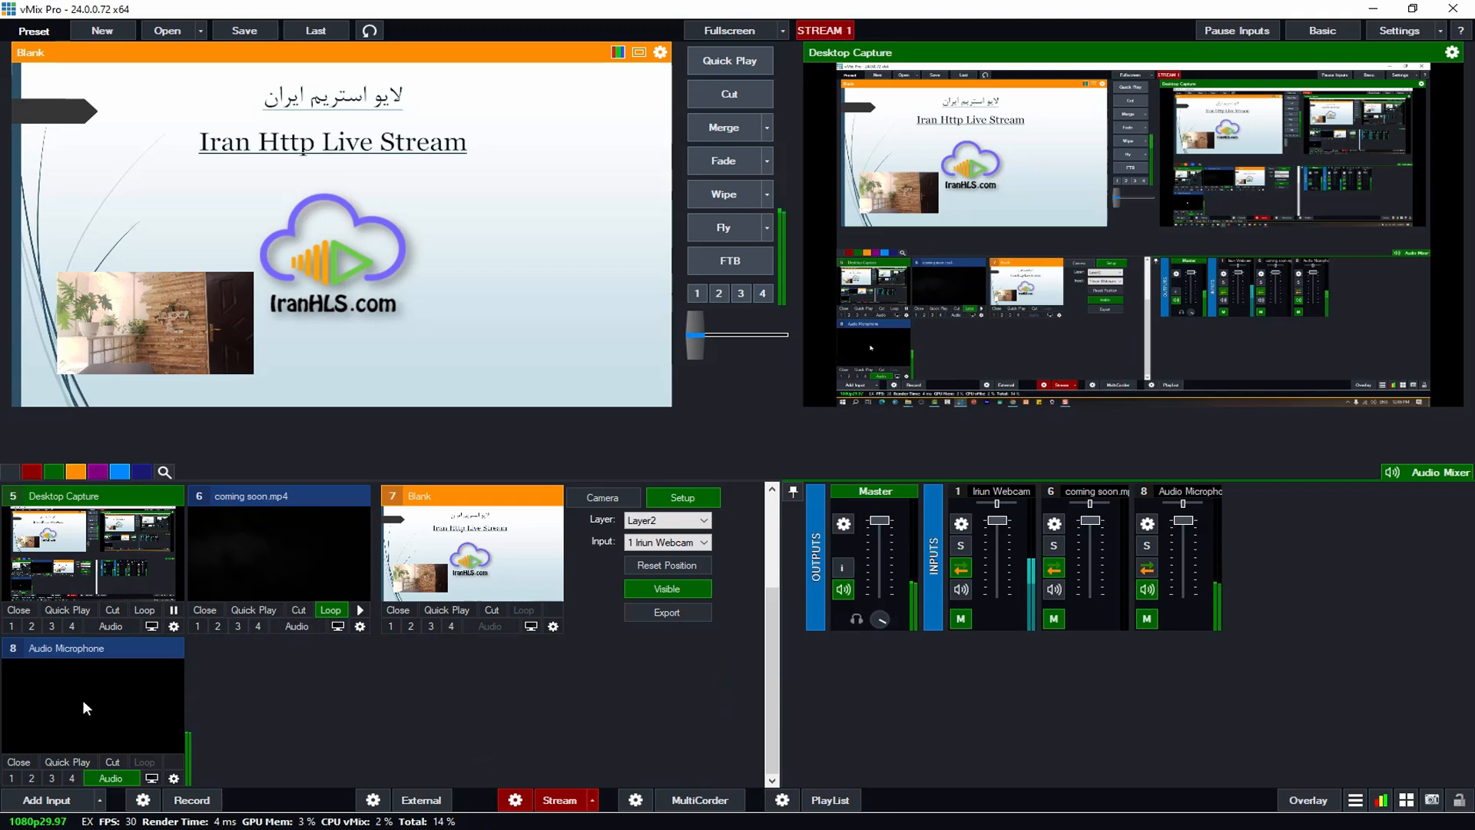
pyautogui.scroll(1, 82, 700)
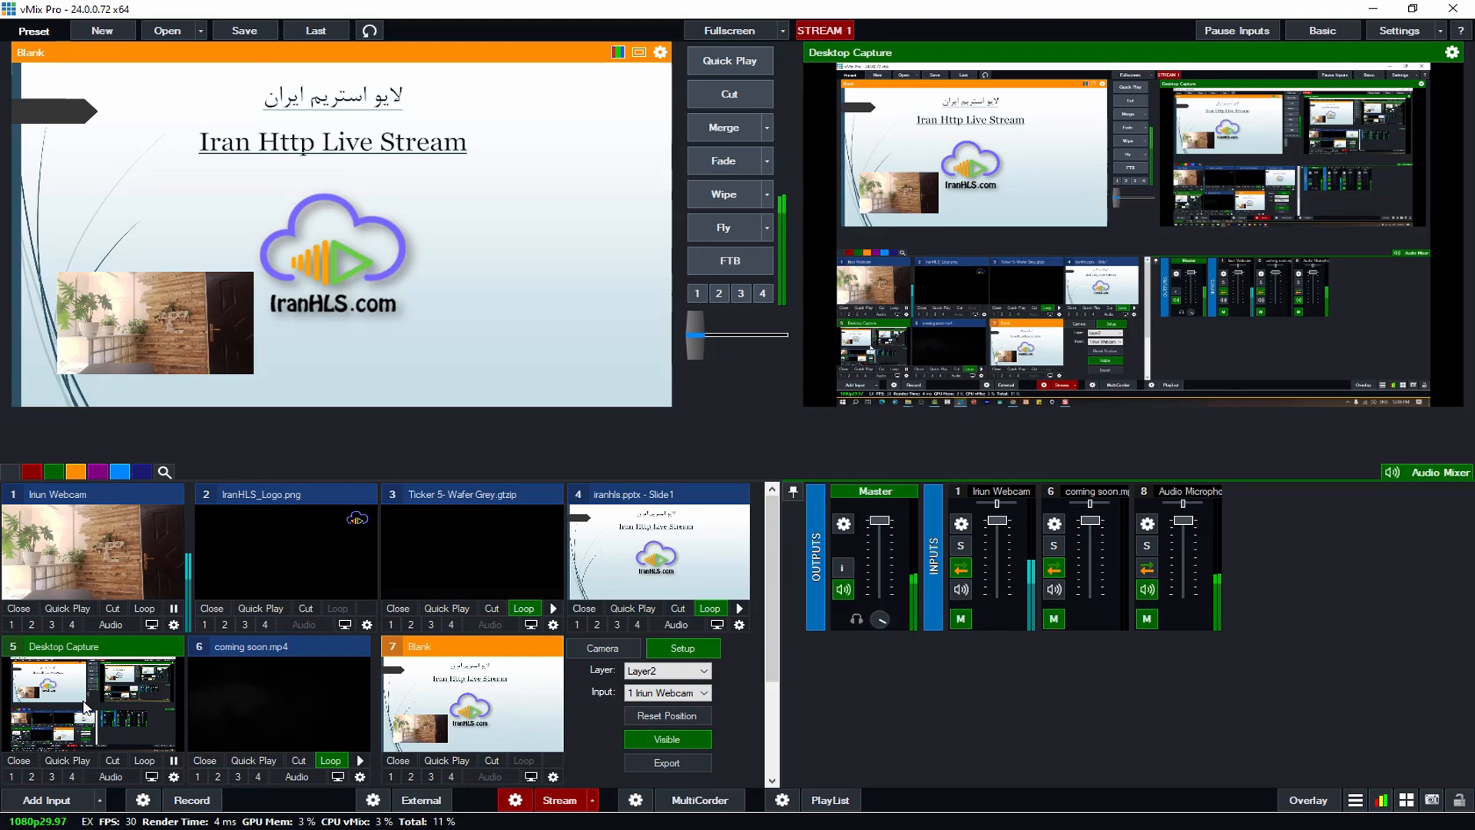
pyautogui.scroll(-1, 82, 701)
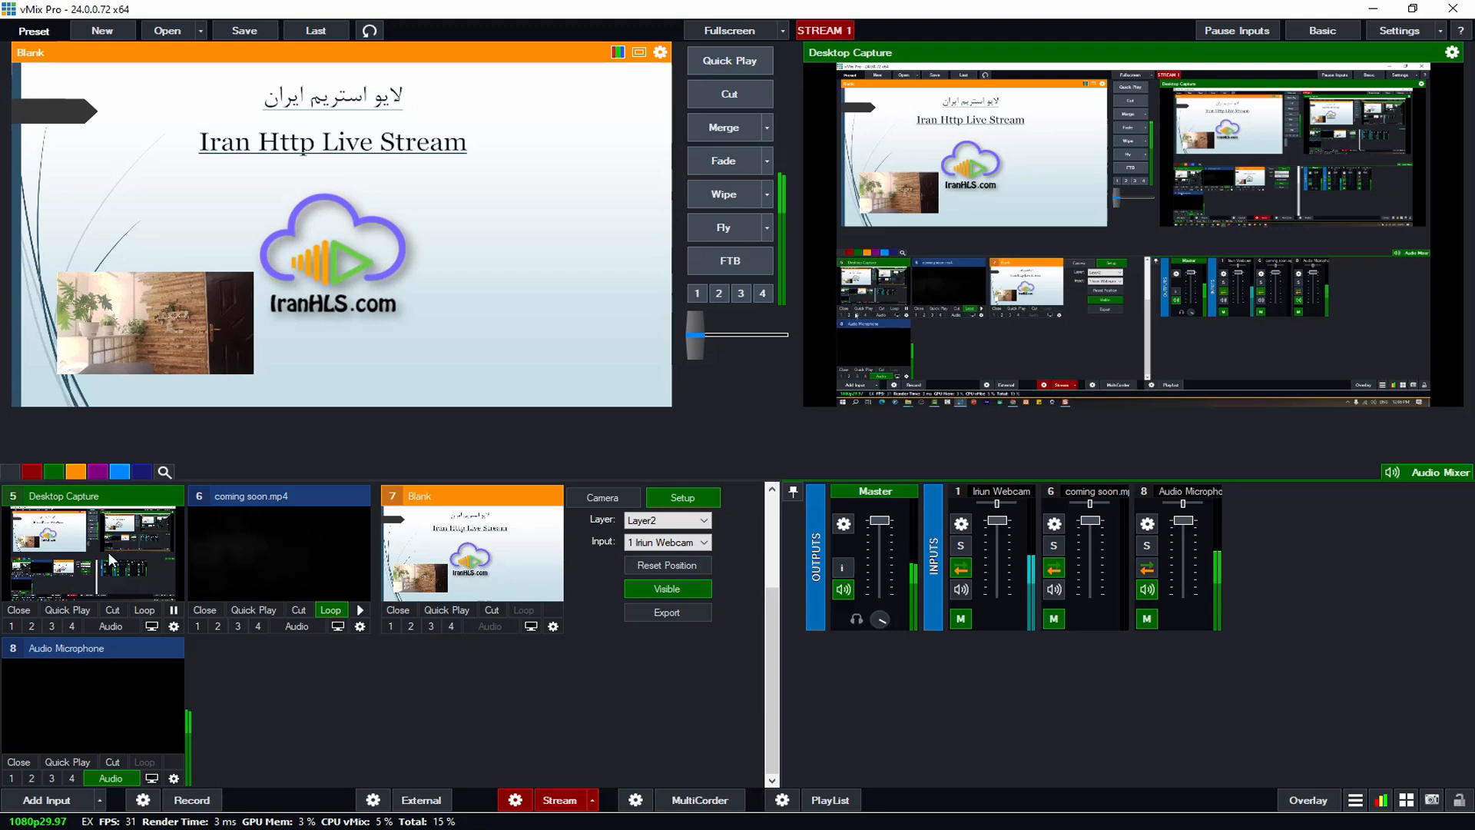
pyautogui.click(307, 526)
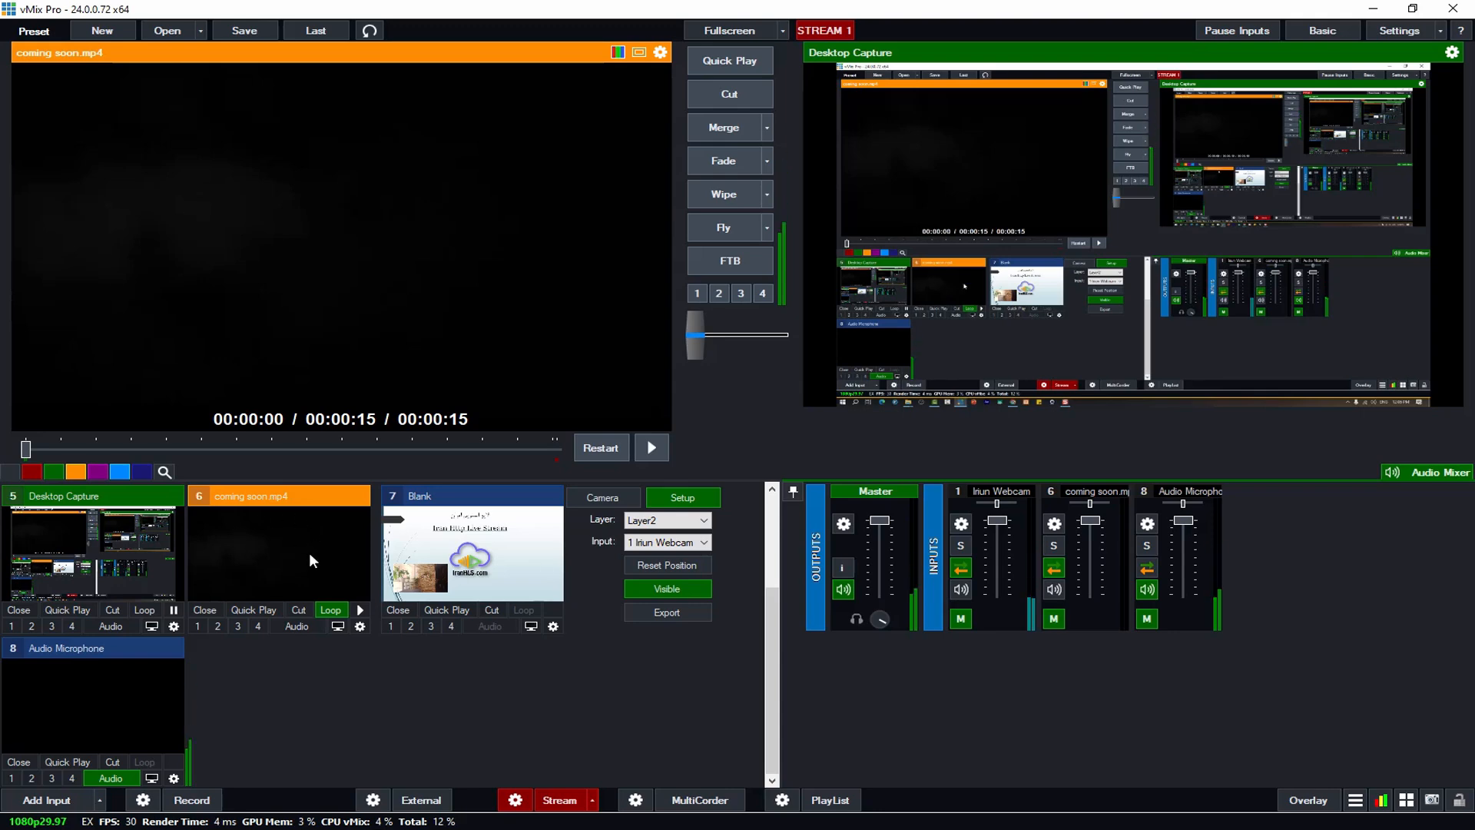
pyautogui.click(726, 163)
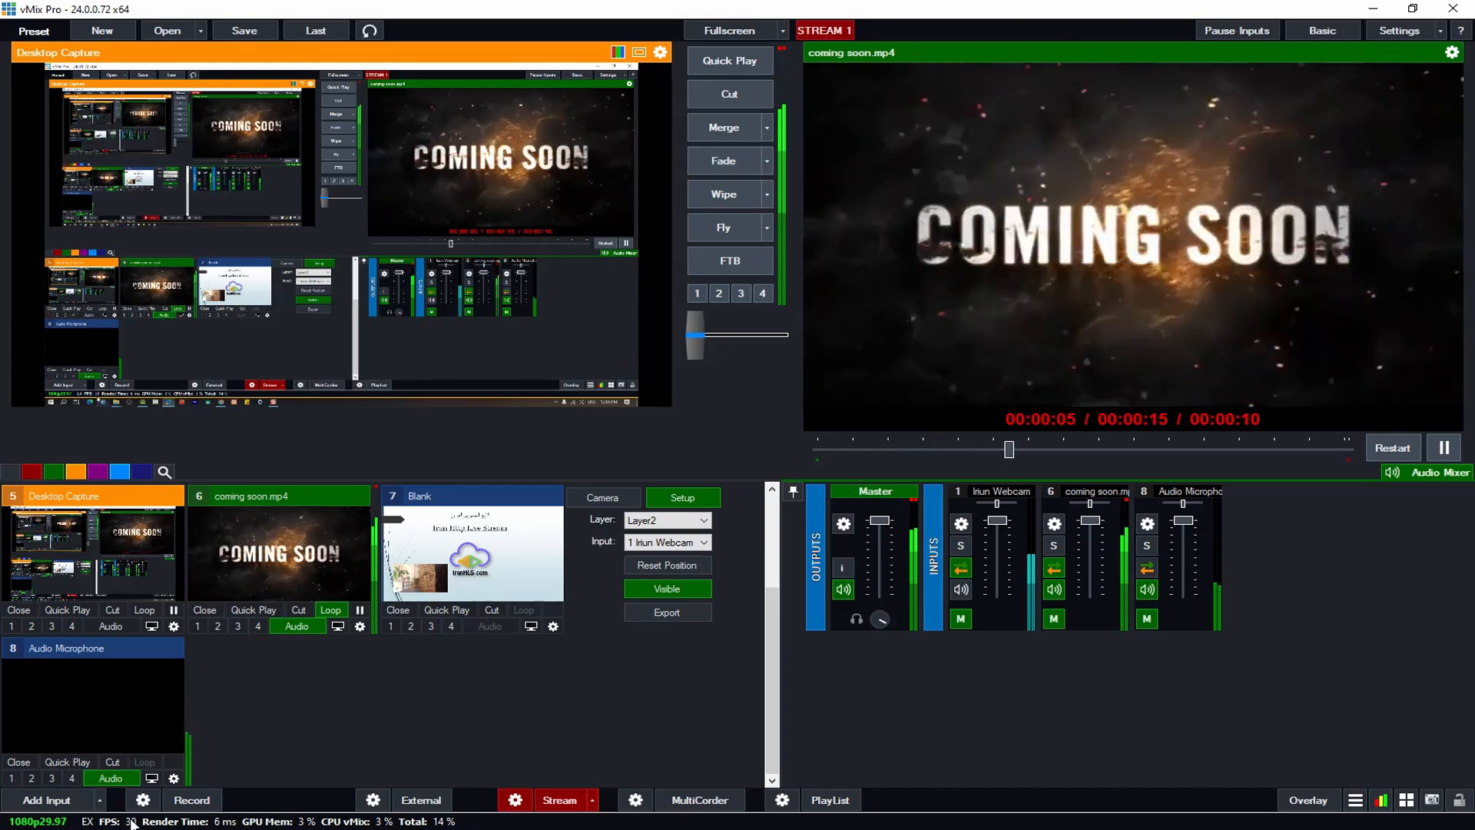
# Step: Mute the Audio Microphone input while the coming soon.mp4 video plays
pyautogui.click(112, 778)
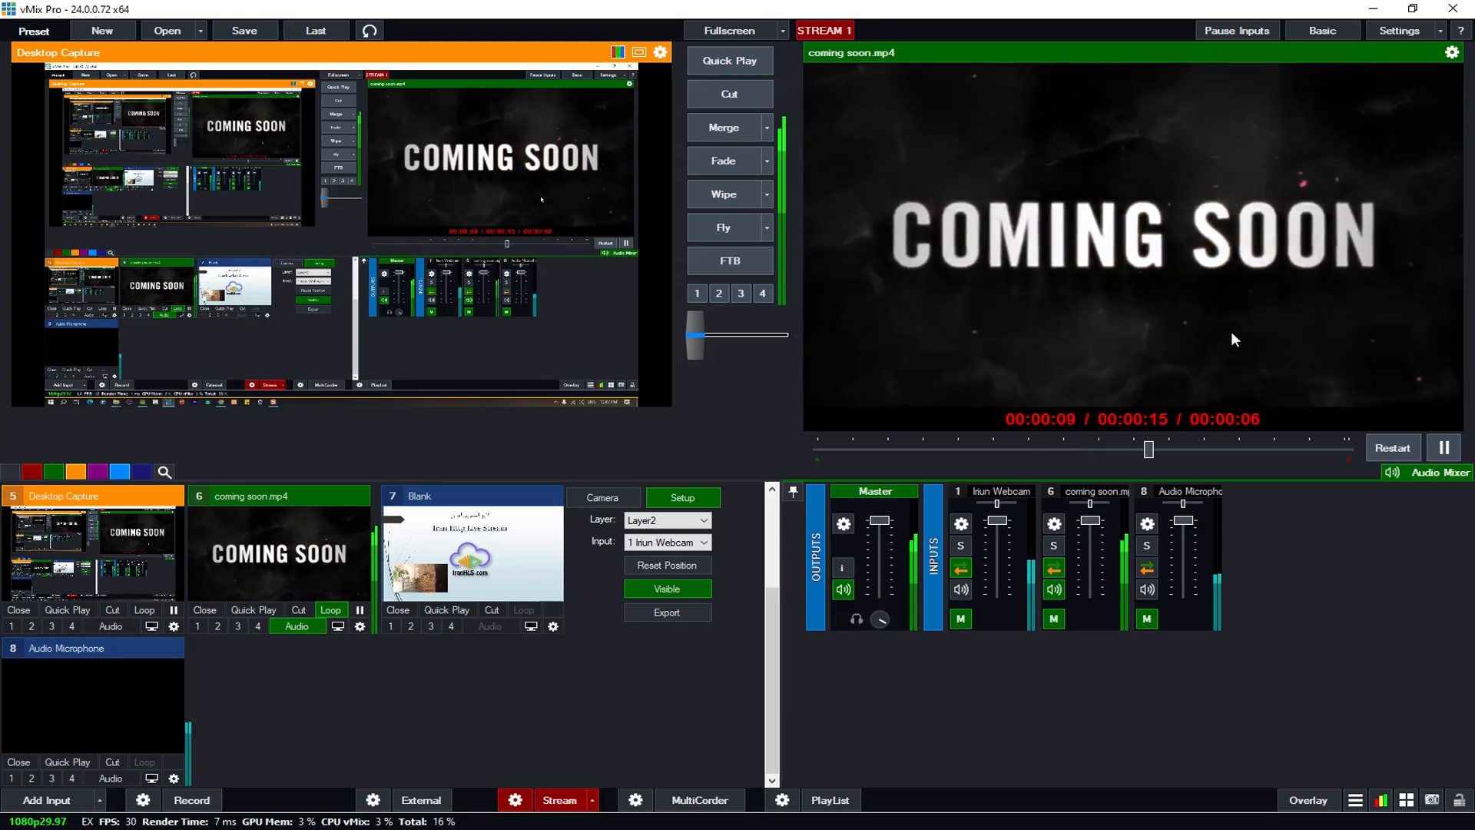
pyautogui.scroll(2, 509, 661)
pyautogui.scroll(-2, 511, 667)
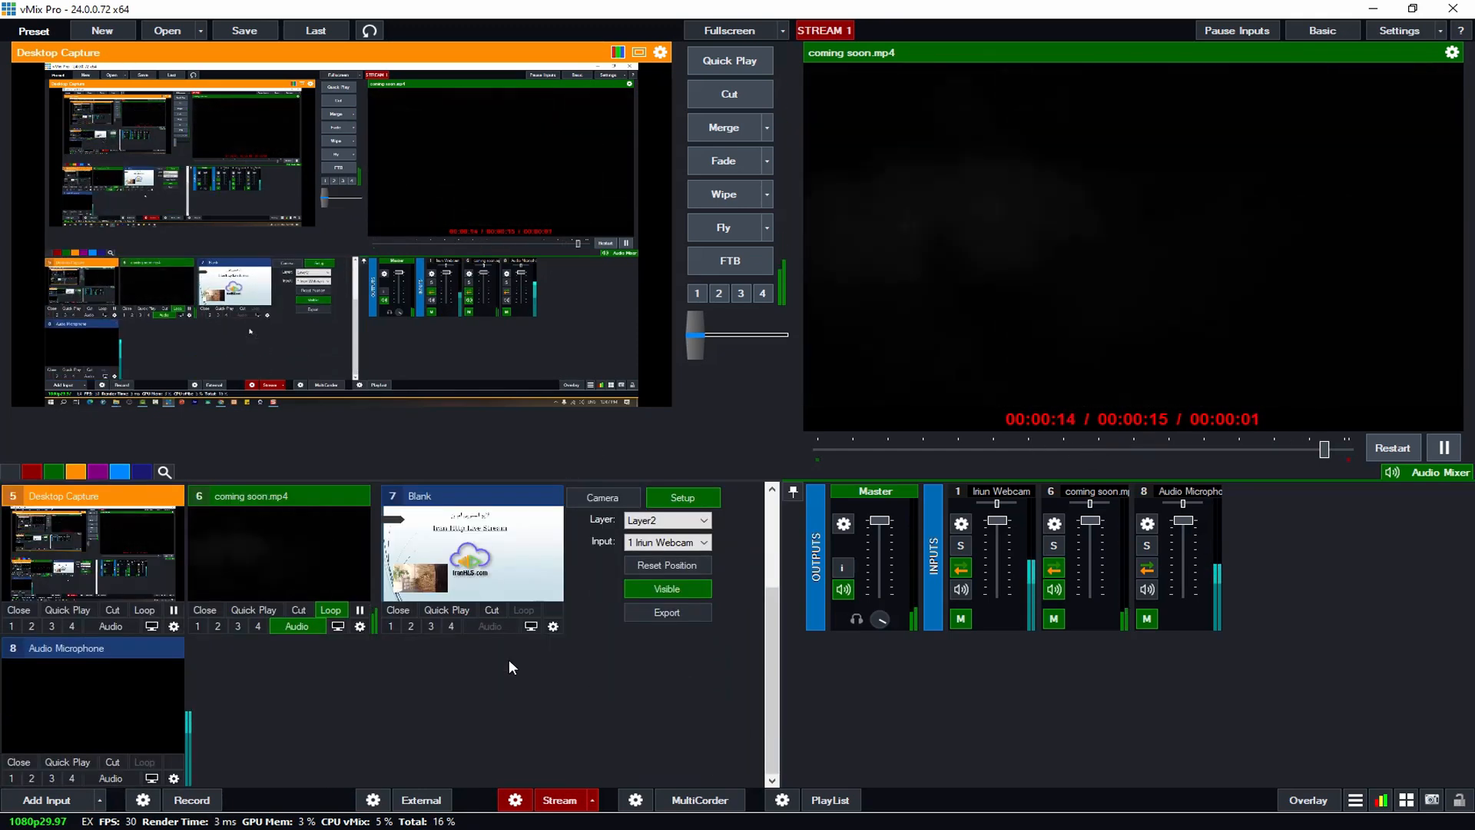